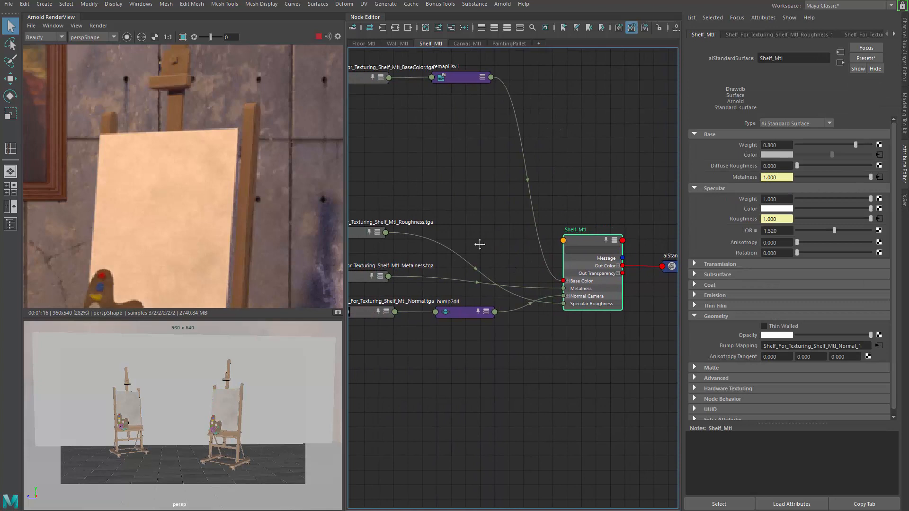
Review the normal, metalness and roughness texture nodes feeding Shelf_Mtl, together with the rendered easel
alt+middle_drag(480, 244, 546, 236)
drag(428, 306, 420, 306)
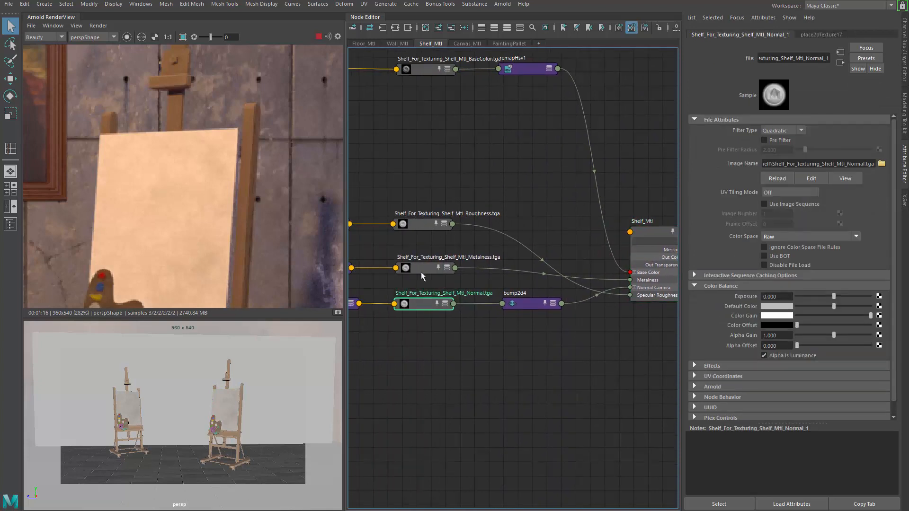
drag(422, 272, 419, 271)
scroll(223, 235, down, 1)
mouse_move(222, 234)
alt+middle_down()
mouse_move(155, 222)
mouse_move(122, 244)
mouse_move(207, 188)
mouse_move(249, 142)
mouse_move(231, 229)
mouse_move(221, 162)
alt+middle_up()
scroll(188, 186, down, 1)
scroll(173, 172, down, 2)
scroll(208, 144, up, 1)
scroll(285, 176, up, 1)
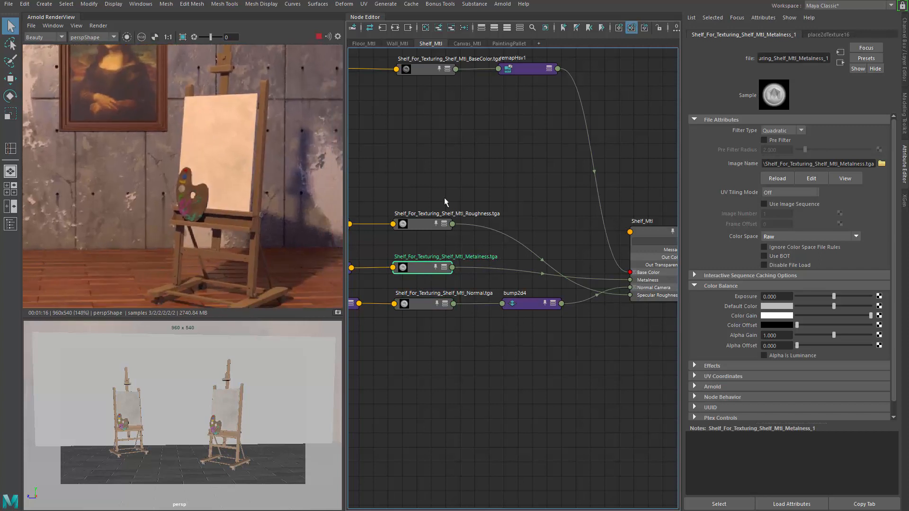
alt+middle_drag(492, 202, 564, 238)
scroll(534, 201, up, 3)
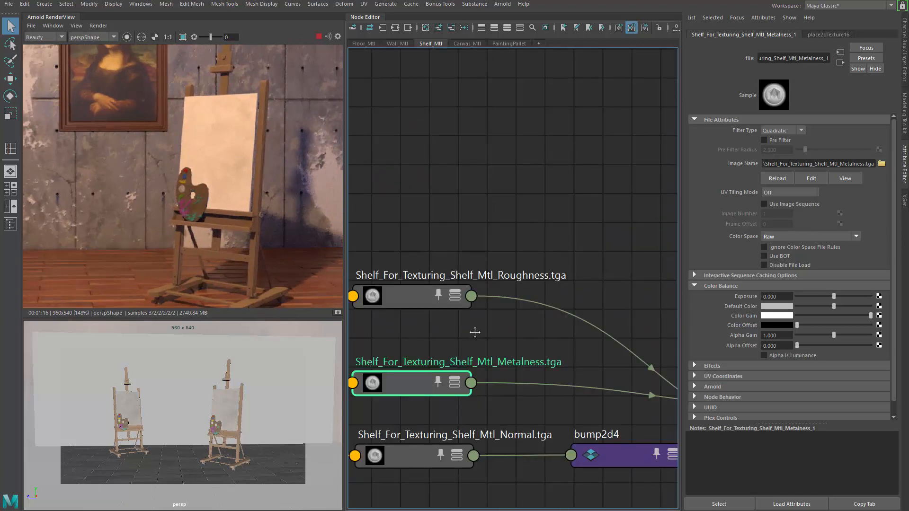
alt+middle_drag(473, 332, 559, 227)
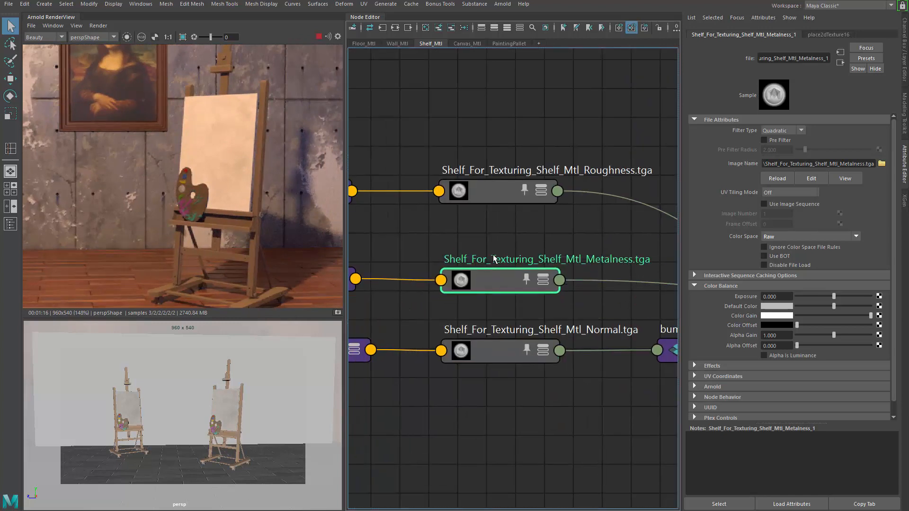
scroll(483, 142, down, 3)
alt+middle_drag(493, 126, 482, 216)
scroll(540, 149, up, 3)
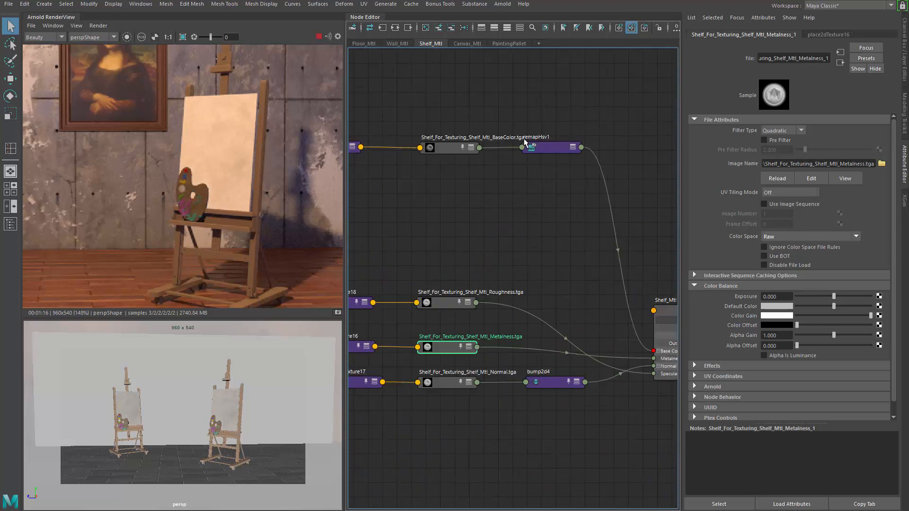
Inspect the remapHsv1 node between the base color texture and Shelf_Mtl, lining it up beside the texture node
click(539, 151)
scroll(612, 344, up, 4)
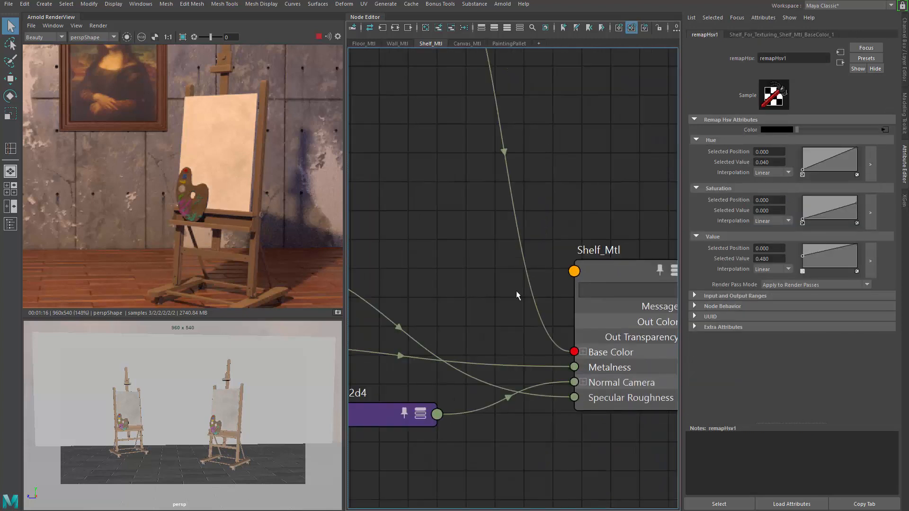
scroll(517, 295, down, 4)
alt+middle_drag(497, 270, 573, 348)
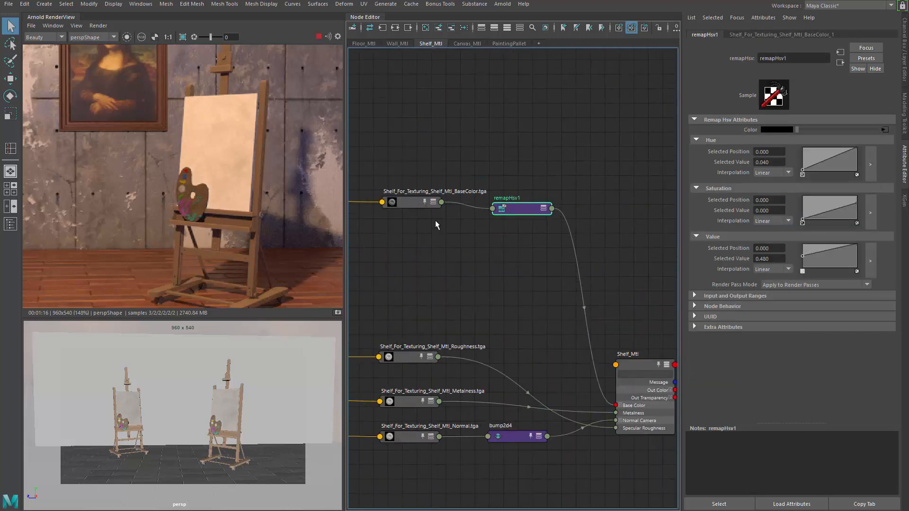
drag(416, 202, 418, 204)
click(507, 208)
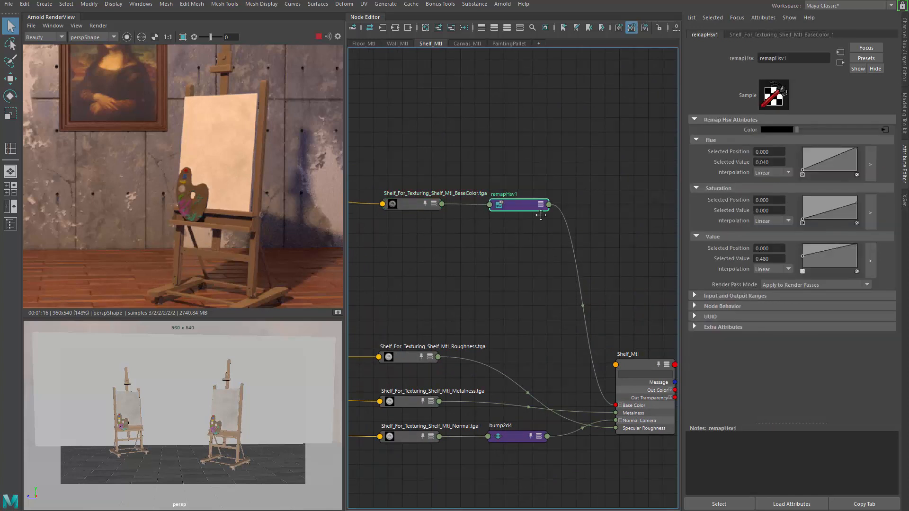
key(Right)
drag(496, 311, 594, 304)
Create an aiCurvature node in the empty area above remapHsv1 in the Shelf_Mtl network
alt+middle_drag(398, 258, 448, 319)
scroll(477, 155, up, 2)
alt+middle_drag(476, 160, 487, 148)
click(487, 147)
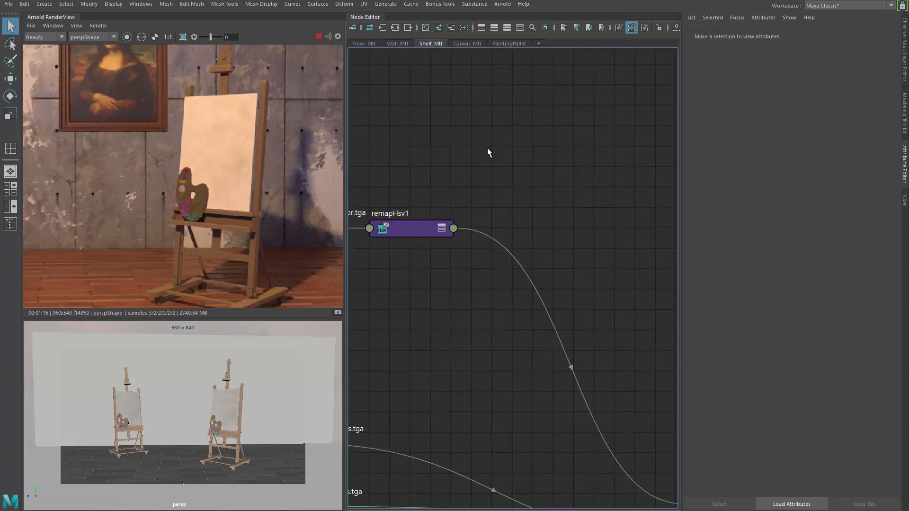
key(Tab)
text(curv)
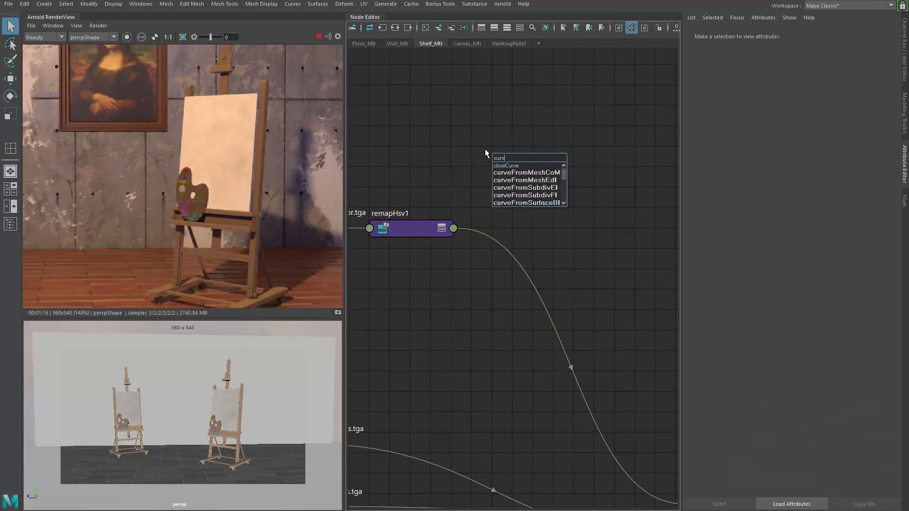
text(a)
key(Down)
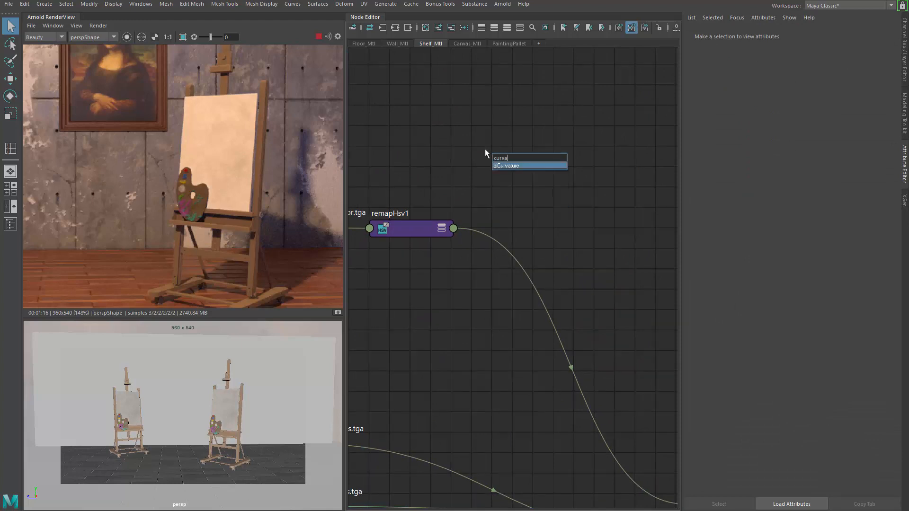
key(Return)
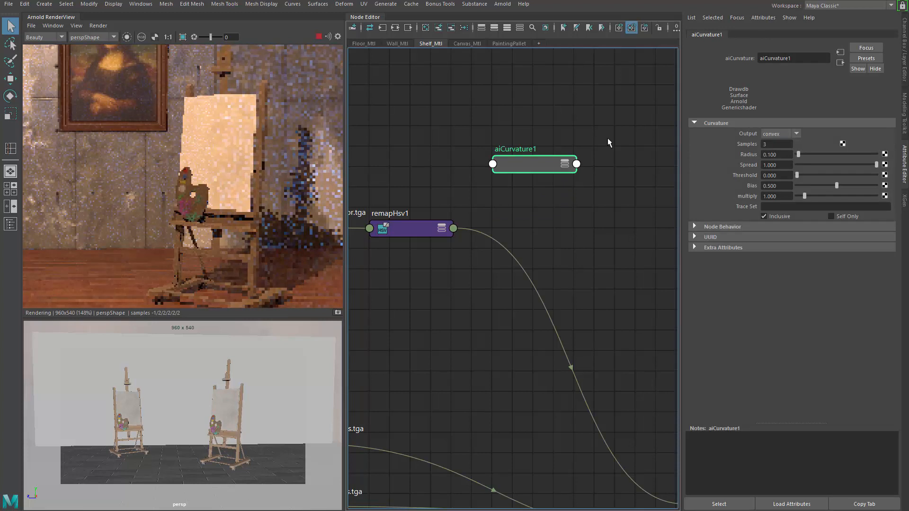
Connect the aiCurvature node to Shelf_Mtl's base Color and place it below remapHsv1
alt+middle_drag(526, 214, 479, 172)
alt+middle_drag(554, 223, 490, 197)
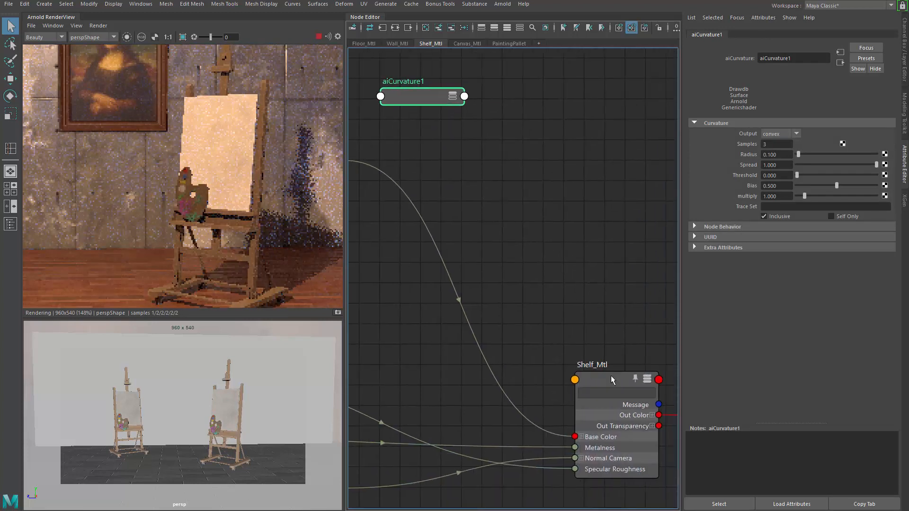
click(612, 380)
middle_drag(743, 156, 743, 155)
alt+middle_drag(409, 167, 514, 220)
drag(530, 161, 496, 298)
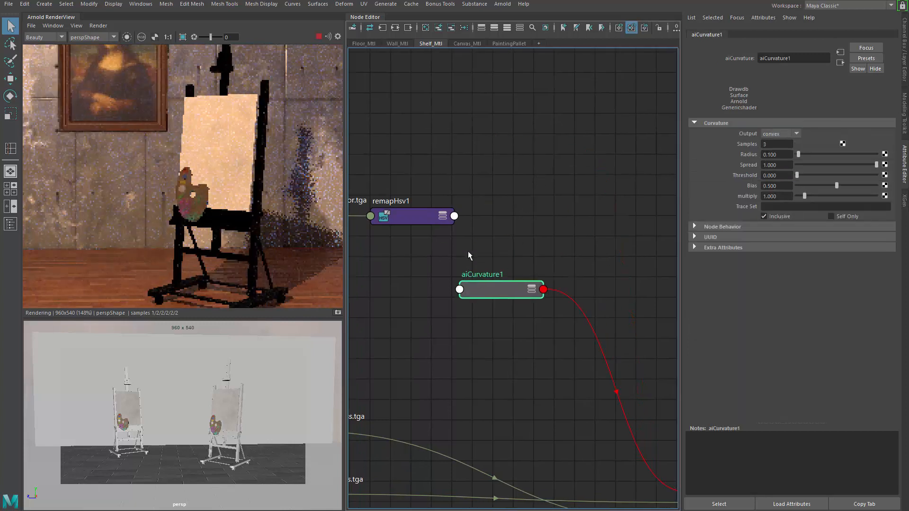
Isolate the aiCurvature output in the Arnold render preview and examine the easel's edges up close
click(126, 37)
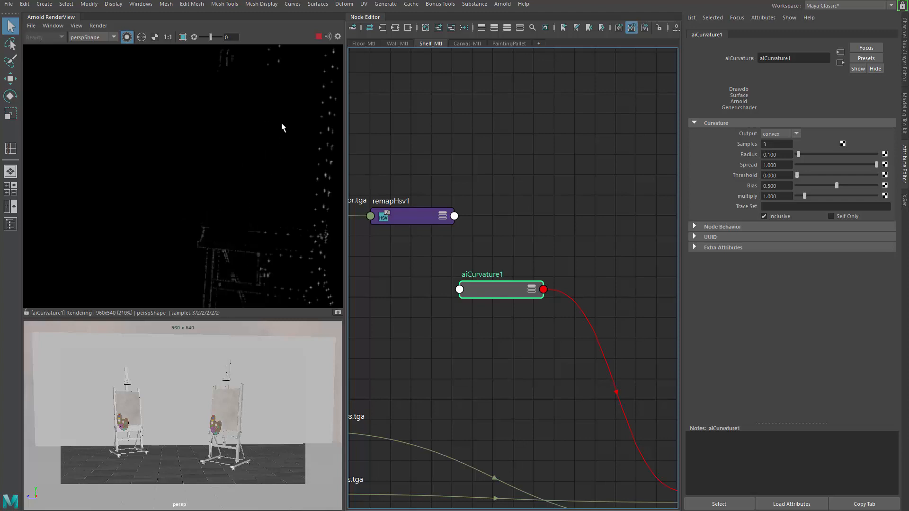
scroll(201, 207, up, 2)
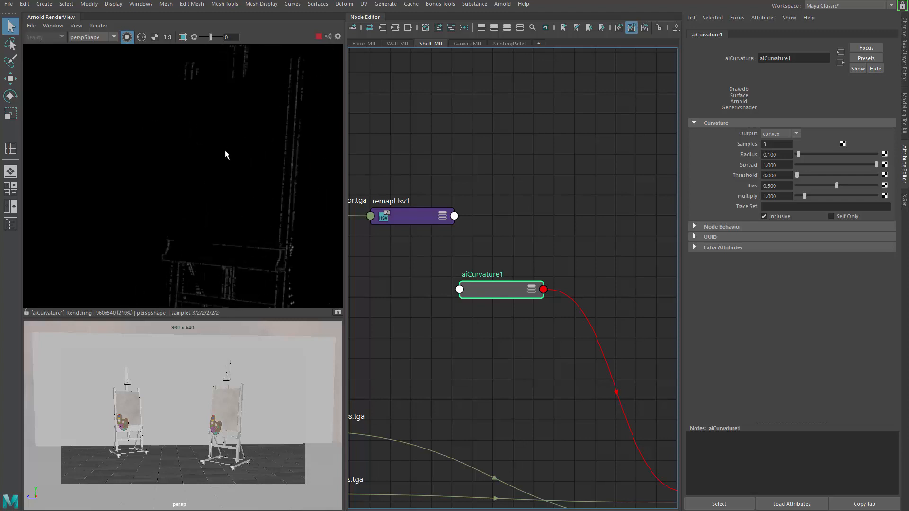
middle_drag(245, 142, 209, 205)
middle_drag(218, 145, 197, 95)
middle_drag(187, 261, 176, 111)
middle_drag(175, 174, 174, 188)
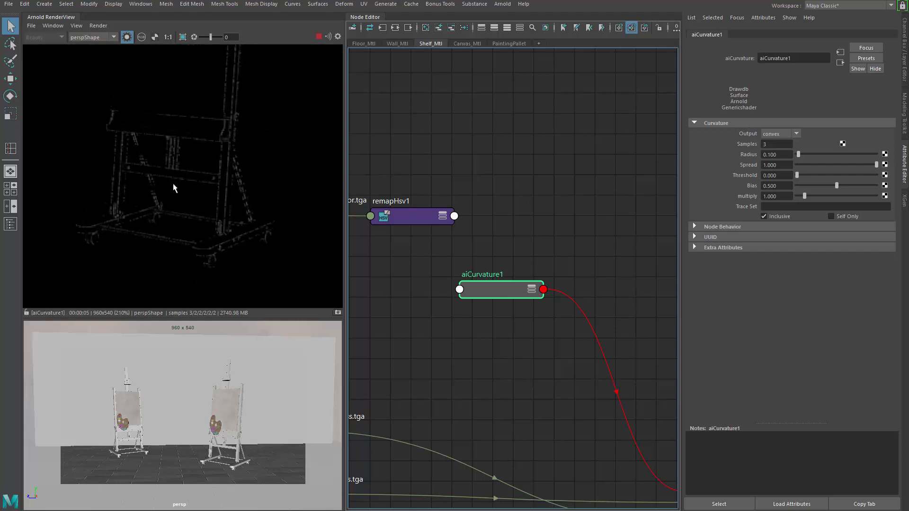
Set the aiCurvature Radius to 0.542 and check the edge lines over the whole easel in the render
alt+middle_drag(534, 231, 544, 212)
scroll(544, 211, up, 2)
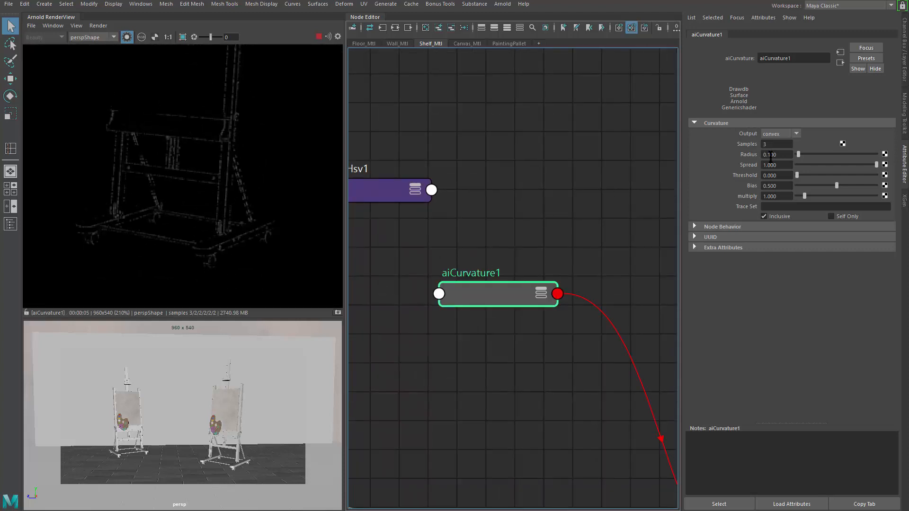
drag(798, 155, 805, 157)
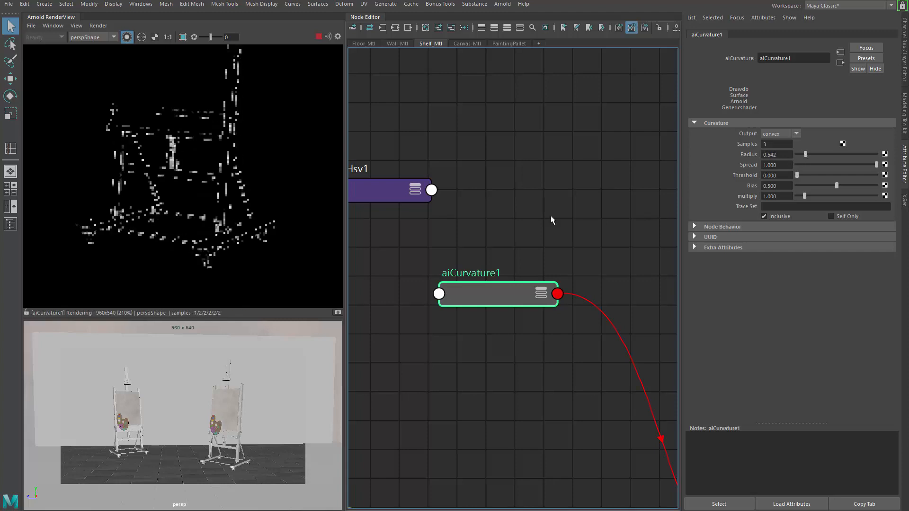
middle_drag(233, 125, 231, 186)
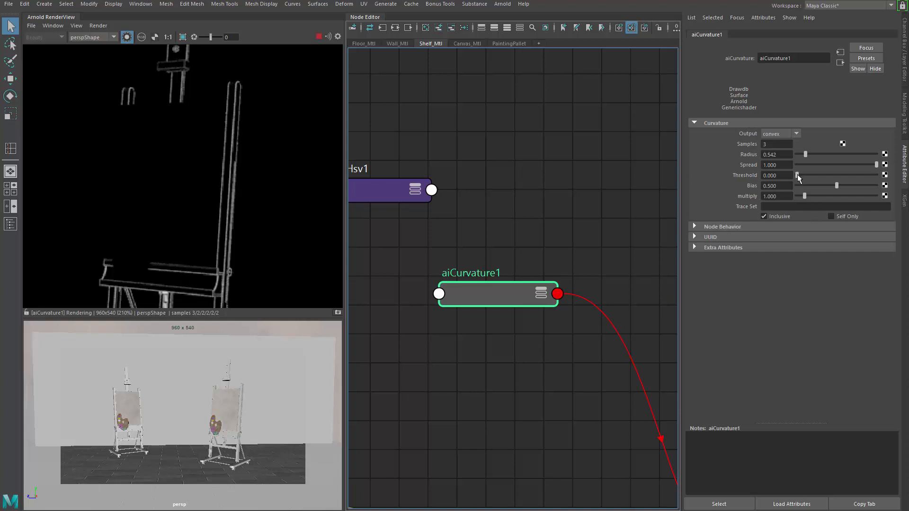
scroll(270, 152, down, 3)
middle_drag(183, 170, 263, 222)
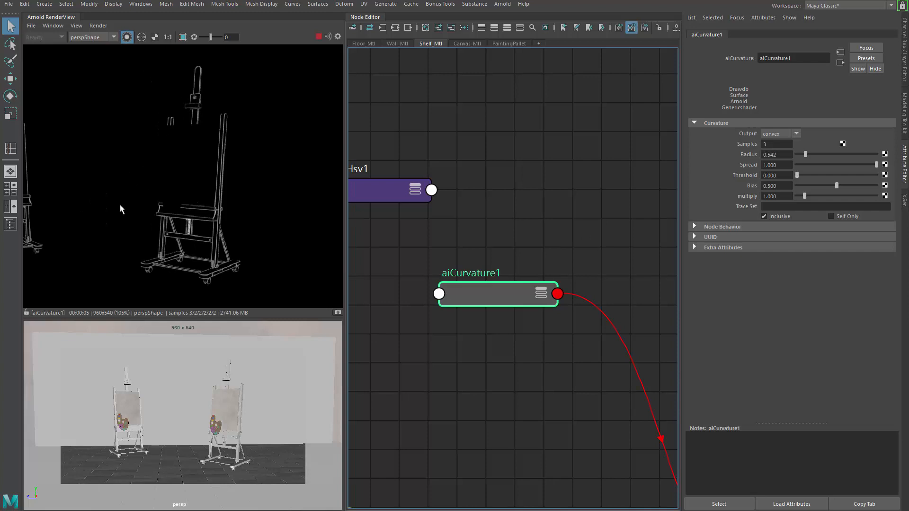
Create a file texture node below the aiCurvature node
alt+middle_drag(543, 257, 581, 202)
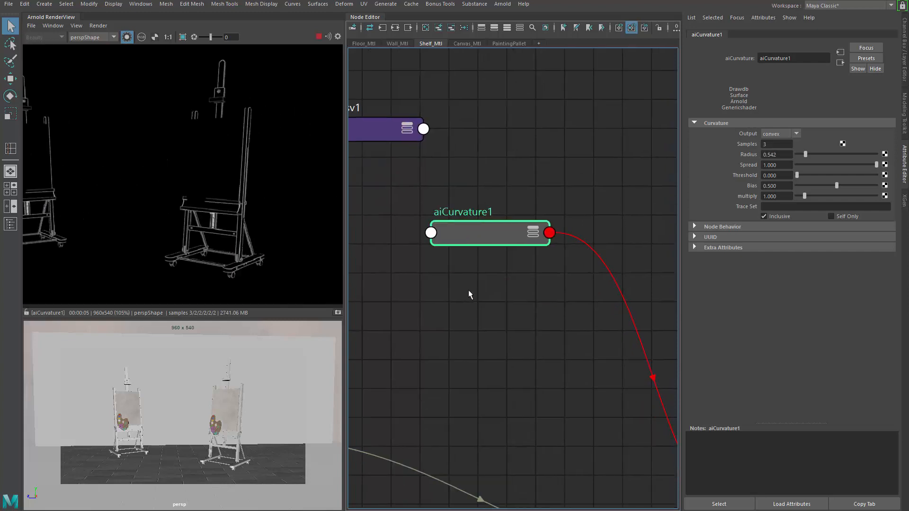
mouse_move(468, 290)
alt+middle_down()
mouse_move(466, 276)
mouse_move(479, 300)
alt+middle_up()
key(Tab)
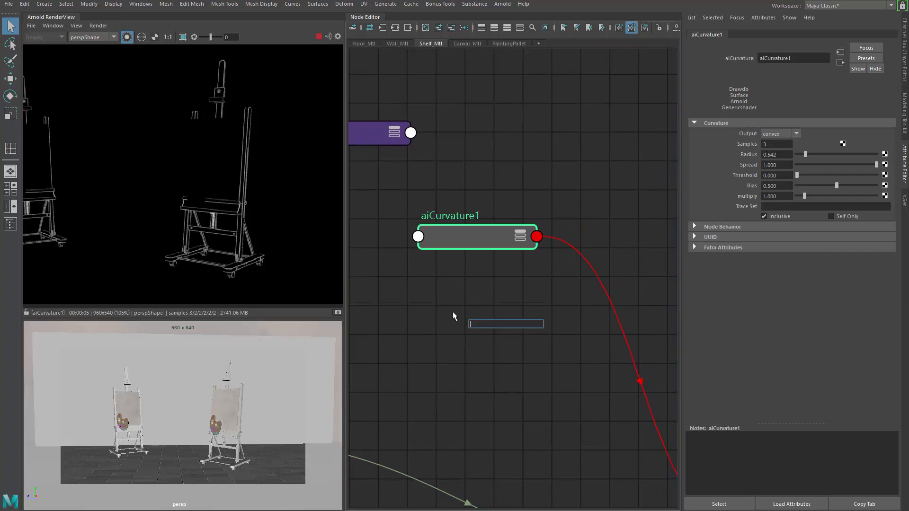
text(f)
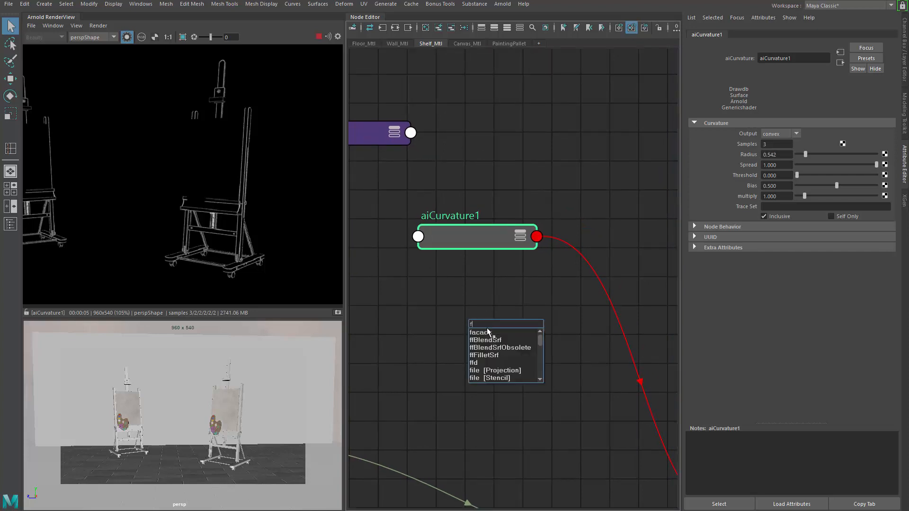
text(ile)
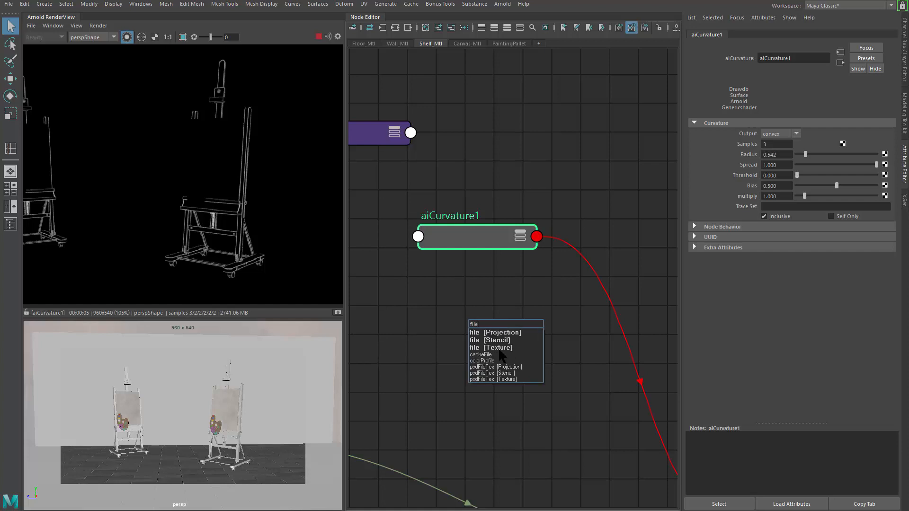
click(518, 347)
Arrange the new file node and load Grunge_Variation.jpg from the Floor folder as its image
drag(659, 337, 541, 323)
drag(415, 333, 363, 329)
drag(610, 322, 573, 318)
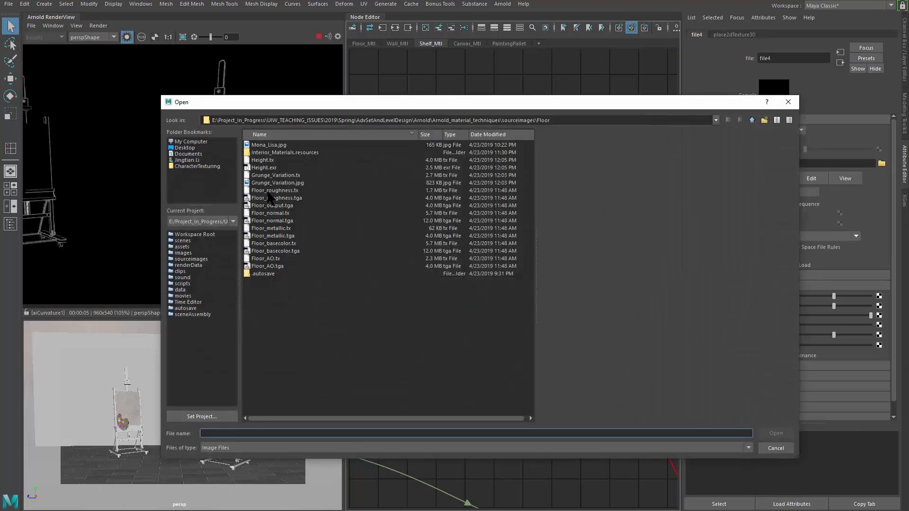
click(267, 184)
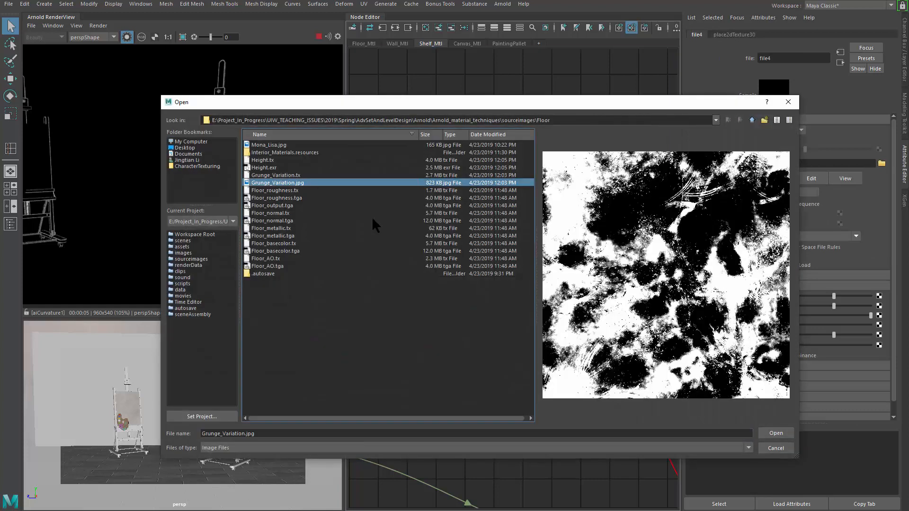
click(775, 433)
key(Tab)
text(b)
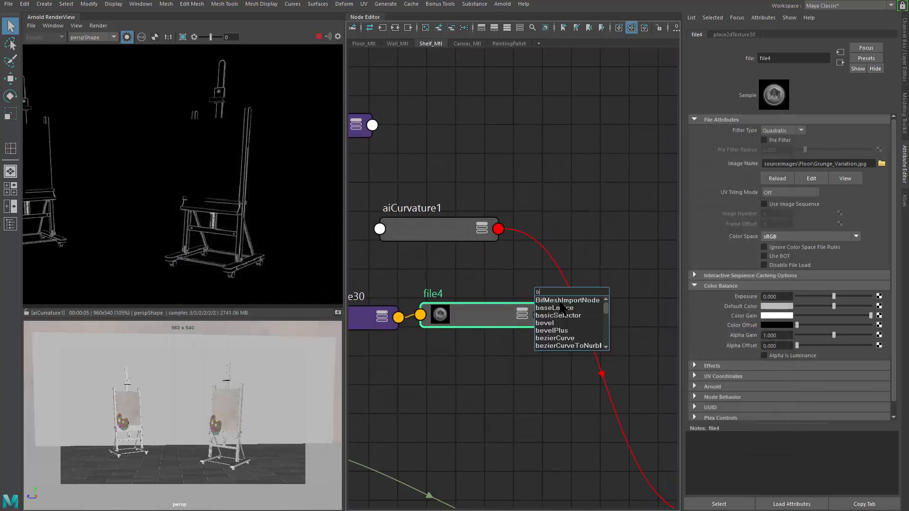
click(583, 261)
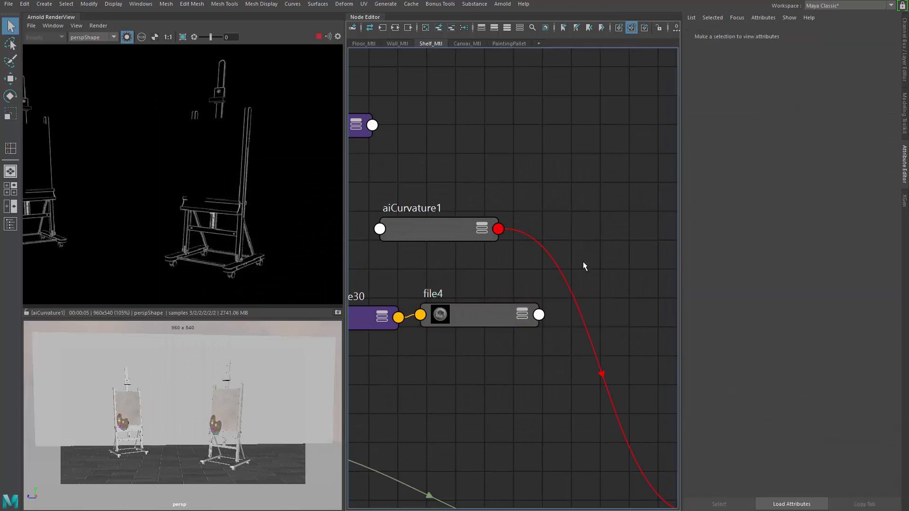
Move the grunge file node and its place2dTexture node together so they line up beneath aiCurvature
alt+middle_drag(455, 271, 549, 259)
drag(562, 326, 474, 299)
drag(554, 300, 510, 302)
Create an aiMultiply node beside the aiCurvature and grunge file nodes
alt+middle_drag(572, 272, 513, 272)
click(552, 268)
key(Tab)
text(aim)
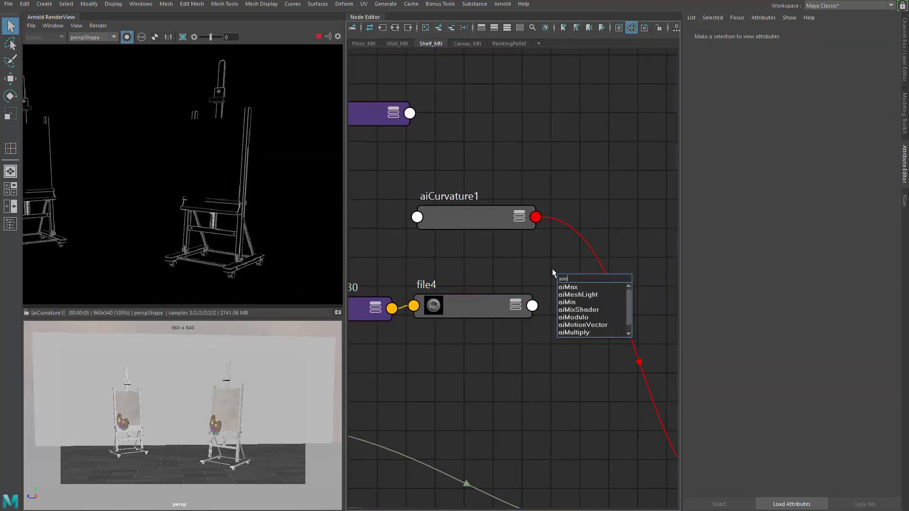
key(Down)
key(Down)
key(Down)
key(Down)
key(Down)
key(Down)
key(Down)
key(Return)
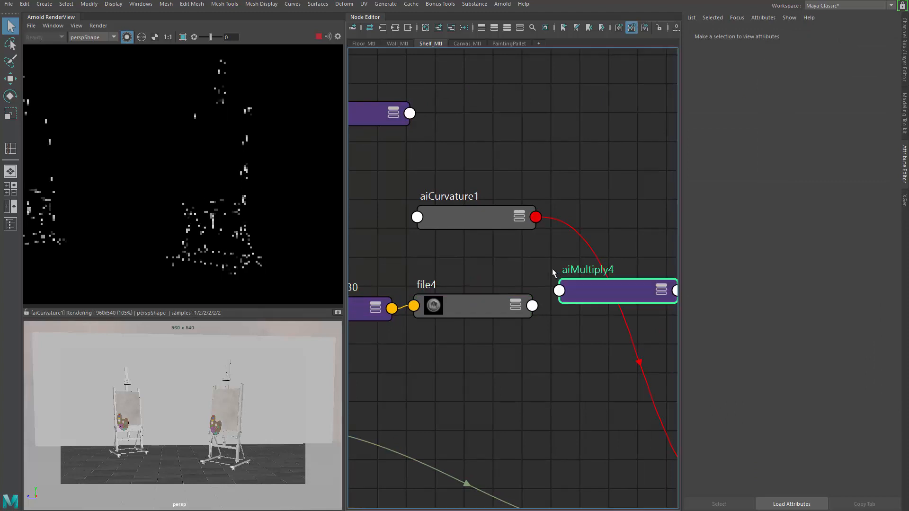
Connect aiCurvature to Input1 and the grunge file to Input2 of the aiMultiply node, and position it between them
middle_drag(738, 131, 747, 122)
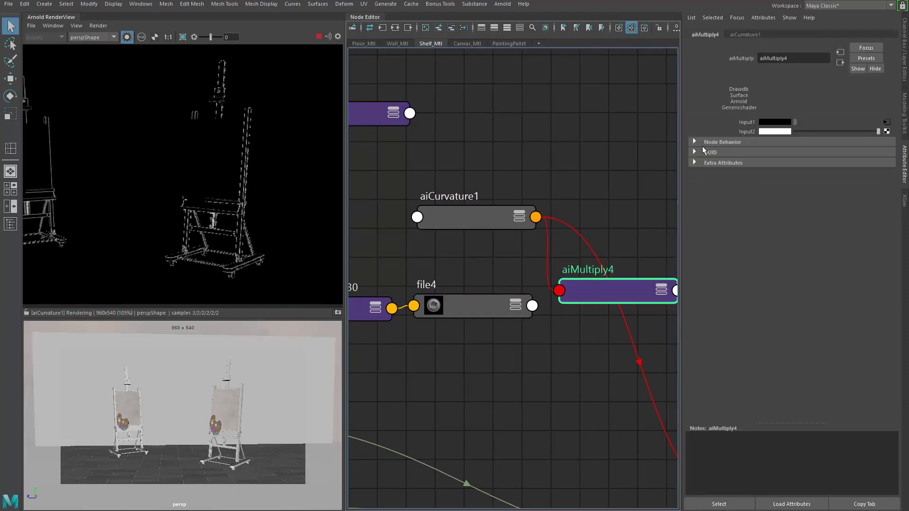
middle_drag(474, 306, 748, 131)
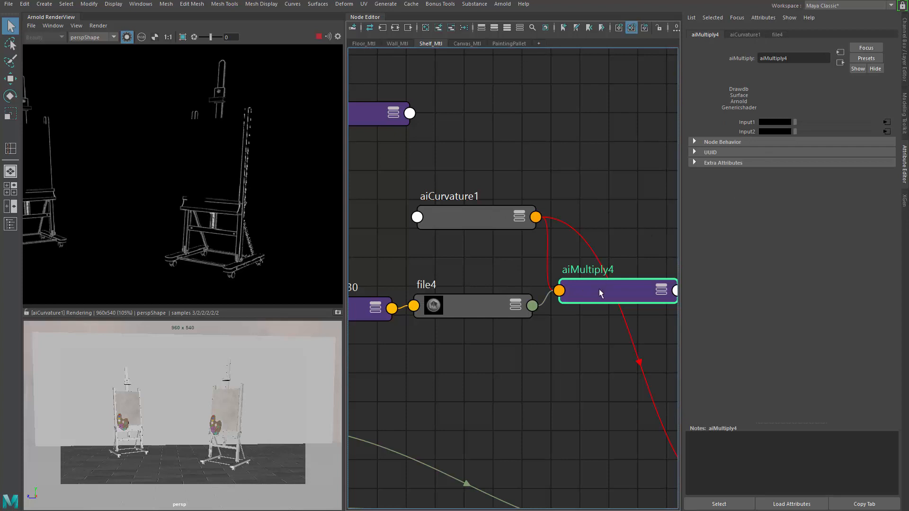
drag(599, 292, 612, 275)
alt+middle_drag(596, 311, 563, 298)
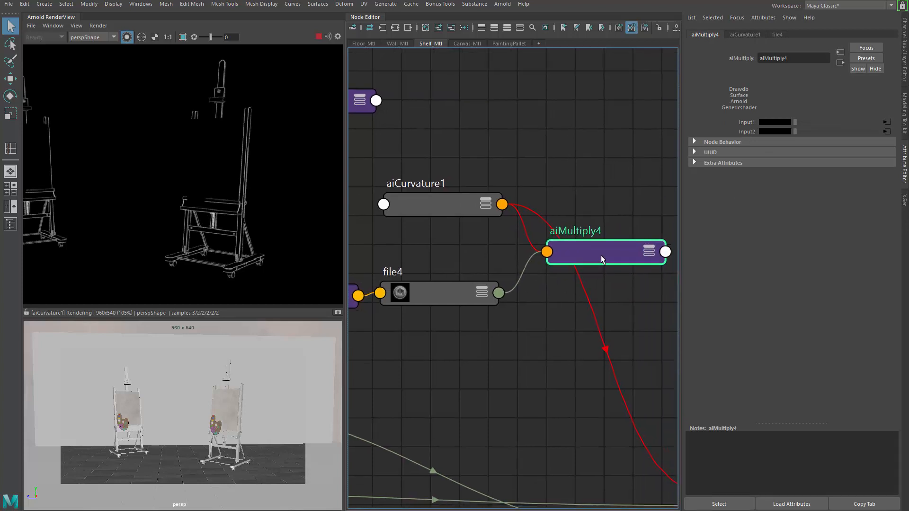
Check the grunge file node's Out Color connection in its full attribute list, and collapse the node again
alt+middle_drag(505, 317, 559, 288)
click(482, 268)
key(3)
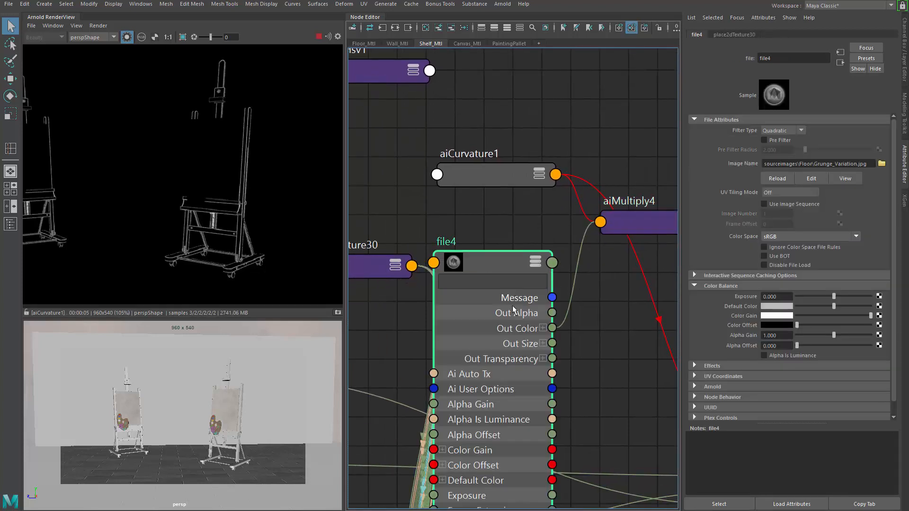
click(543, 328)
click(543, 329)
mouse_move(502, 261)
mouse_down()
mouse_move(510, 285)
mouse_move(513, 267)
mouse_up()
key(1)
click(481, 220)
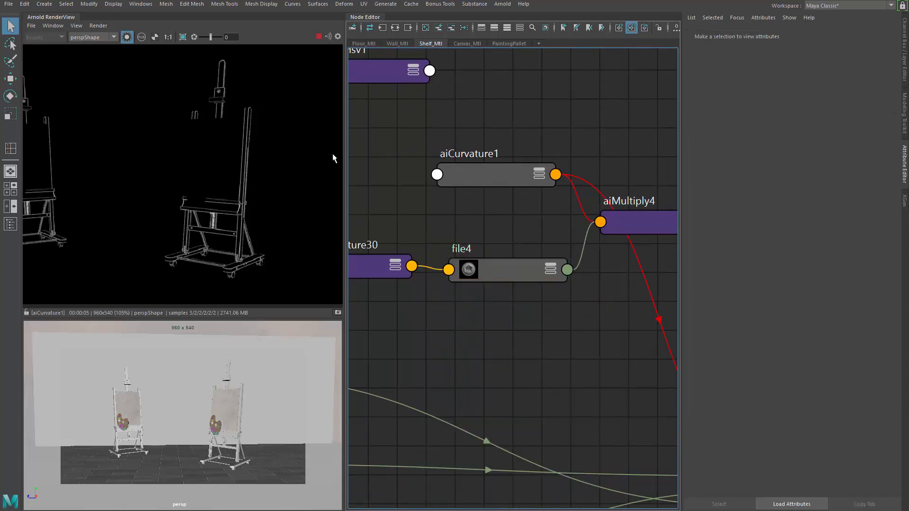
Compare the full beauty render with the isolated previews of the aiCurvature, grunge file and aiMultiply nodes
click(127, 36)
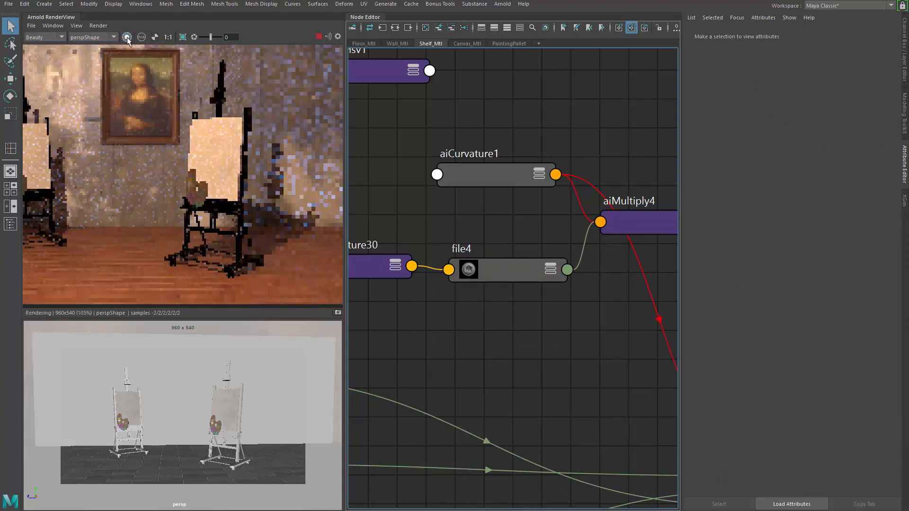
scroll(284, 190, down, 2)
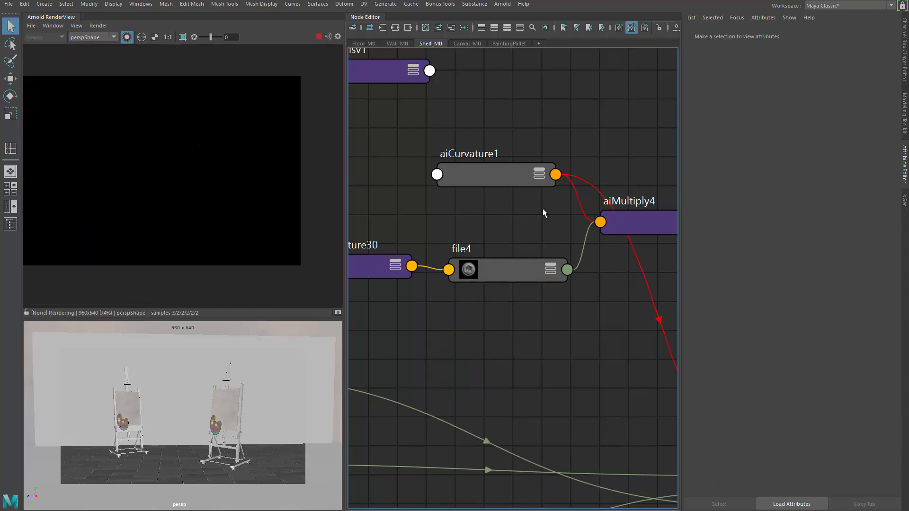
click(626, 220)
alt+middle_drag(523, 231, 475, 230)
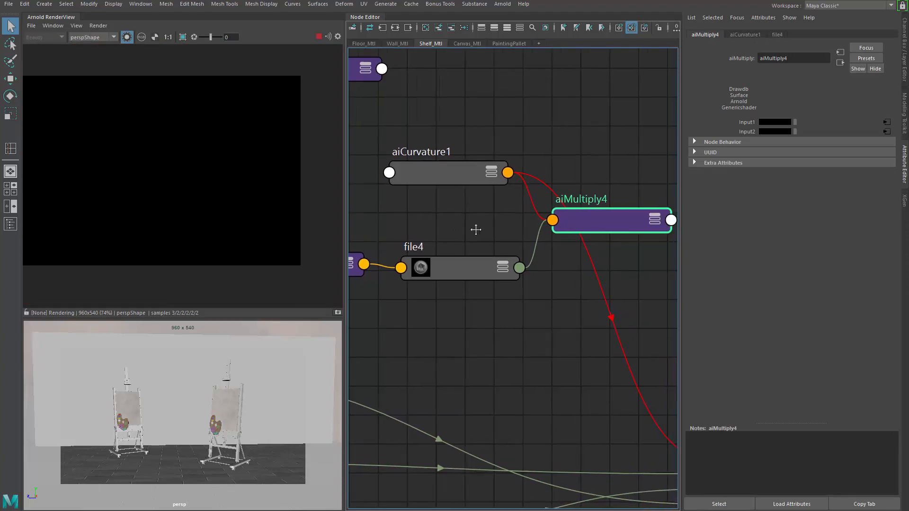
click(453, 173)
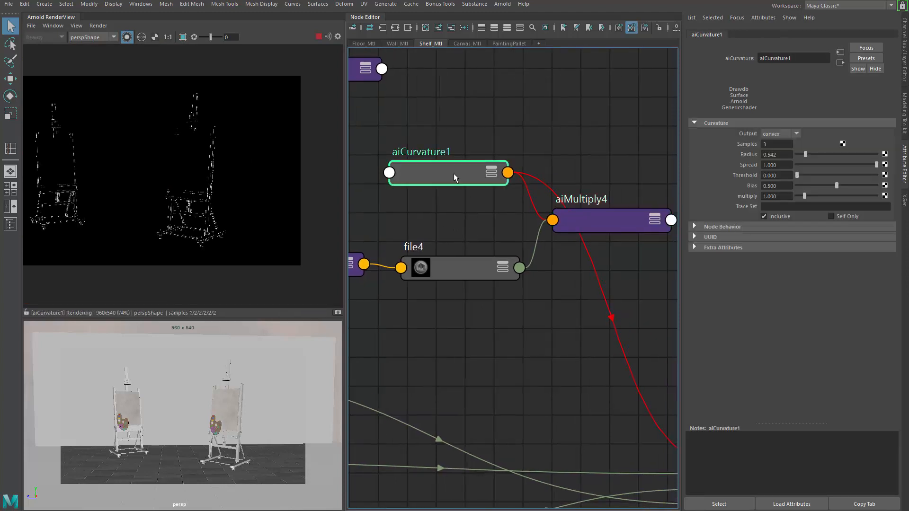
click(444, 276)
alt+middle_drag(444, 237, 481, 211)
click(583, 200)
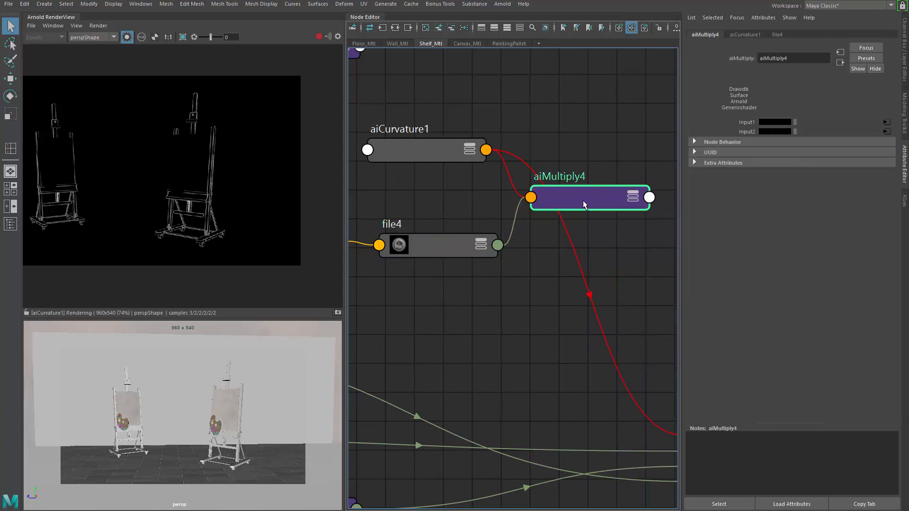
click(511, 235)
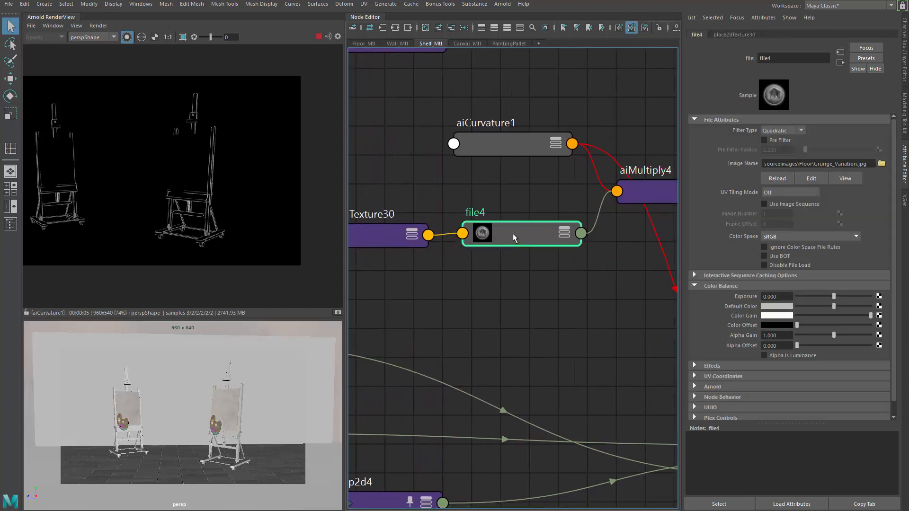
alt+middle_drag(604, 212, 518, 184)
click(503, 212)
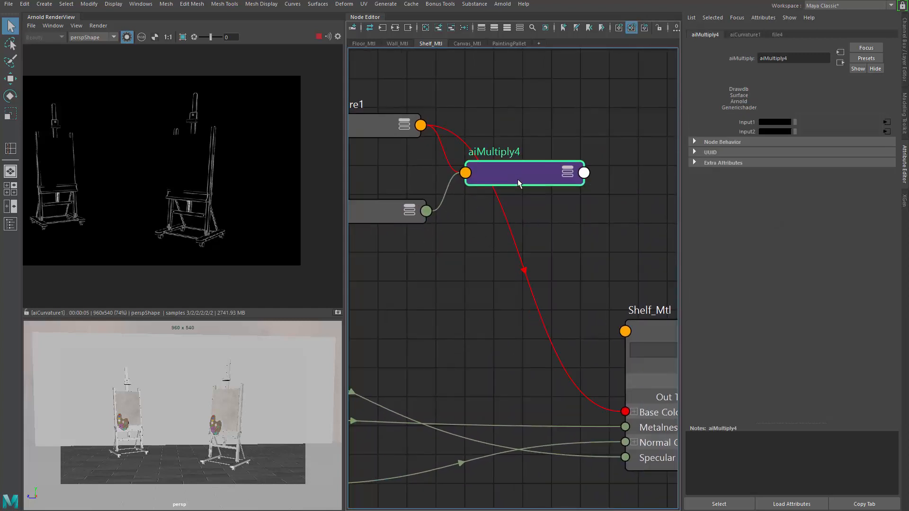
Connect the aiMultiply output to the Base Color of Shelf_Mtl
alt+middle_drag(605, 244, 541, 223)
click(621, 303)
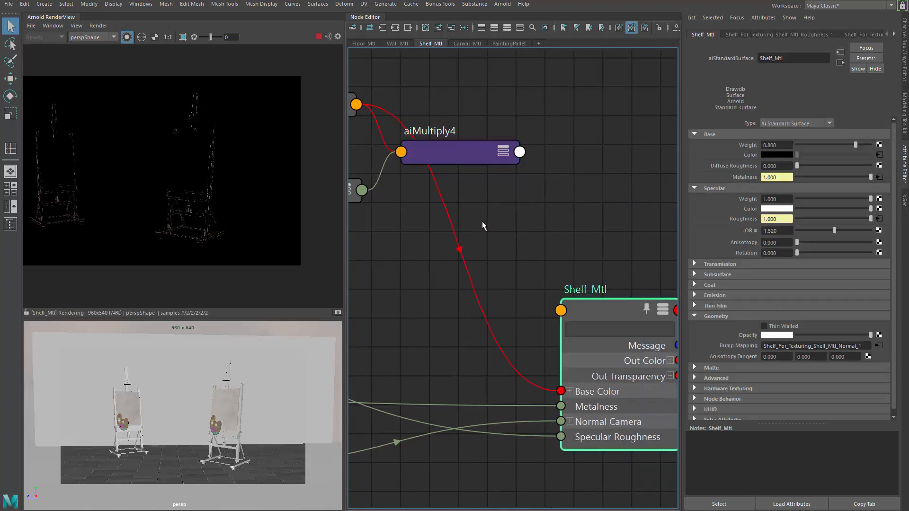
alt+middle_drag(512, 273, 530, 270)
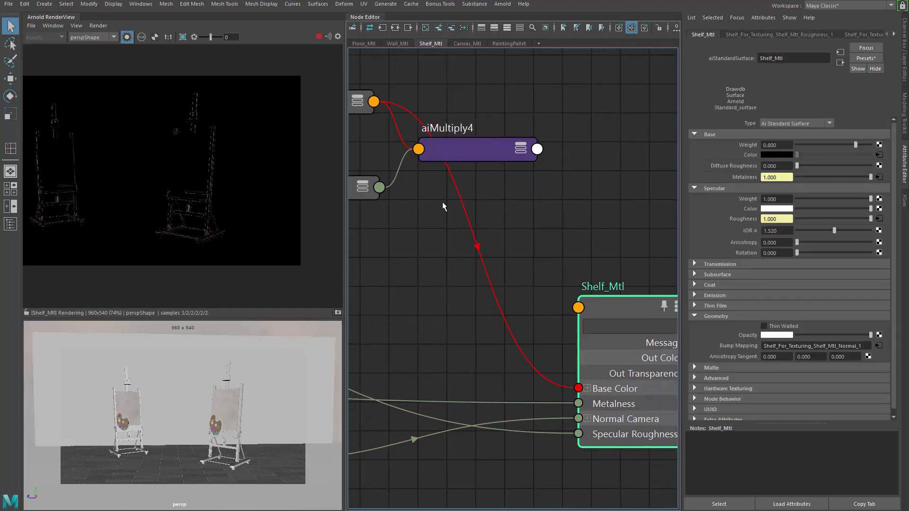
middle_drag(476, 153, 741, 157)
alt+middle_drag(480, 220, 504, 256)
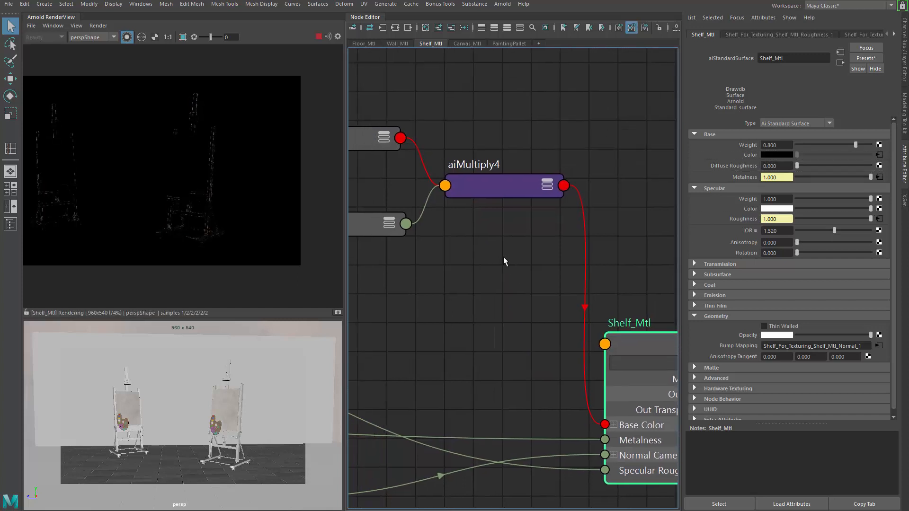
Examine the isolated aiMultiply result on the easel edges up close, followed by the grunge file's own preview
scroll(495, 220, up, 2)
click(490, 166)
scroll(252, 173, up, 5)
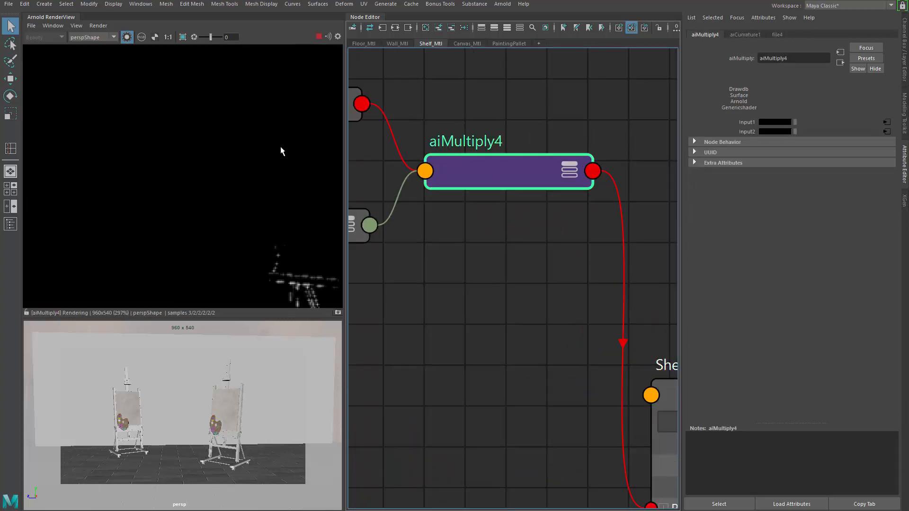
scroll(219, 194, down, 3)
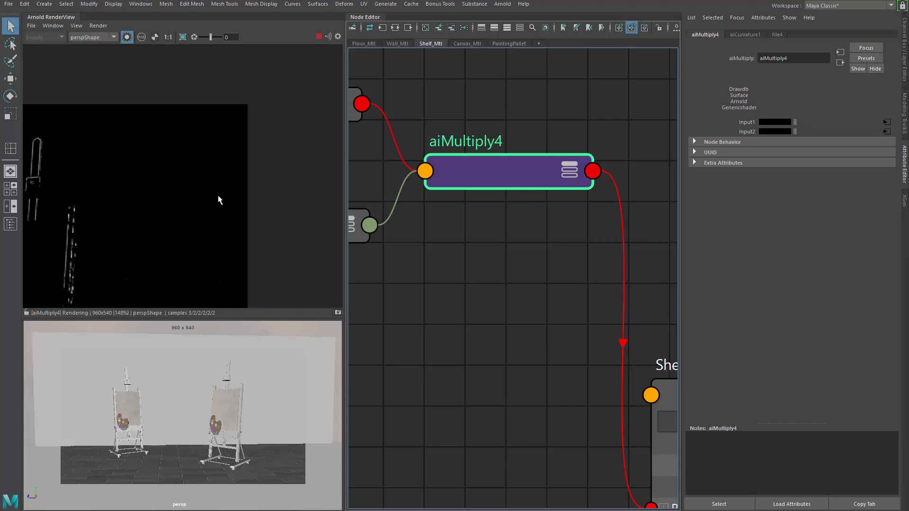
middle_drag(215, 207, 300, 126)
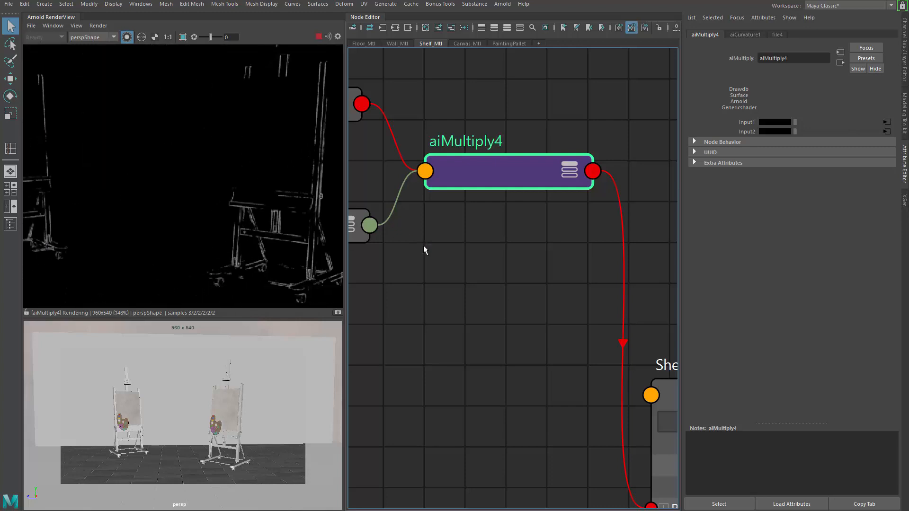
alt+middle_drag(437, 255, 694, 256)
click(531, 237)
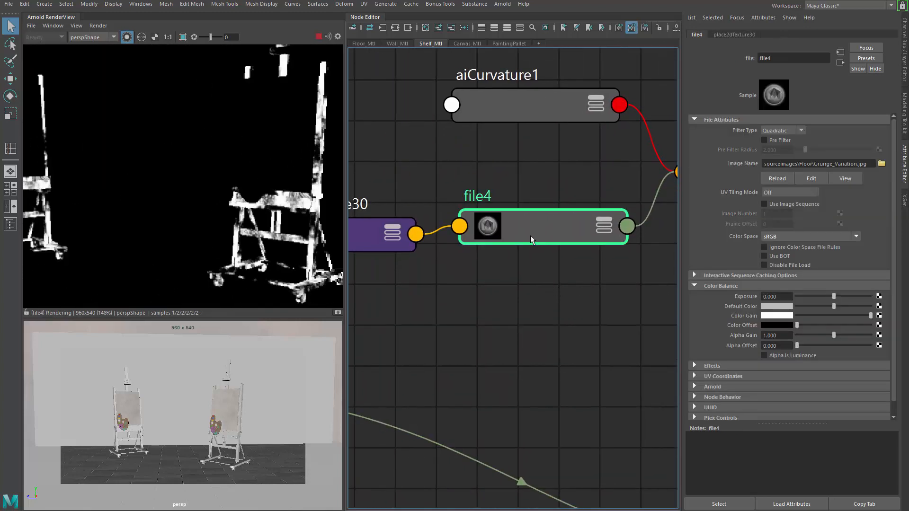
alt+middle_drag(611, 263, 563, 297)
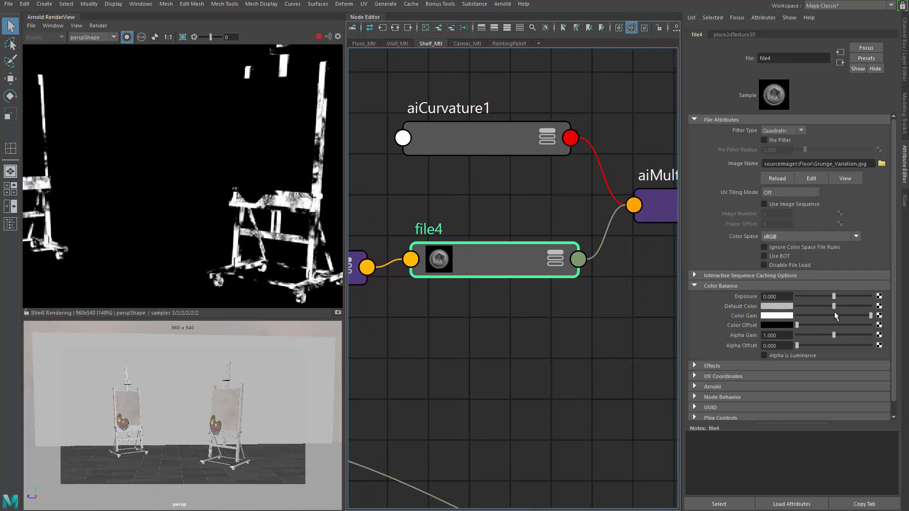
alt+middle_drag(489, 306, 639, 298)
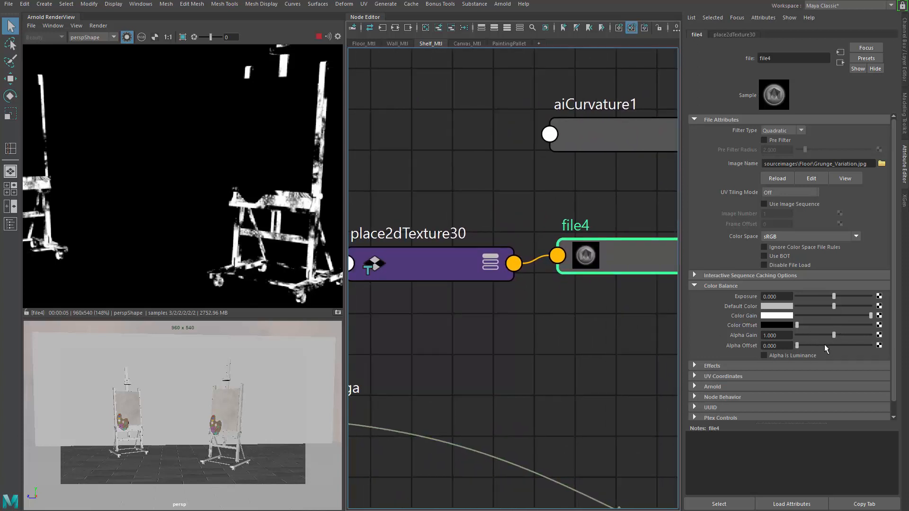
Try out different Alpha Gain, Color Gain and Color Offset values on the grunge file node
mouse_move(836, 339)
mouse_down()
mouse_move(809, 337)
mouse_move(827, 337)
mouse_up()
key(ctrl+z)
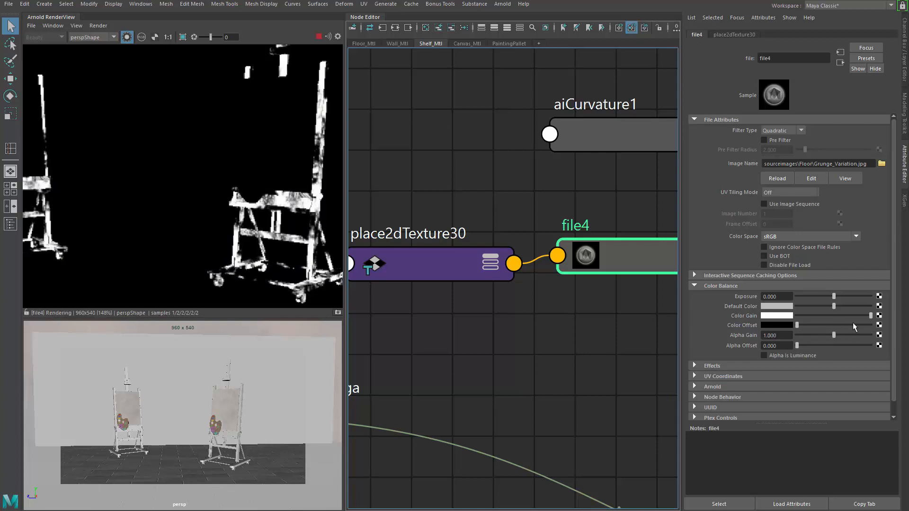
mouse_move(870, 318)
mouse_down()
mouse_move(796, 316)
mouse_move(874, 316)
mouse_up()
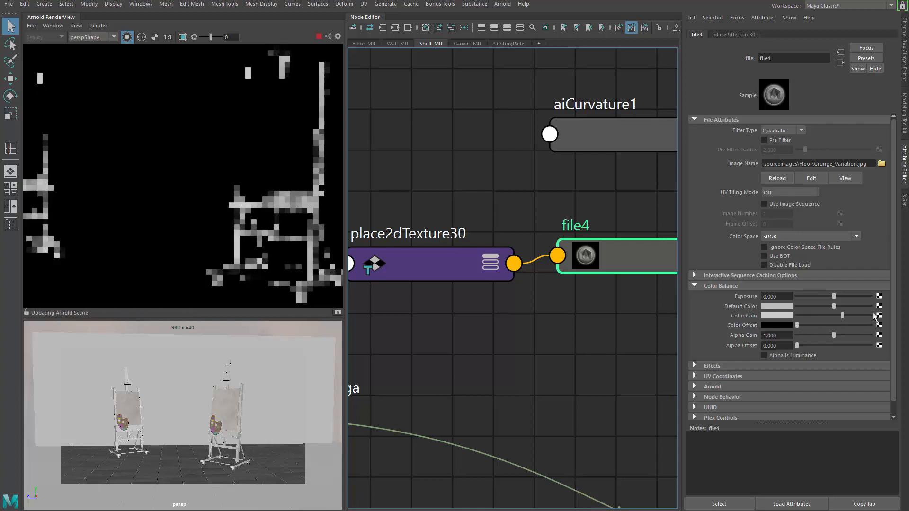
mouse_move(797, 325)
mouse_down()
mouse_move(851, 327)
mouse_move(796, 325)
mouse_up()
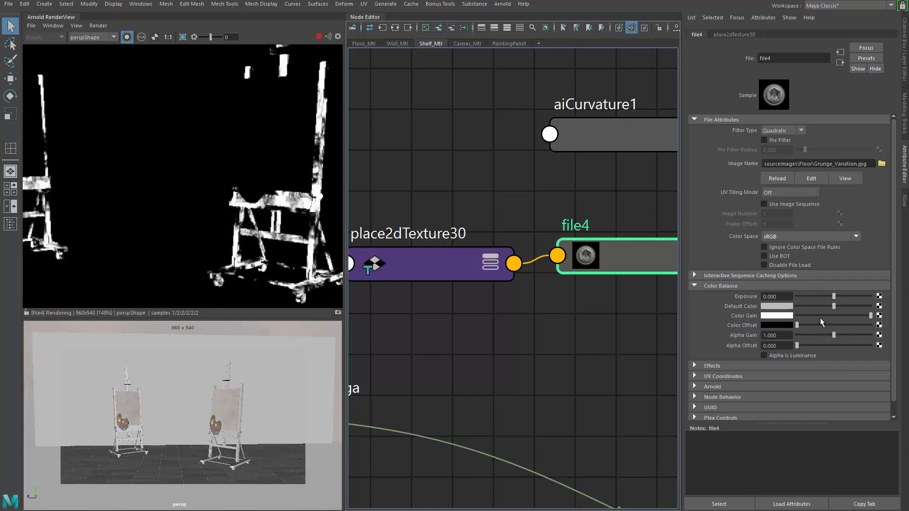
Move the grunge file node and its place2dTexture node farther from aiMultiply to open a gap between them
alt+middle_drag(457, 281, 476, 278)
drag(460, 262, 443, 257)
alt+middle_drag(539, 276, 373, 269)
click(522, 258)
alt+middle_drag(521, 257, 640, 291)
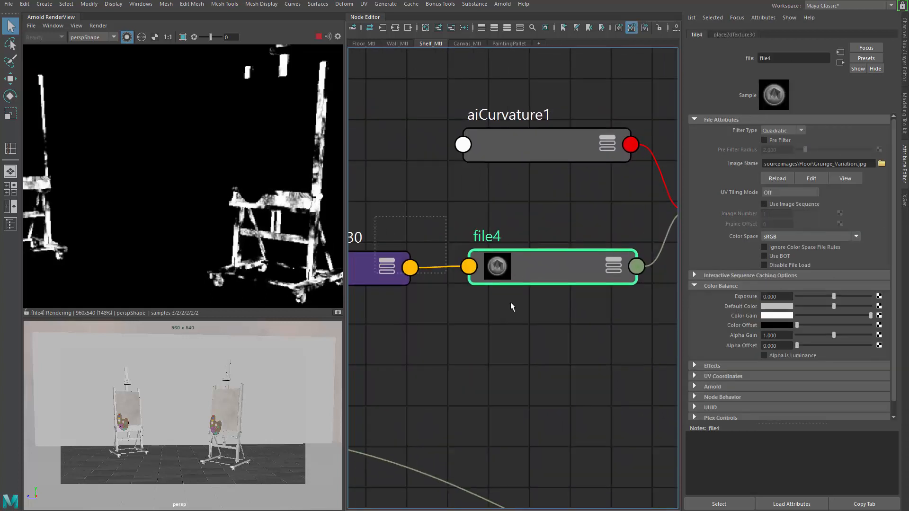
drag(511, 302, 526, 303)
alt+middle_drag(537, 286, 602, 275)
drag(604, 266, 457, 270)
alt+middle_drag(603, 261, 502, 265)
click(524, 250)
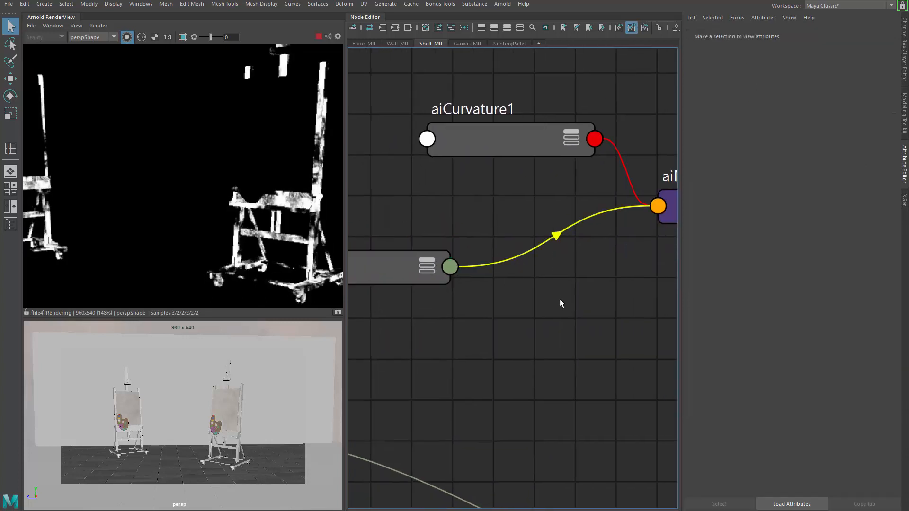
key(Tab)
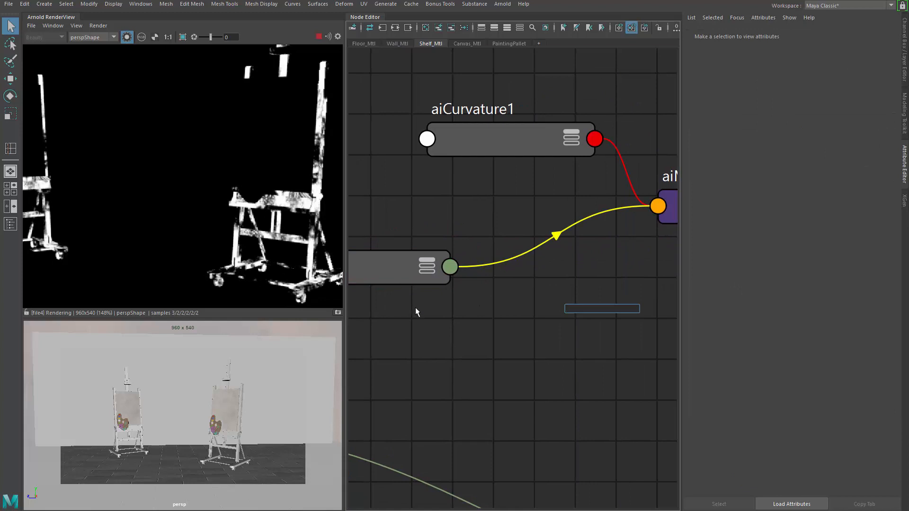
Set Repeat UV to 3 in both directions on the grunge file's place2dTexture node
alt+middle_drag(351, 318, 591, 344)
alt+middle_drag(404, 304, 507, 299)
click(507, 299)
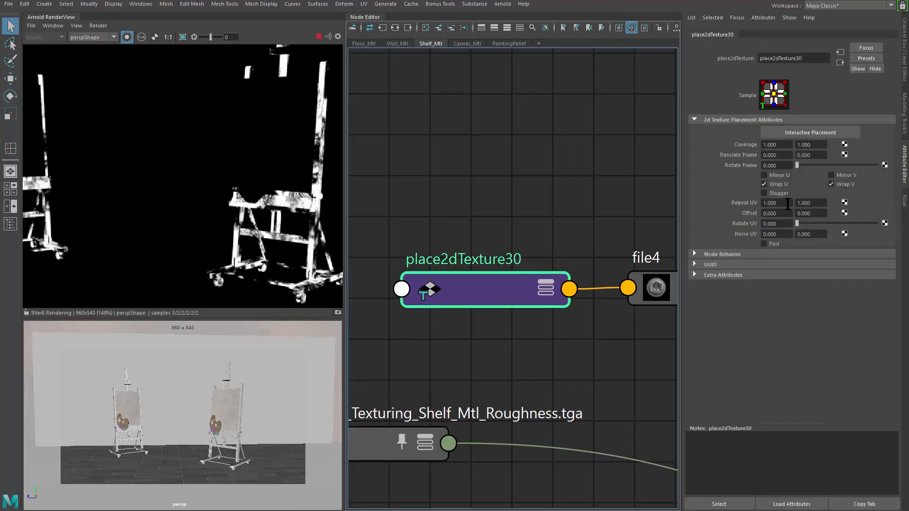
drag(788, 203, 703, 215)
text(3)
key(Tab)
text(3)
key(Return)
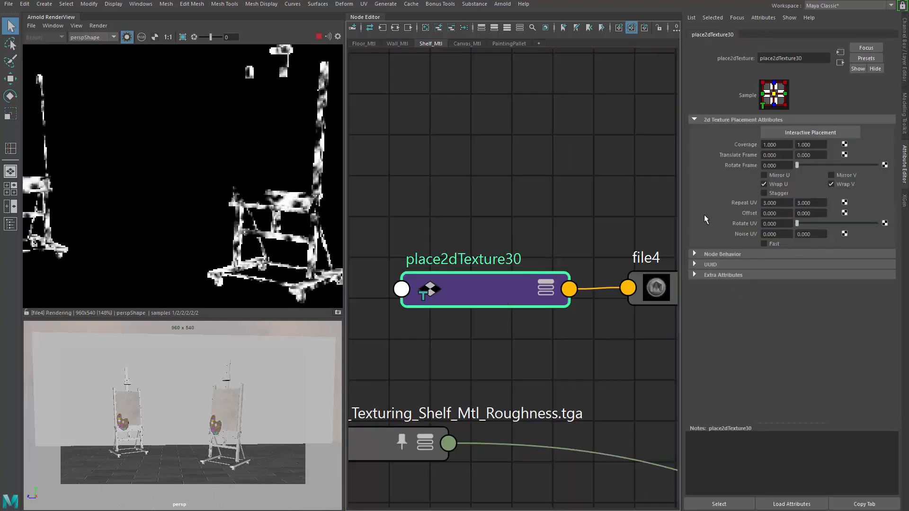
Examine the isolated aiMultiply result in the render and review the grunge nodes that feed it
alt+middle_drag(525, 206, 259, 193)
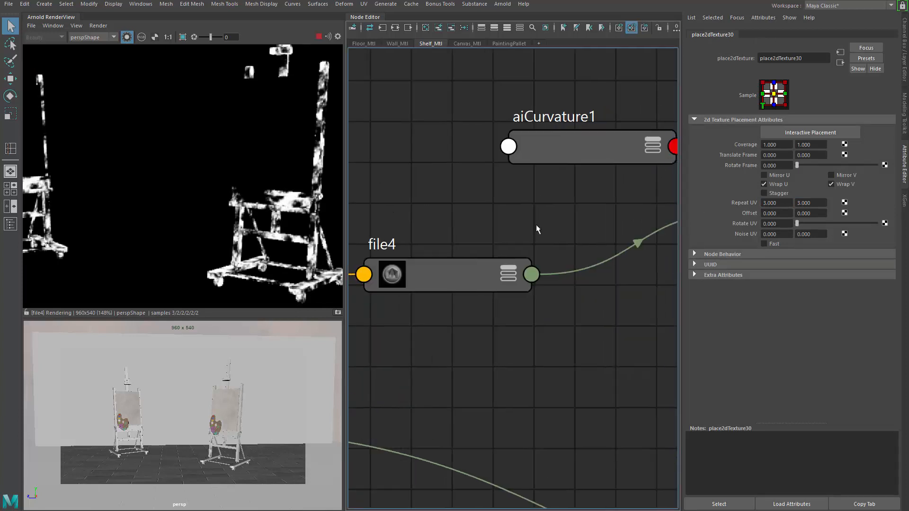
alt+middle_drag(537, 225, 289, 222)
click(545, 215)
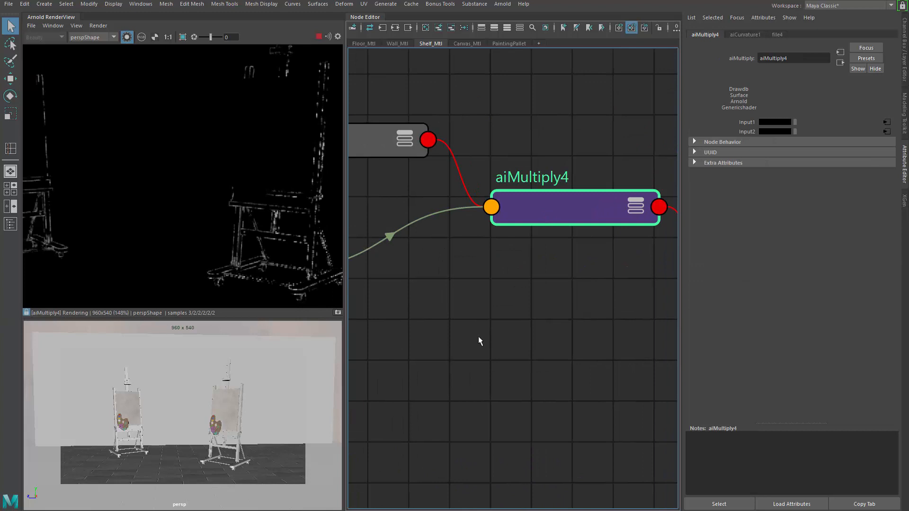
alt+middle_drag(491, 325, 632, 311)
alt+middle_drag(443, 341, 618, 347)
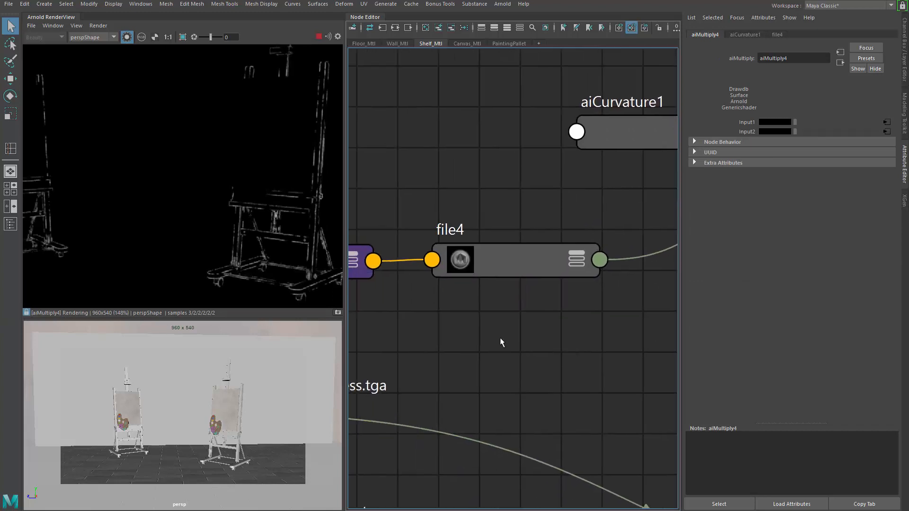
scroll(521, 315, down, 2)
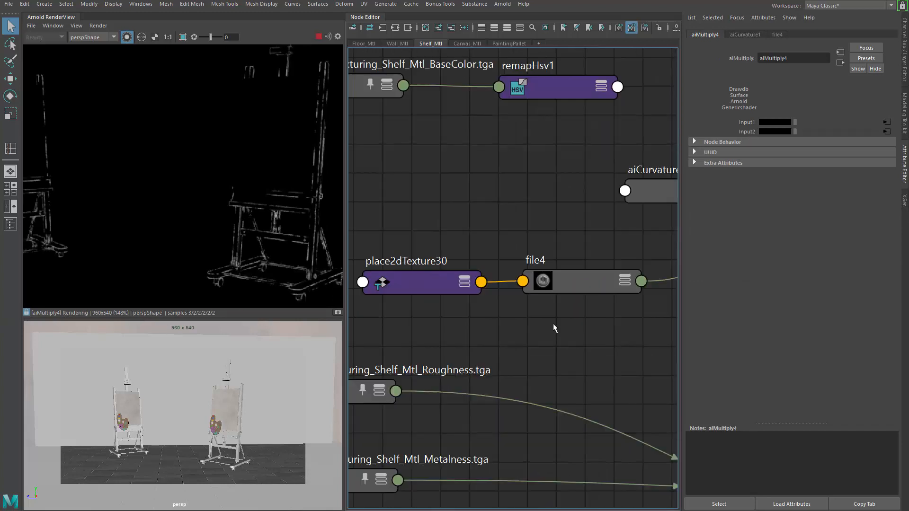
click(445, 289)
alt+middle_drag(560, 306, 512, 302)
click(530, 281)
alt+middle_drag(584, 309, 461, 316)
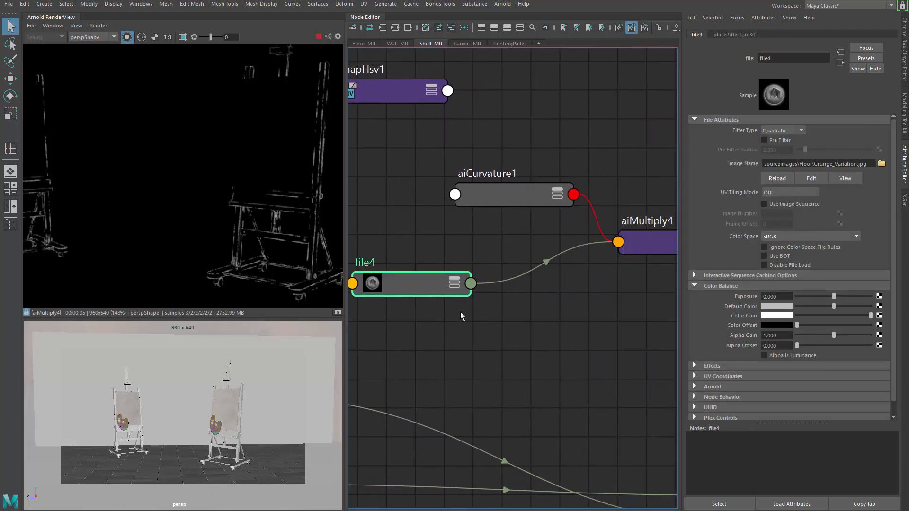
Create a remapHsv node below aiMultiply and connect the grunge file to its Color
click(541, 308)
key(Tab)
text(re)
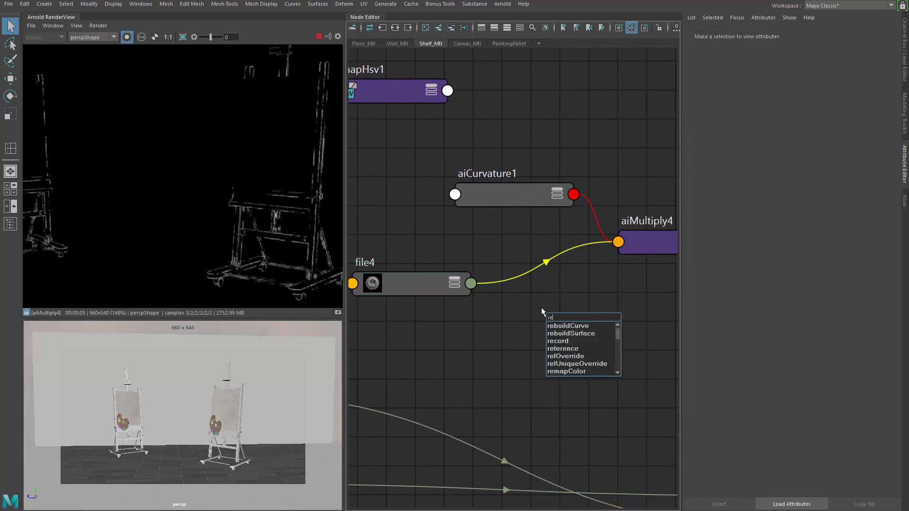
text(map)
key(Down)
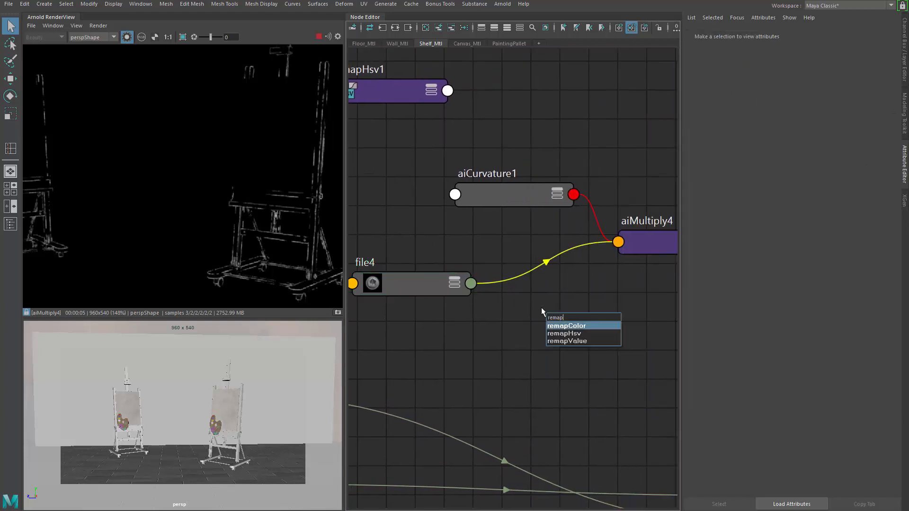
key(Down)
key(Return)
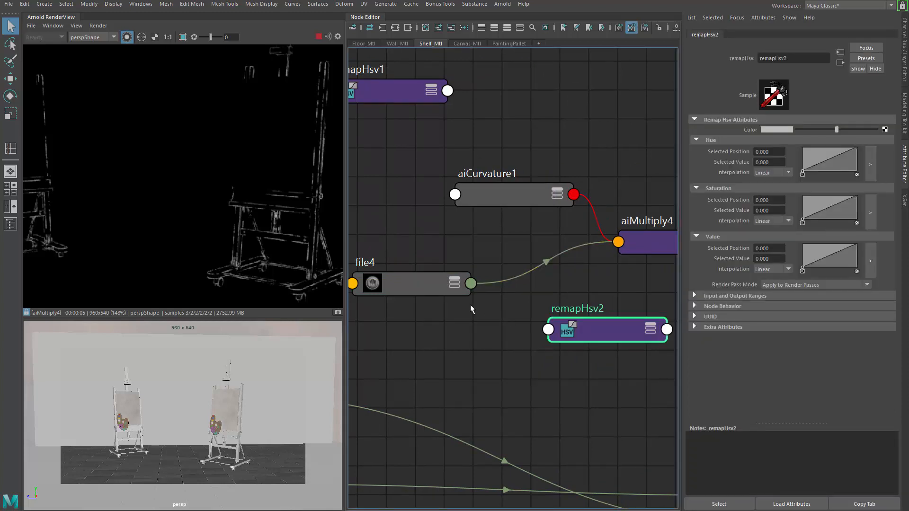
middle_drag(438, 286, 758, 130)
alt+middle_drag(637, 267, 572, 253)
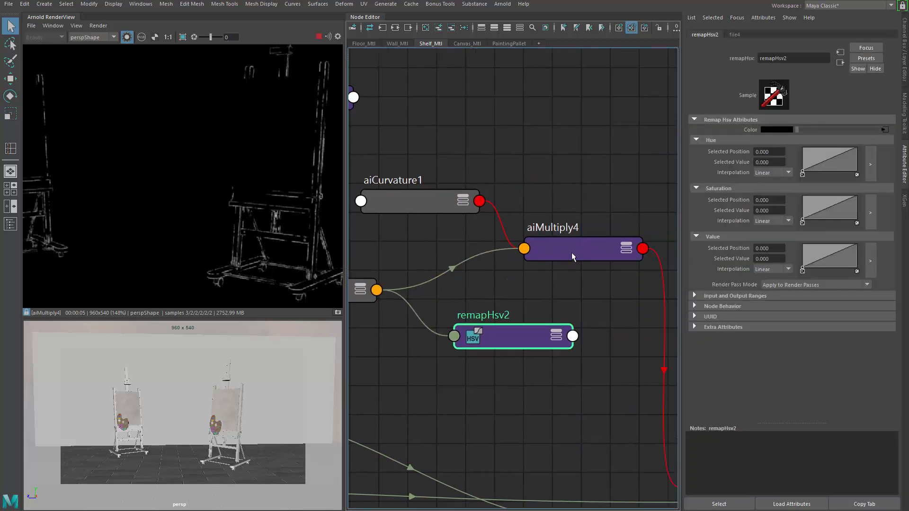
Connect the new remapHsv node to Input2 of aiMultiply in place of the grunge file and spread the two nodes apart
click(572, 256)
middle_drag(750, 134, 750, 134)
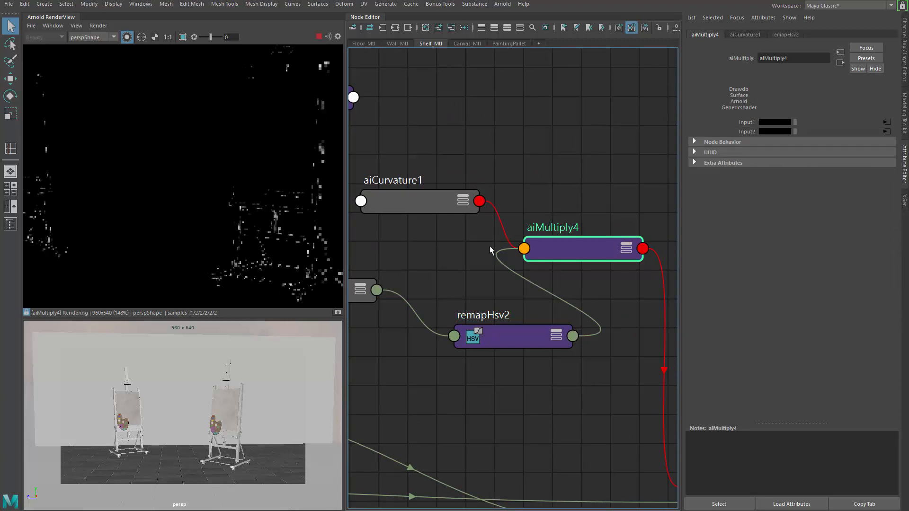
drag(508, 342, 465, 321)
drag(557, 257, 616, 256)
Steepen the new remapHsv node's Value ramp with points at position 0.435, value 0.100 and position 0.774, value 0.940
click(481, 312)
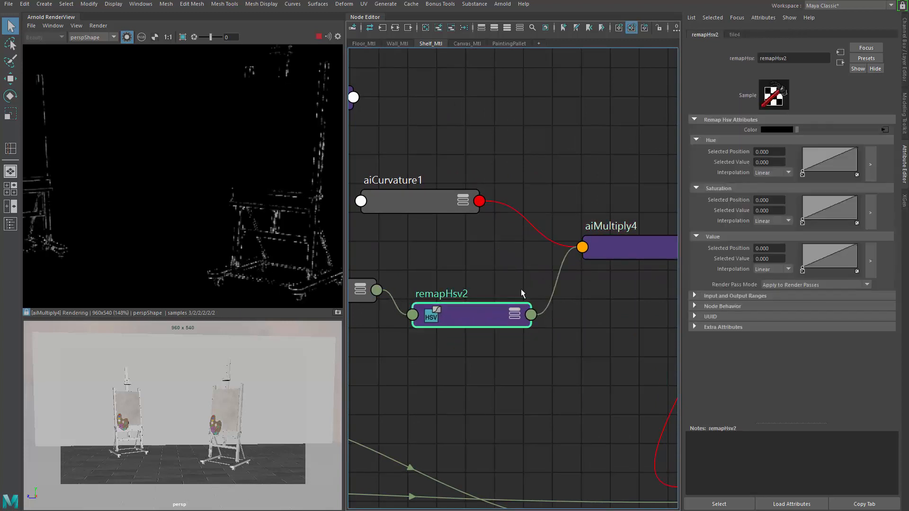
click(812, 263)
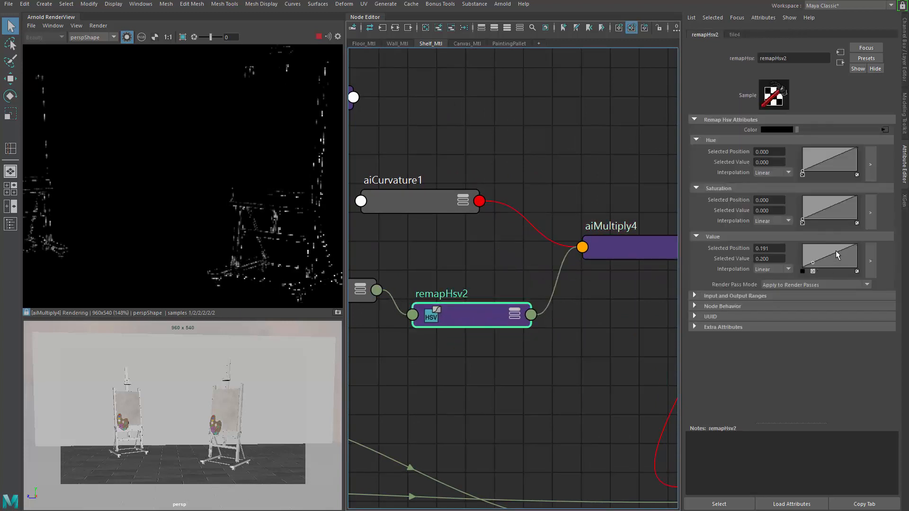
drag(837, 251, 823, 268)
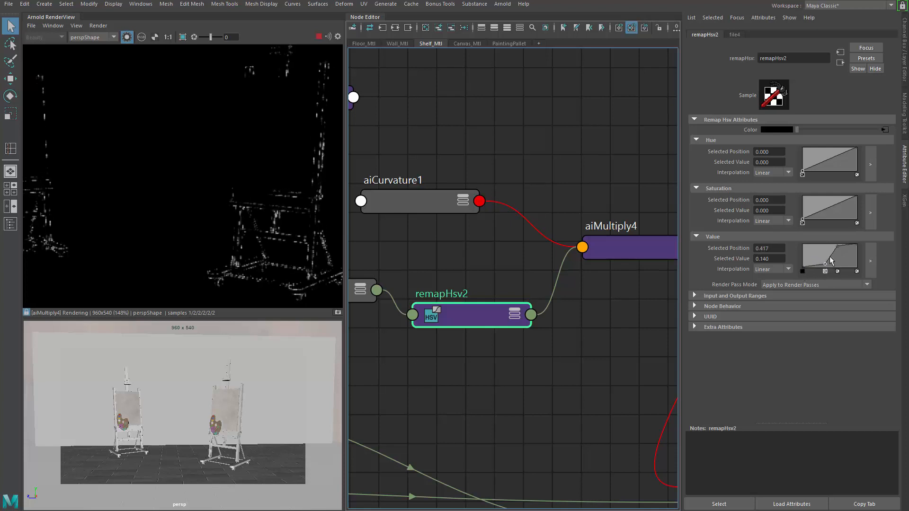
drag(834, 243, 845, 245)
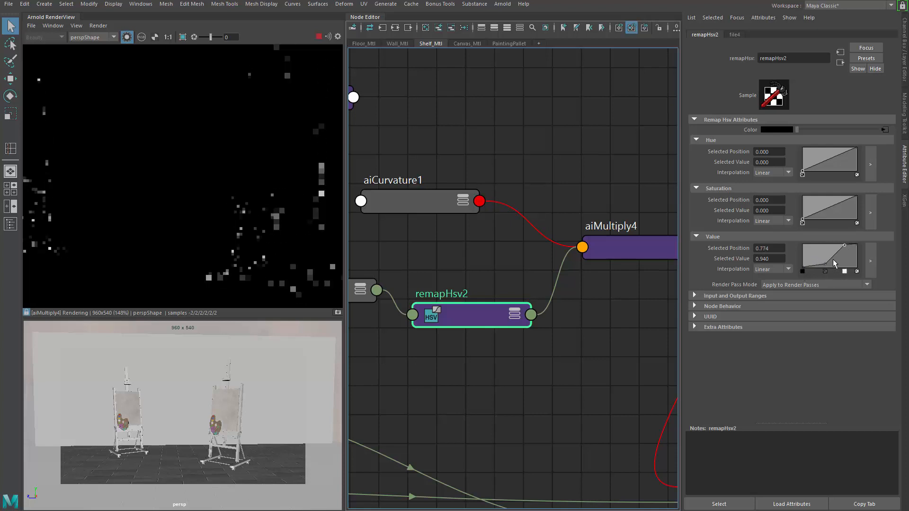
click(825, 271)
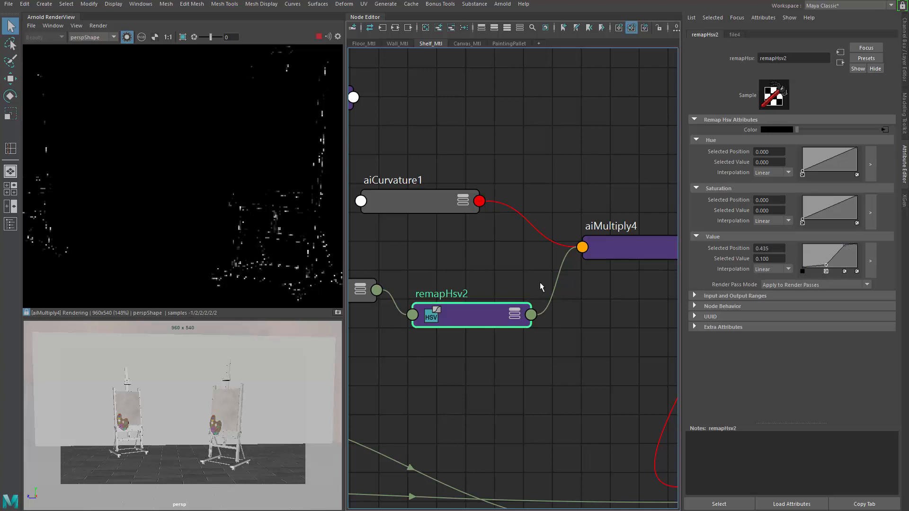
Turn off the isolated shading node display to return the render to the full beauty image
click(81, 219)
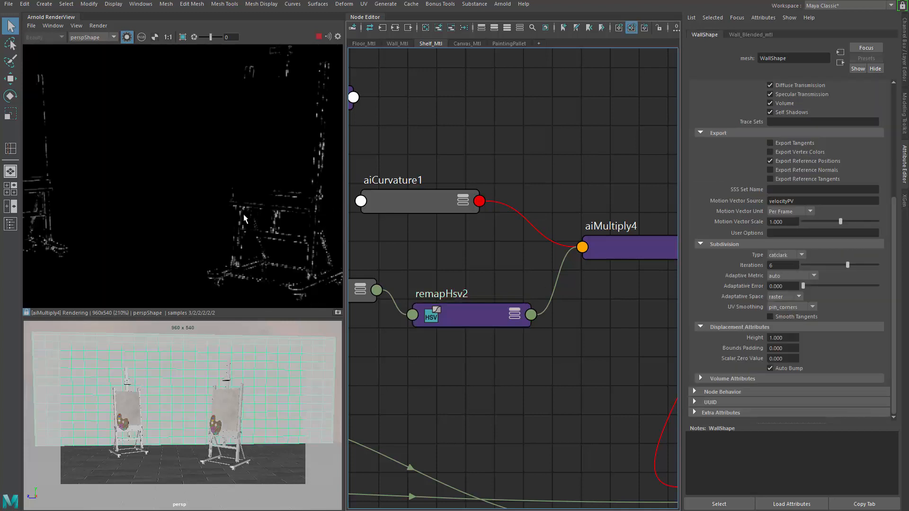
middle_drag(600, 305, 521, 254)
click(127, 36)
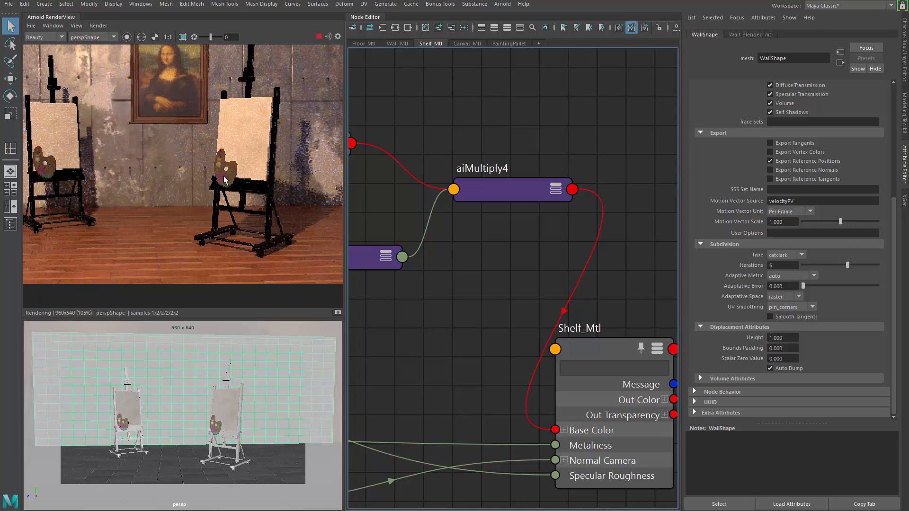
middle_drag(493, 274, 451, 258)
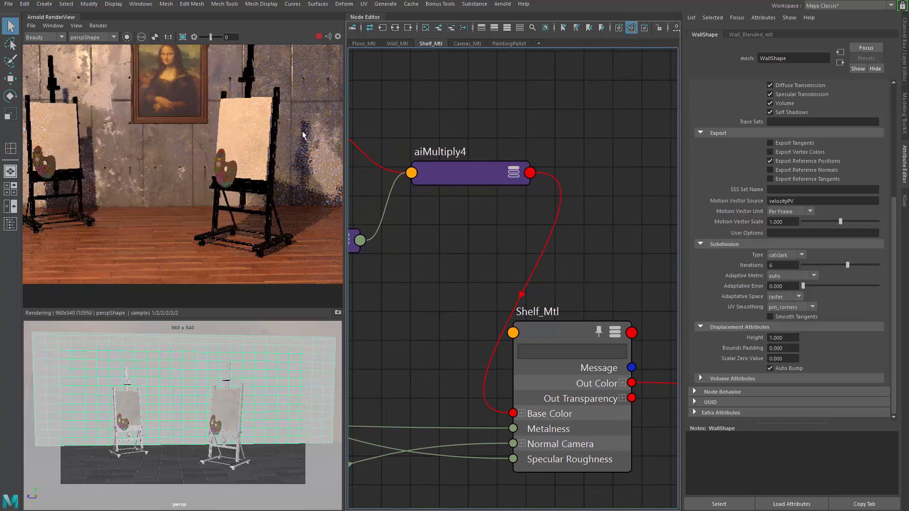
middle_drag(556, 336, 573, 252)
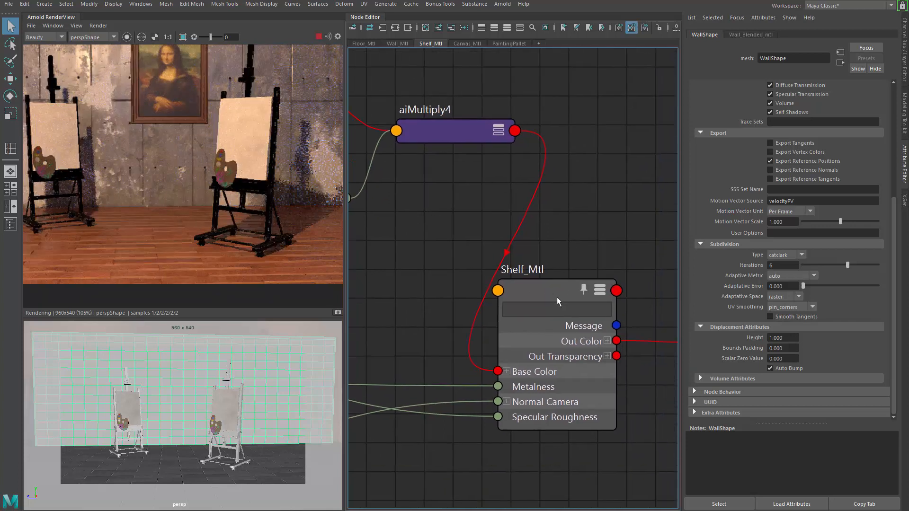
Move the shading group clear of Shelf_Mtl and examine the easel's frame in the beauty render
drag(557, 301, 657, 300)
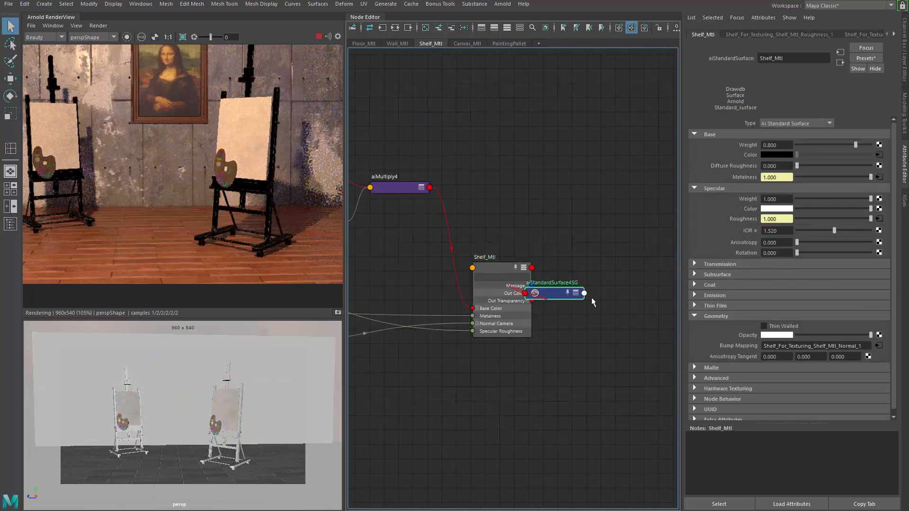
middle_drag(542, 228, 575, 227)
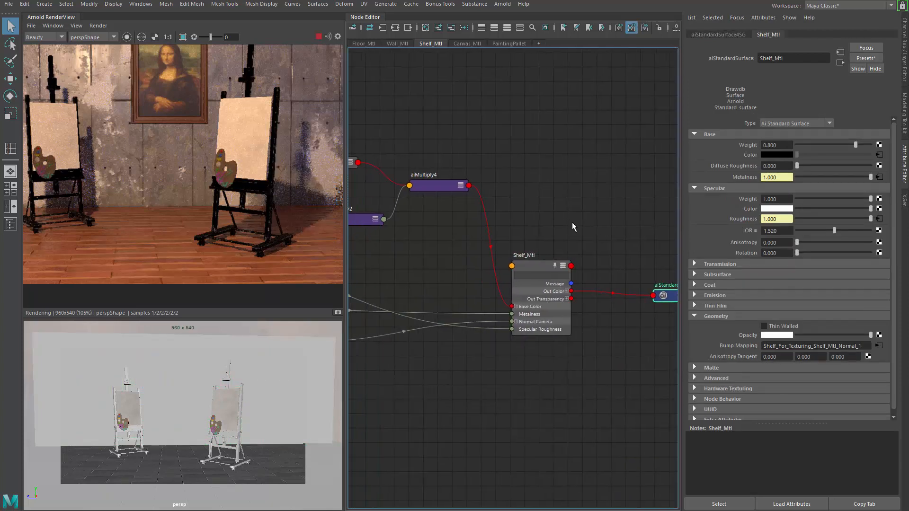
scroll(257, 220, up, 2)
middle_drag(265, 232, 121, 170)
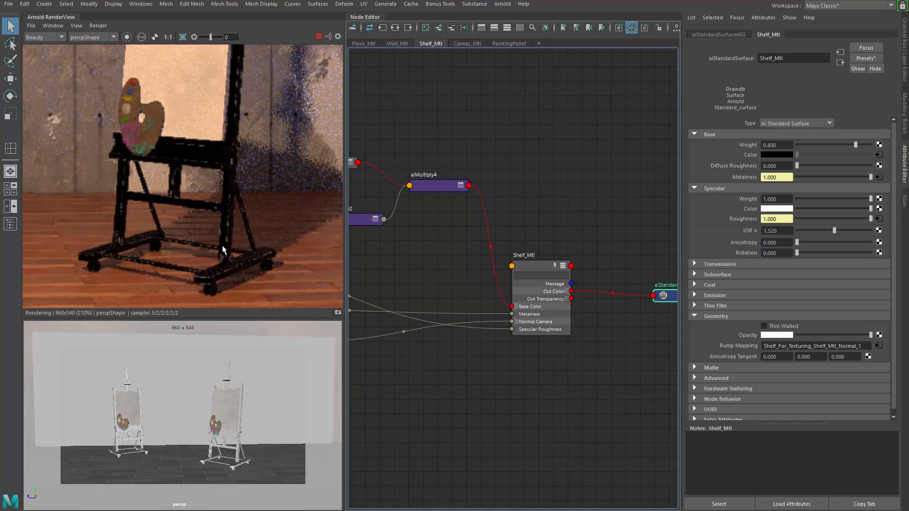
scroll(239, 200, down, 2)
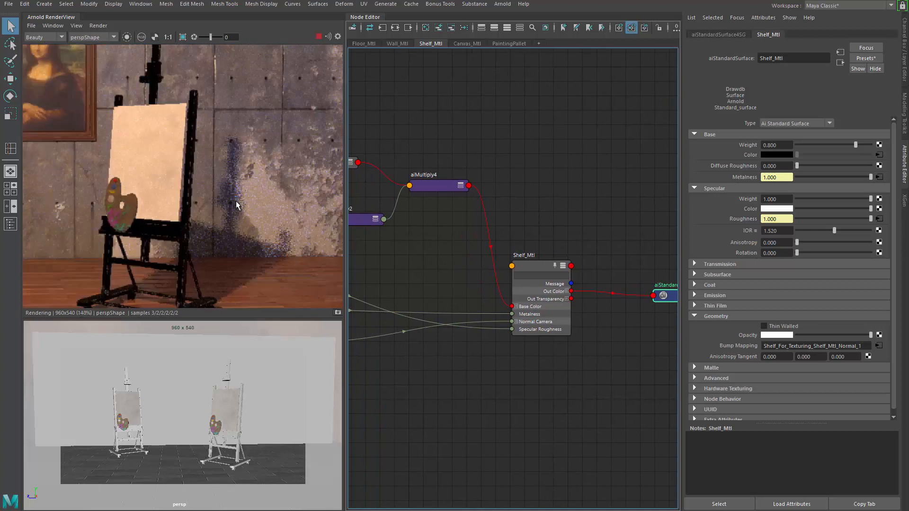
middle_drag(134, 212, 259, 182)
Move Shelf_Mtl and its shading group farther from aiMultiply to make room for another node
middle_drag(399, 262, 485, 213)
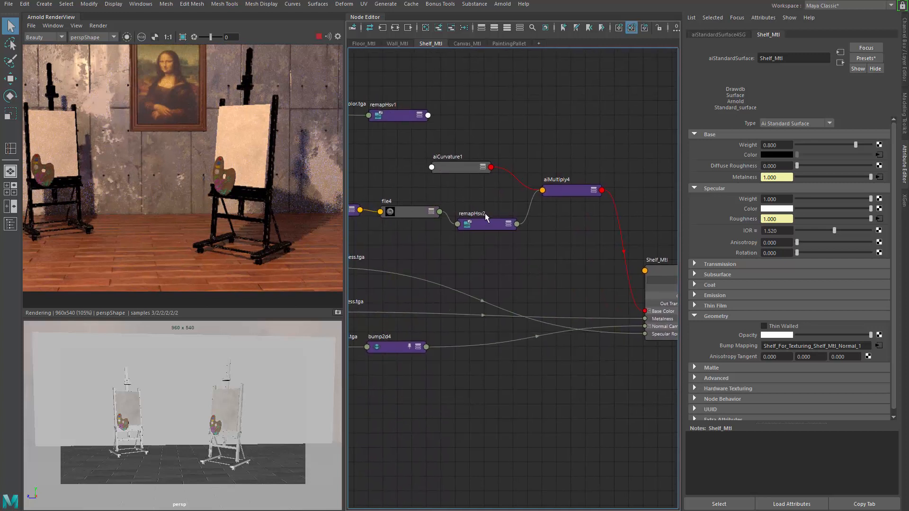
click(552, 191)
middle_drag(578, 239, 461, 221)
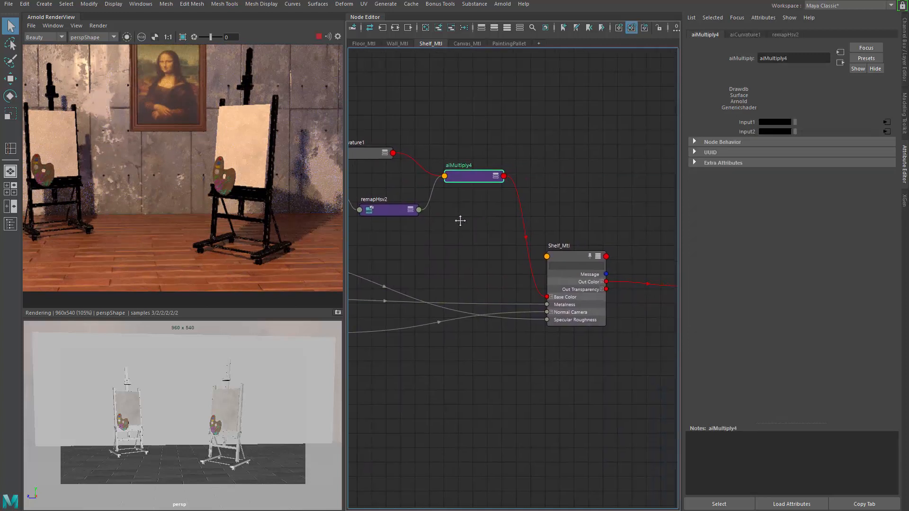
middle_drag(530, 213, 450, 243)
drag(451, 242, 484, 252)
click(598, 278)
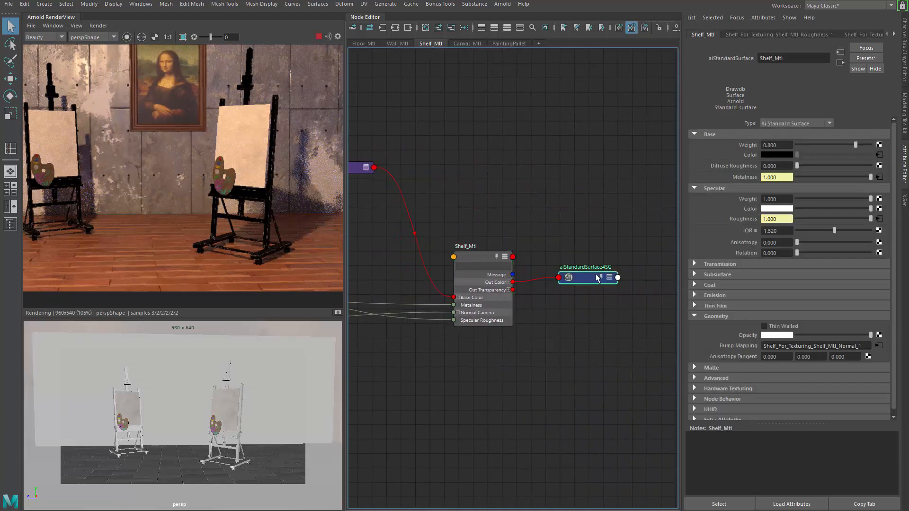
Create a blendColors node between aiMultiply and Shelf_Mtl
middle_drag(433, 270, 521, 242)
click(521, 241)
key(Tab)
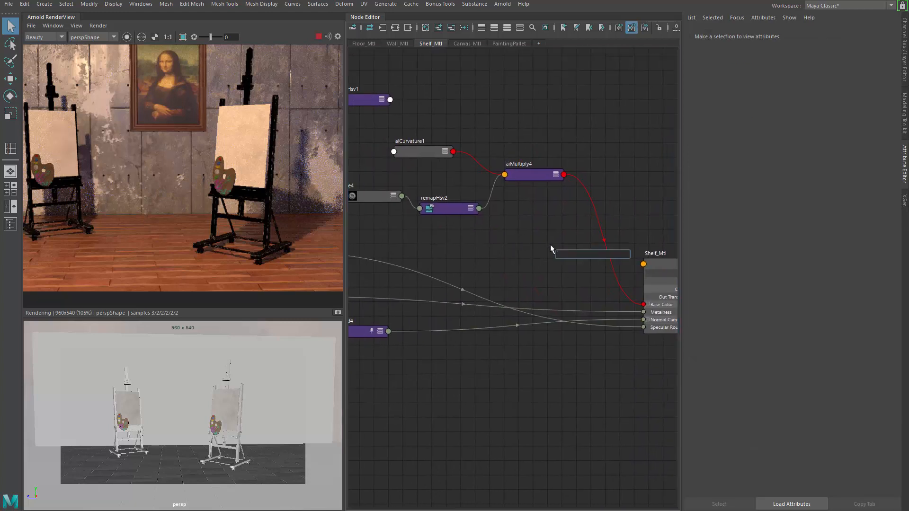
text(blen)
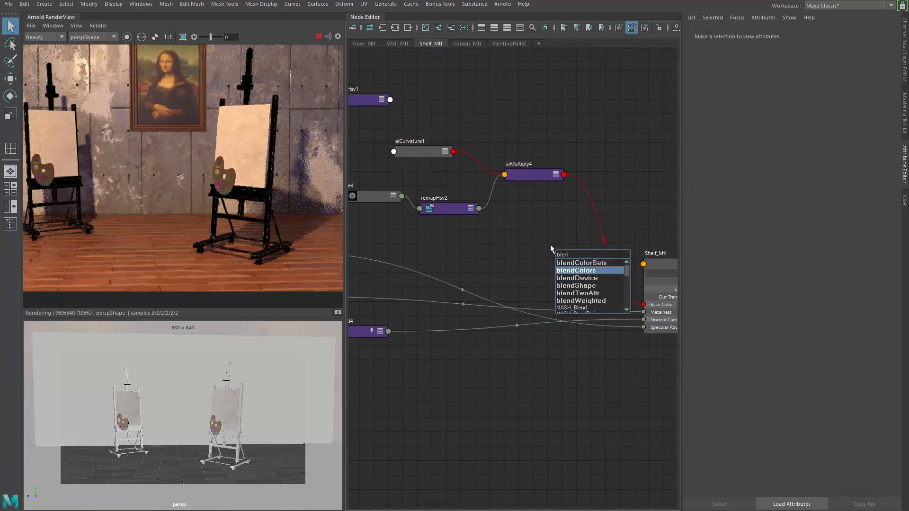
key(Return)
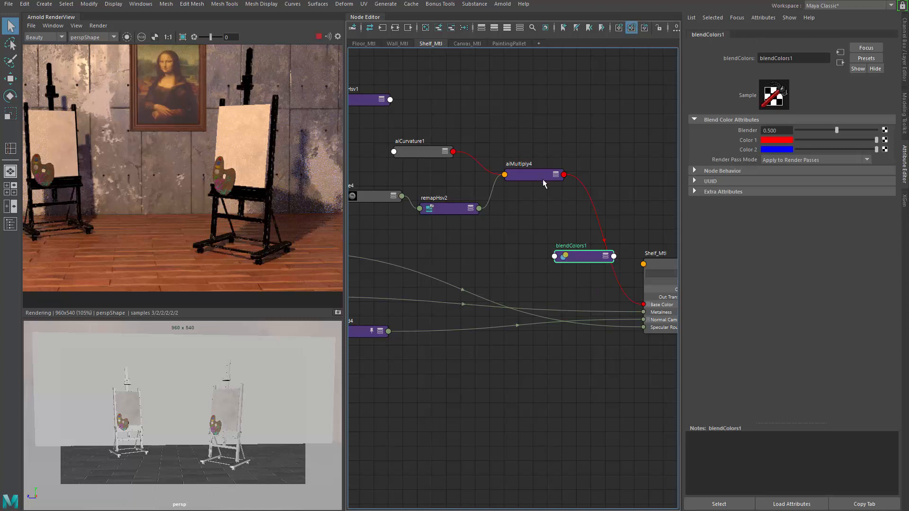
Connect aiMultiply's outColorR to the blender attribute of the blendColors node
middle_drag(533, 176, 585, 256)
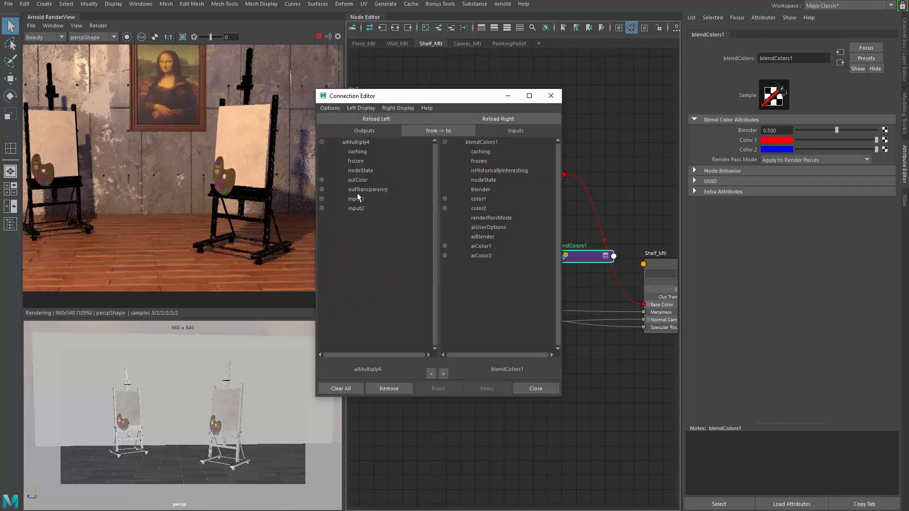
click(322, 180)
click(371, 190)
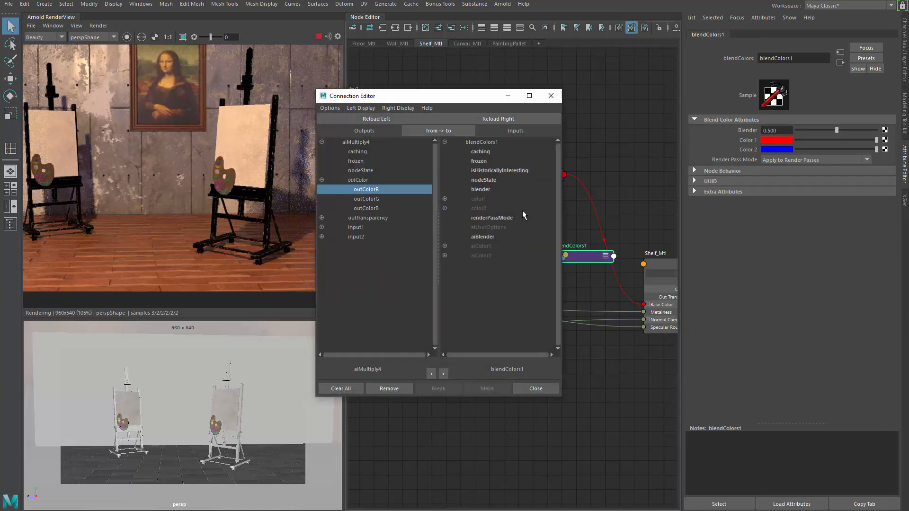
click(483, 190)
click(551, 96)
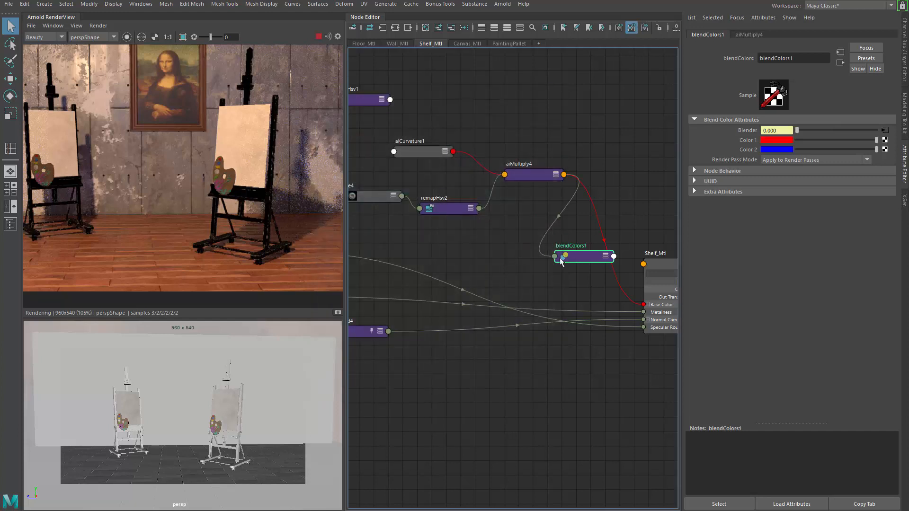
Move the original color texture's remapHsv node closer to blendColors and connect it to Color 1
alt+middle_drag(571, 260, 536, 268)
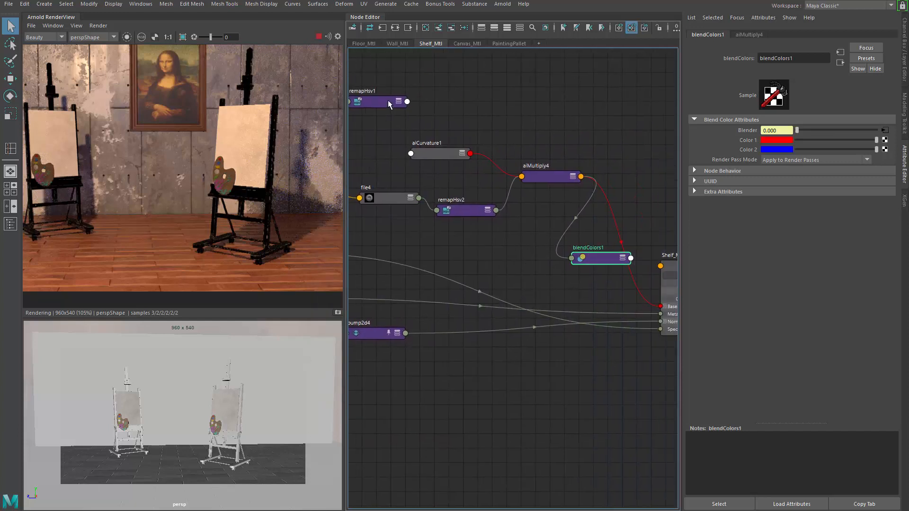
drag(530, 97, 548, 104)
click(602, 261)
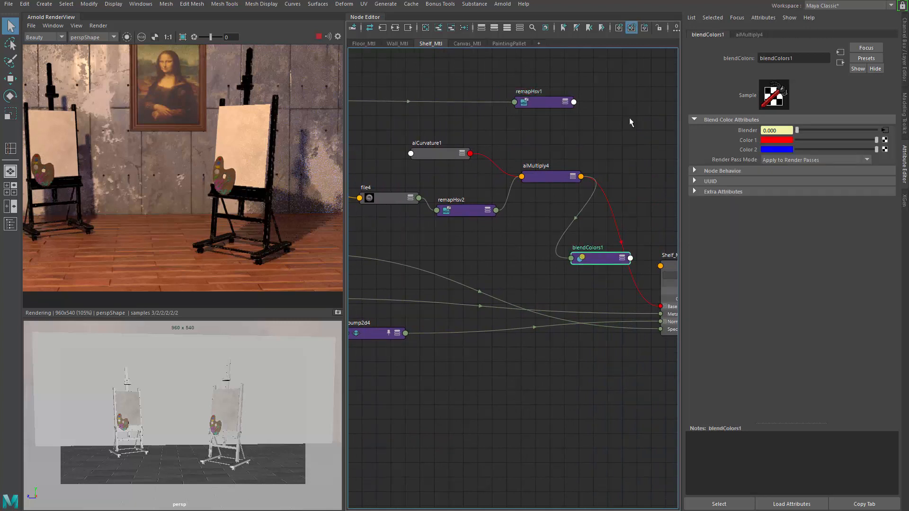
middle_drag(539, 104, 599, 258)
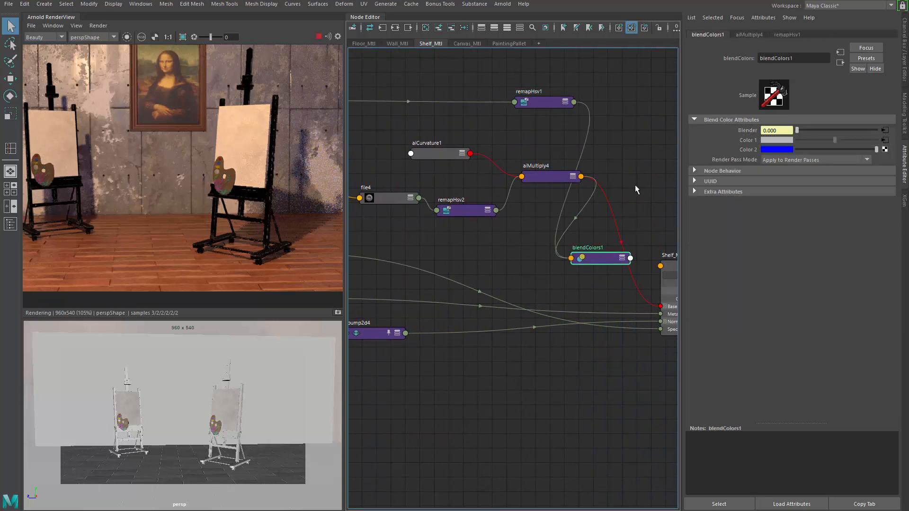
alt+middle_drag(636, 189, 568, 185)
Place blendColors just past remapHsv1 and aiMultiply and set its Color 2 to black
drag(525, 255, 573, 142)
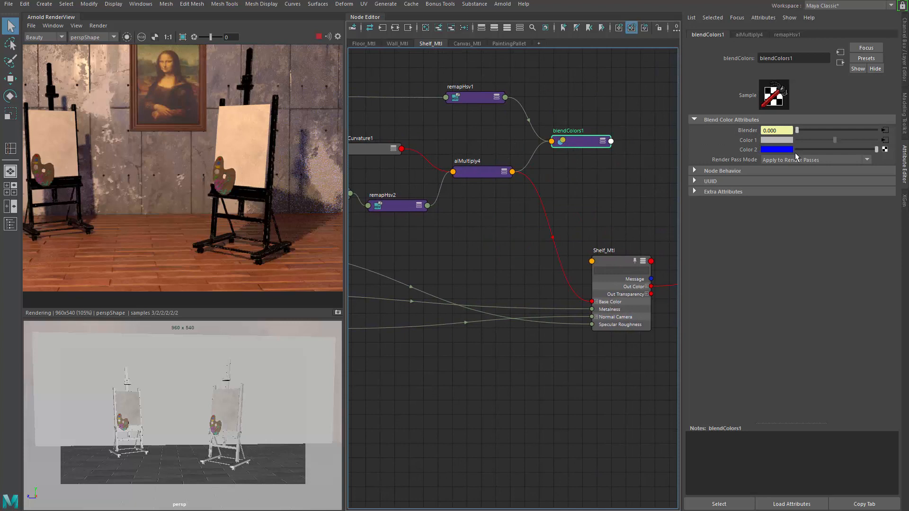
alt+middle_drag(568, 222, 540, 196)
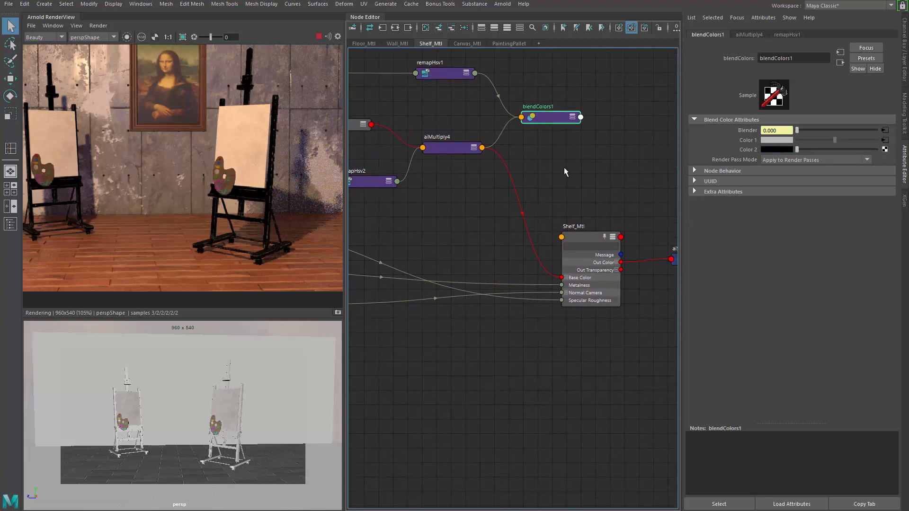
Connect the blendColors output to Shelf_Mtl's base Color and move the material and its shading group farther along the graph
click(587, 239)
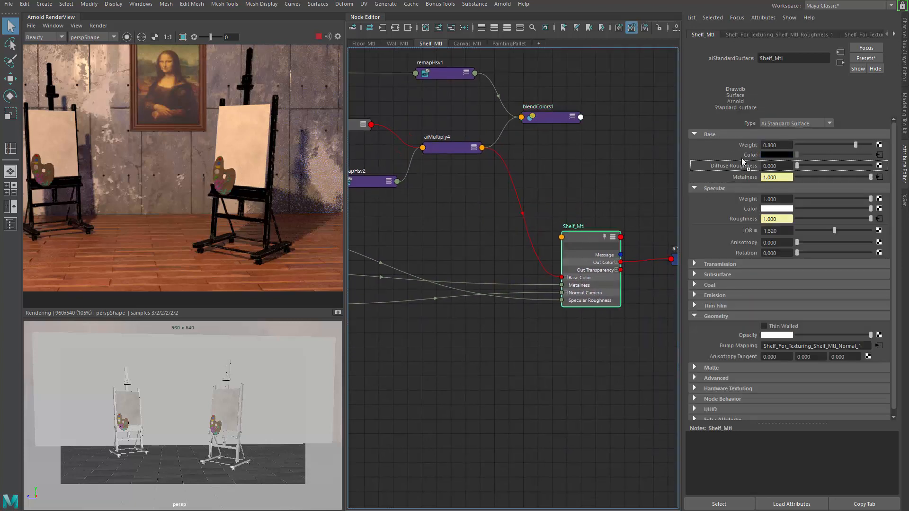
alt+middle_drag(620, 208, 511, 193)
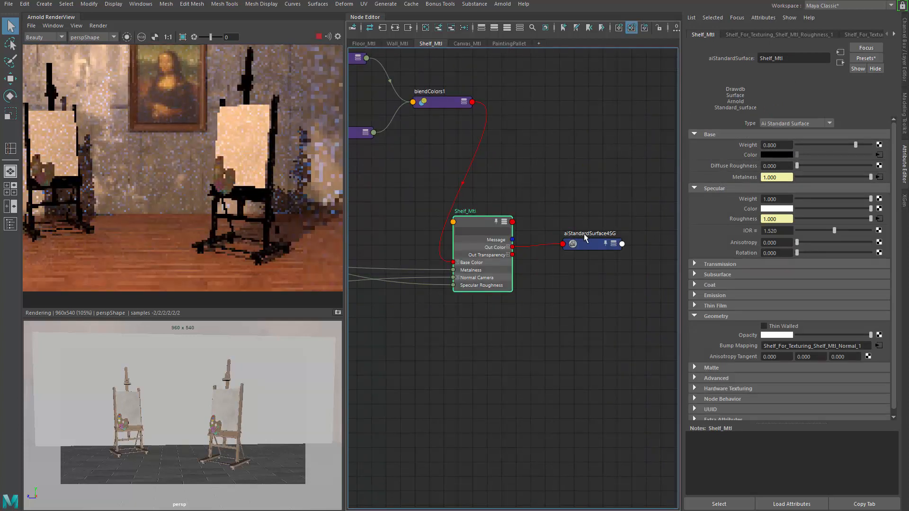
drag(593, 243, 639, 250)
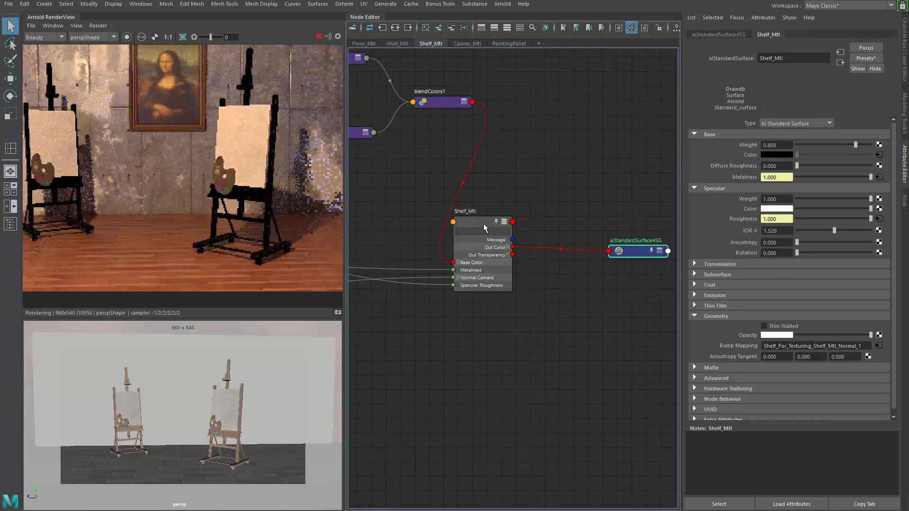
drag(485, 227, 542, 228)
Inspect the blended easel material up close in the render and expand the blendColors node to show all its attributes
scroll(303, 140, up, 1)
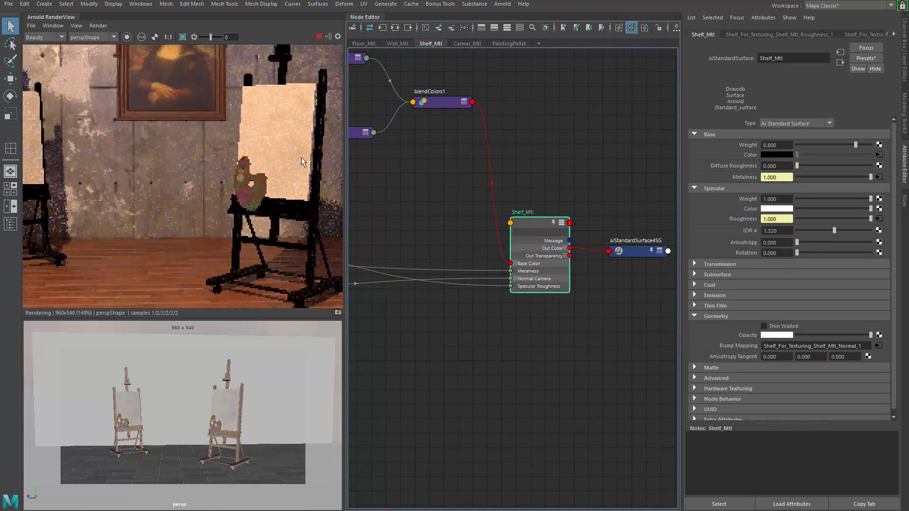
scroll(301, 157, up, 1)
alt+middle_drag(469, 184, 565, 209)
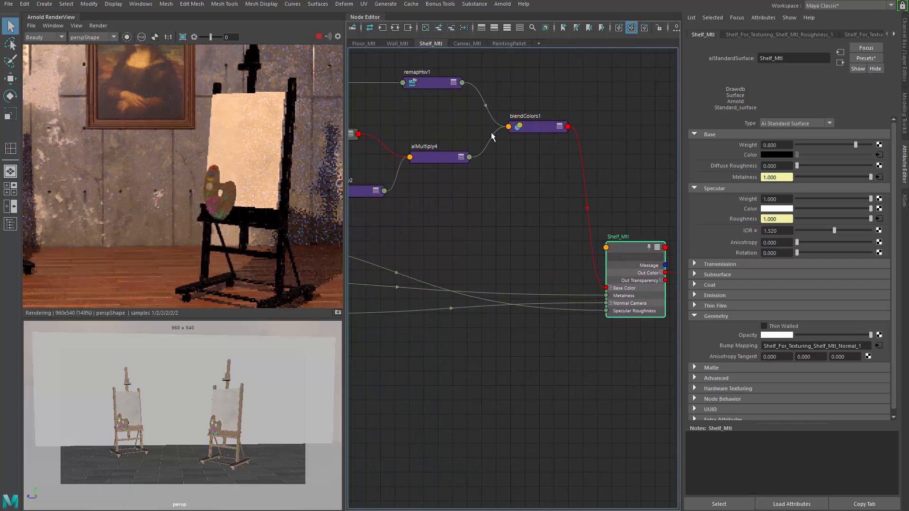
click(526, 127)
key(3)
drag(530, 146, 536, 124)
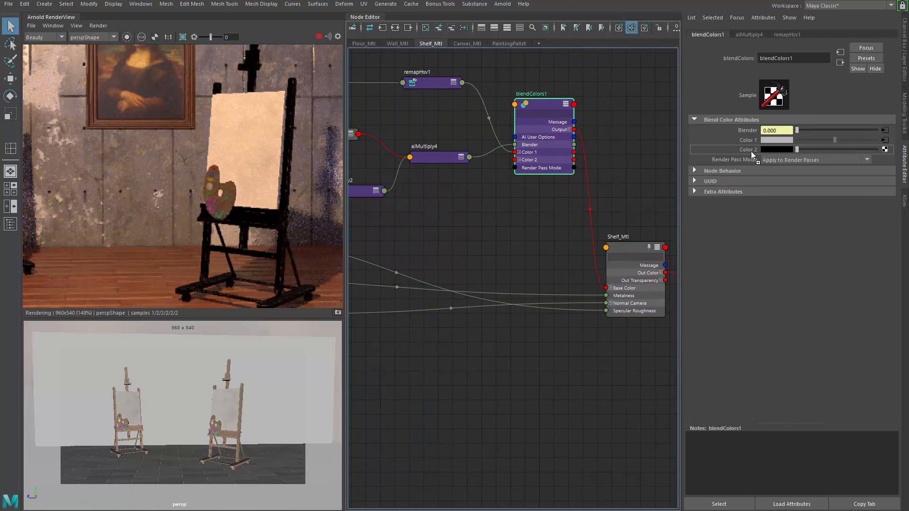
middle_drag(751, 152, 751, 150)
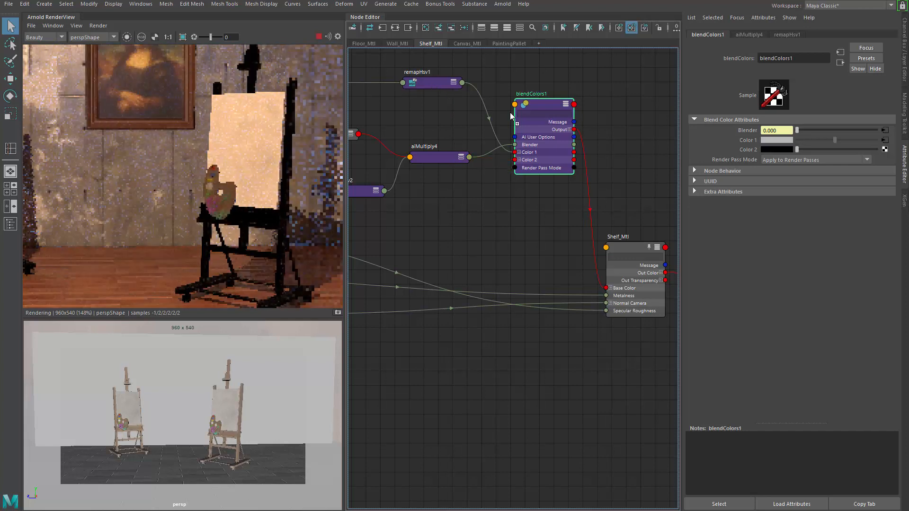
Move the remapHsv1 connection on blendColors1 from Color 1 to Color 2 and break Color 1's connection
middle_drag(739, 148, 740, 149)
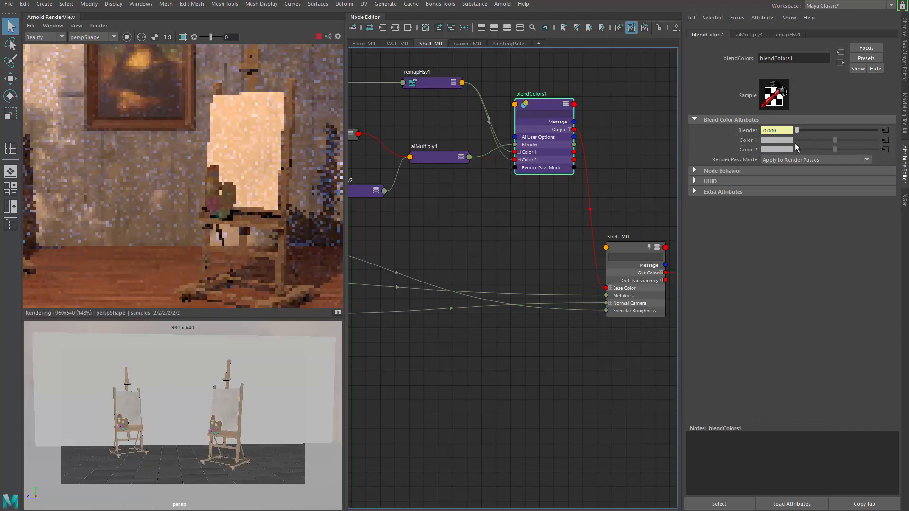
right_click(746, 140)
click(778, 164)
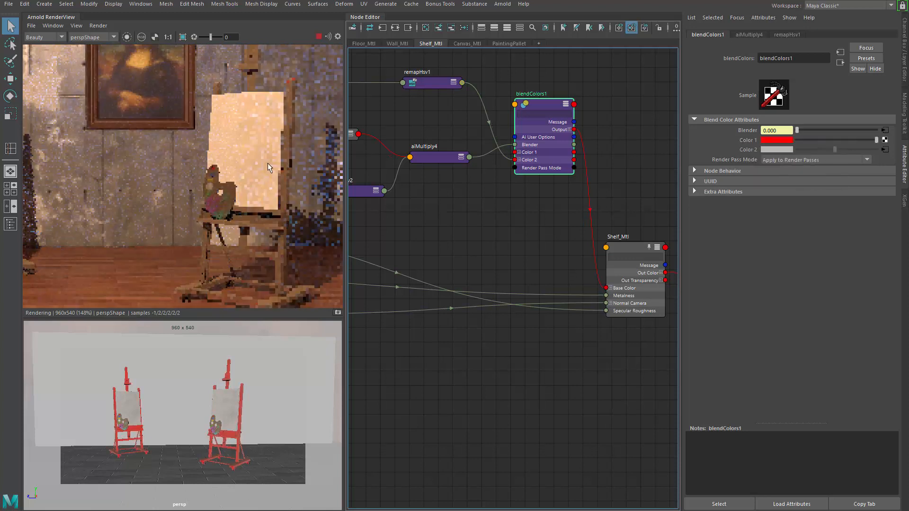
Limit the render to a crop region around the front easel
scroll(237, 135, down, 2)
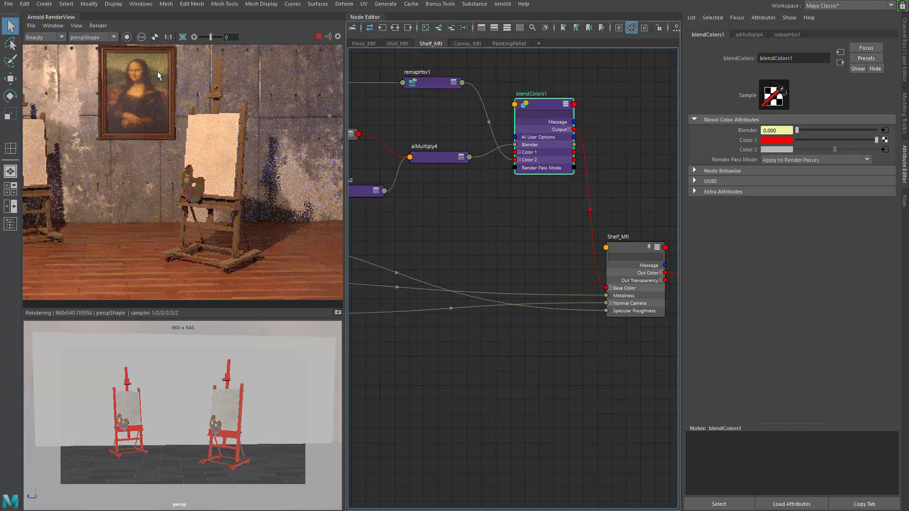
ctrl+drag(157, 74, 291, 247)
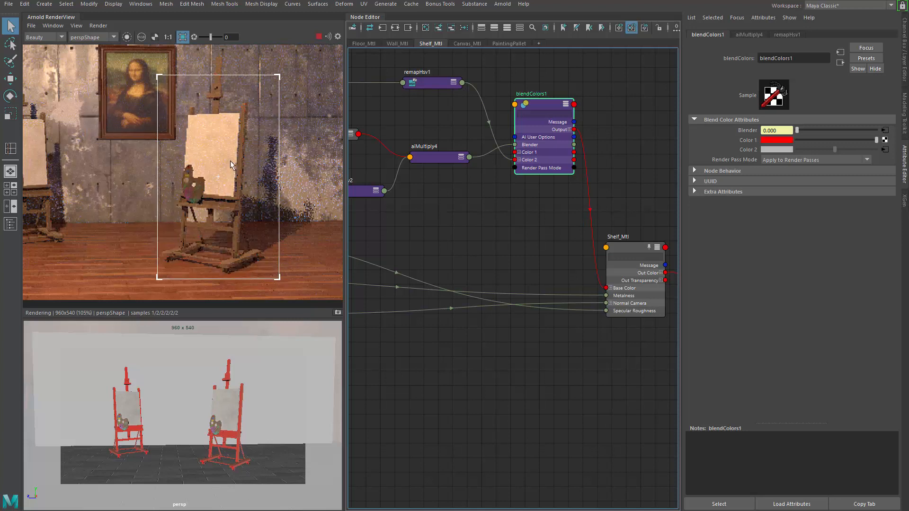
scroll(251, 151, up, 2)
Examine the blended color along the easel's posts, top clamp, canvas ledge and legs in the render
middle_drag(272, 143, 237, 121)
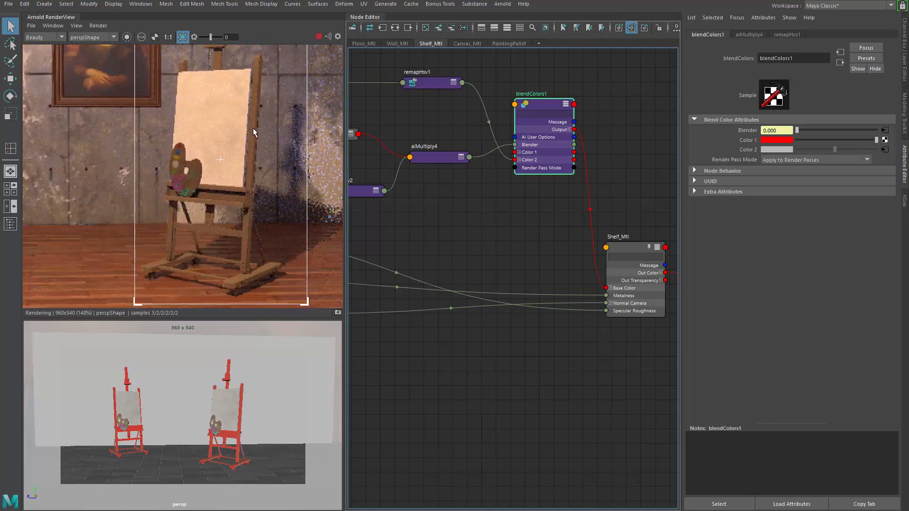
scroll(274, 211, up, 2)
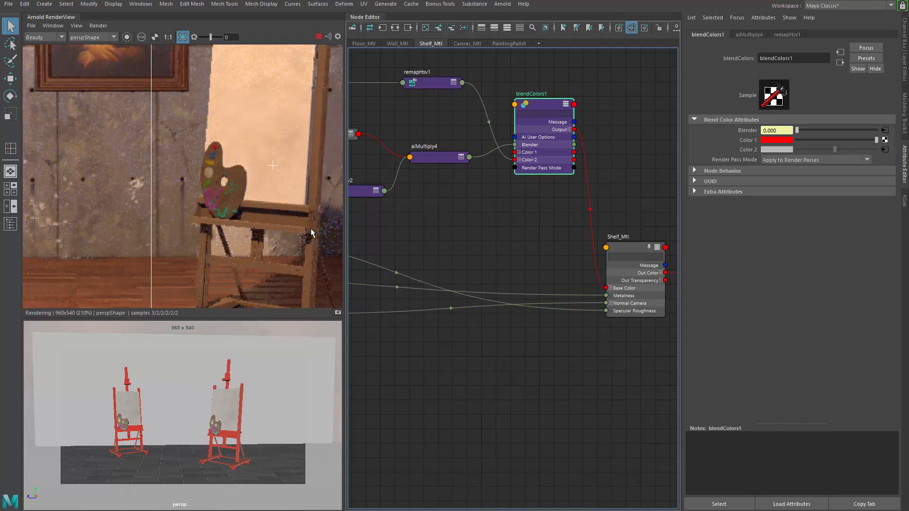
middle_drag(320, 132, 291, 218)
scroll(304, 175, up, 2)
middle_drag(303, 174, 128, 211)
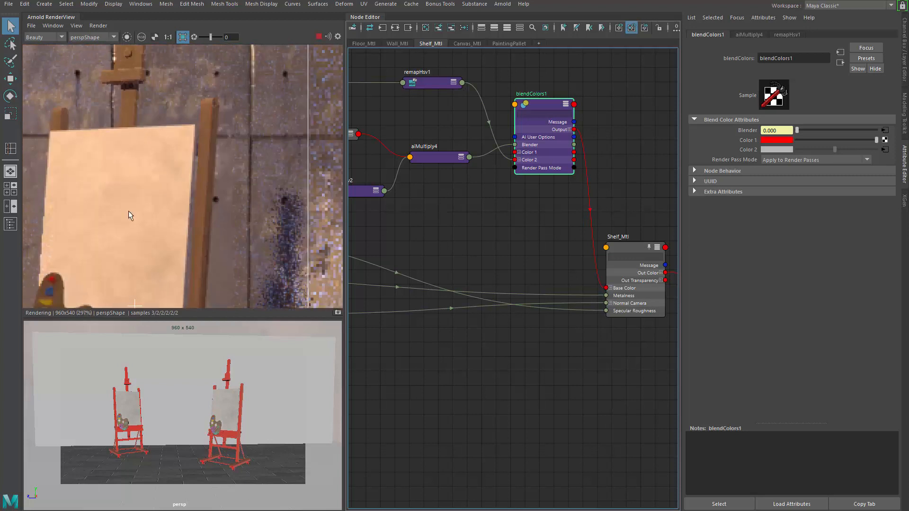
middle_drag(189, 179, 219, 262)
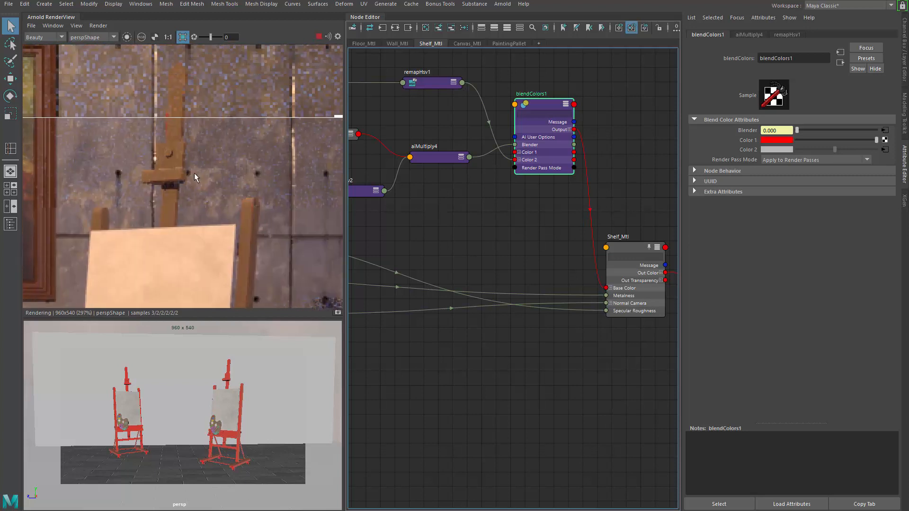
middle_drag(201, 231, 192, 118)
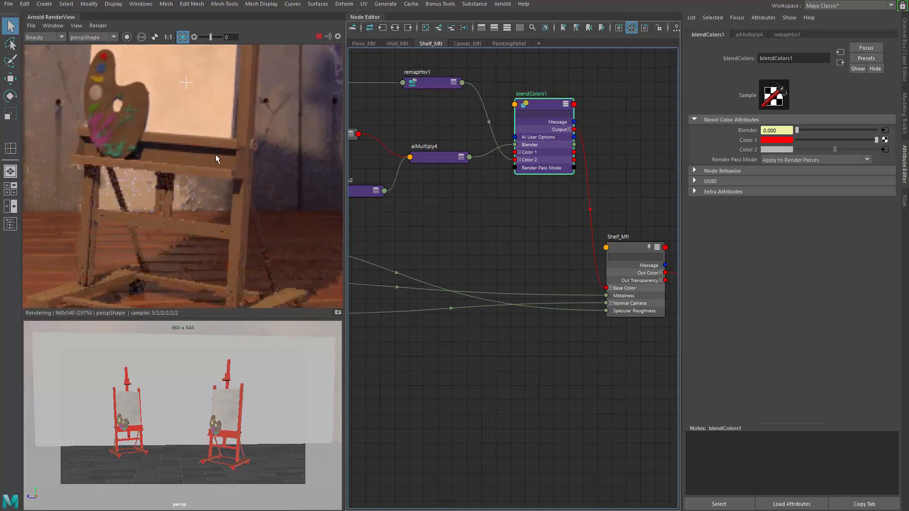
scroll(210, 167, down, 2)
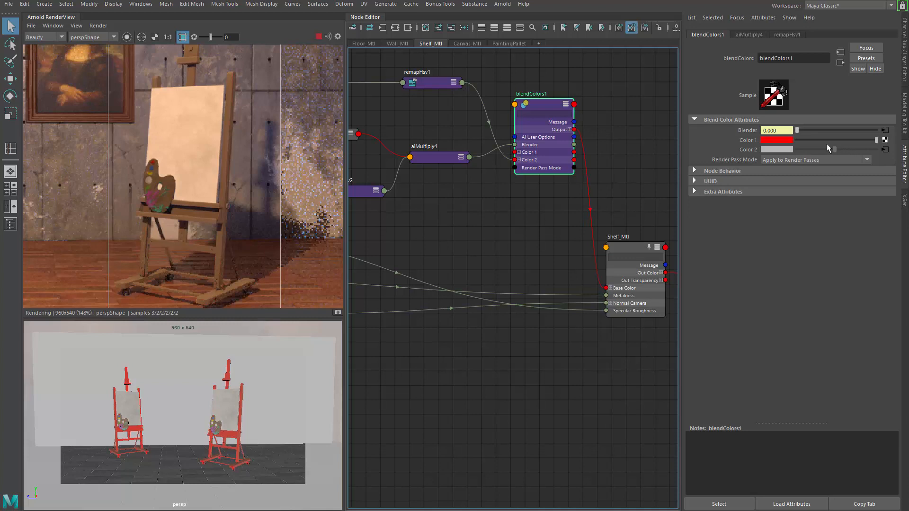
Set blendColors1's Color 1 to a very pale pink (R 1.000, G 0.831, B 0.831)
click(787, 141)
drag(352, 254, 354, 276)
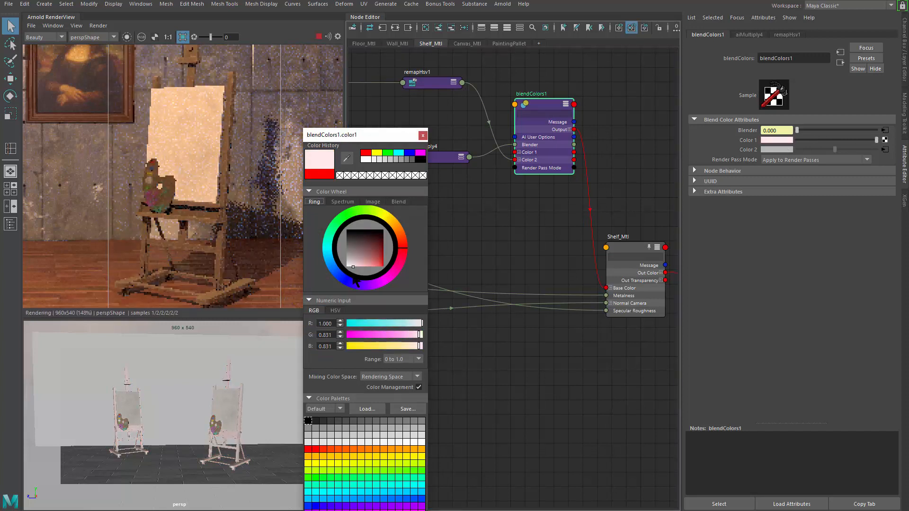
Set aiCurvature1's Radius to 2.470
alt+middle_drag(407, 303, 534, 332)
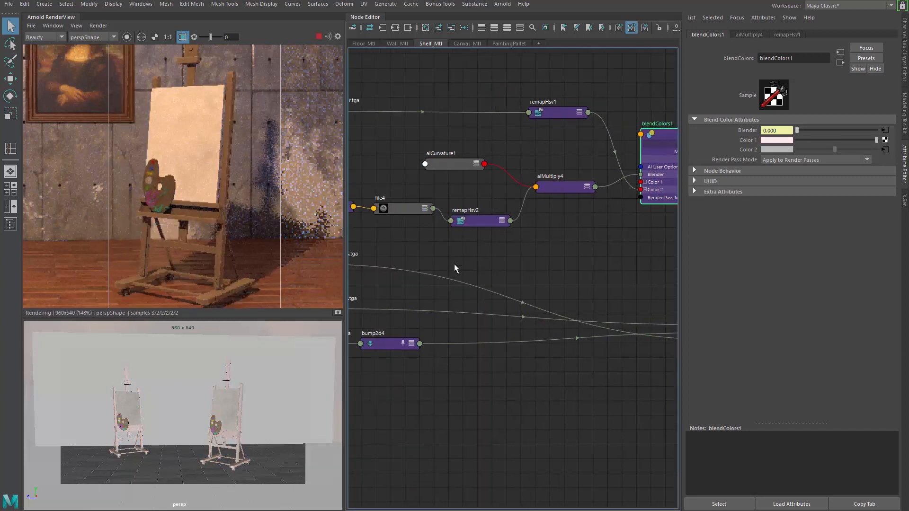
mouse_move(372, 232)
alt+middle_down()
mouse_move(491, 258)
mouse_move(466, 257)
alt+middle_up()
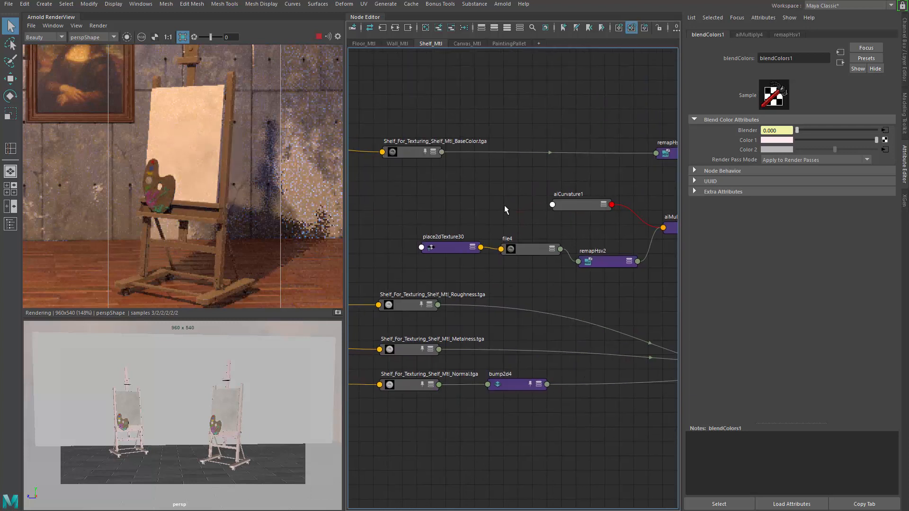
alt+middle_drag(504, 205, 472, 204)
alt+middle_drag(549, 214, 531, 210)
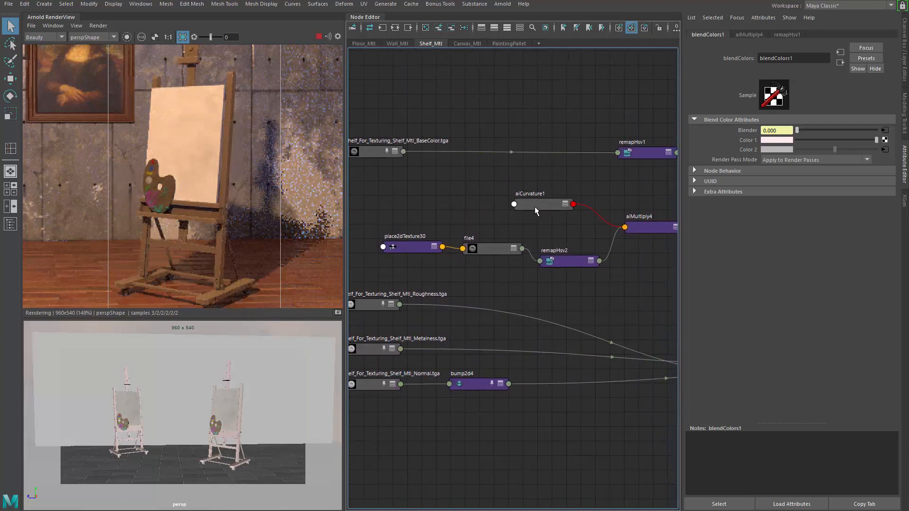
click(535, 207)
drag(801, 155, 835, 158)
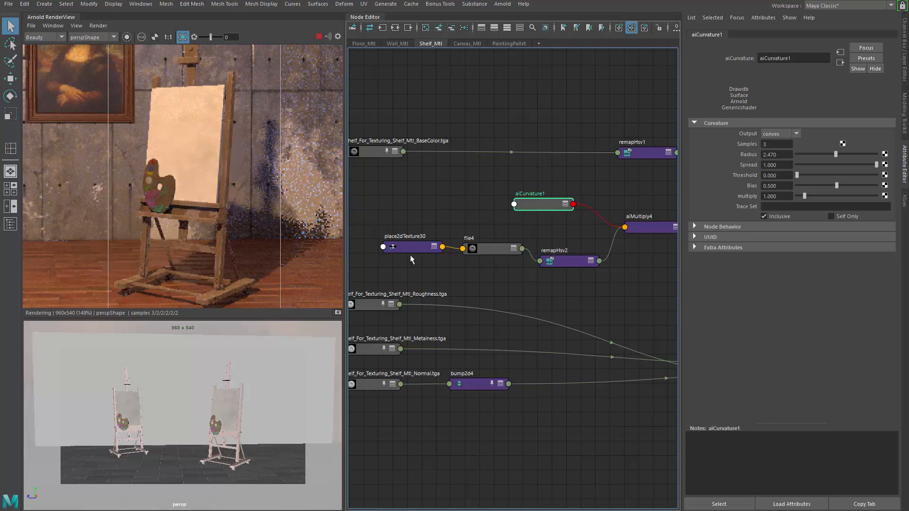
Review the grunge file node's attributes and preview the aiCurvature1 node with isolated shading in the render
click(490, 248)
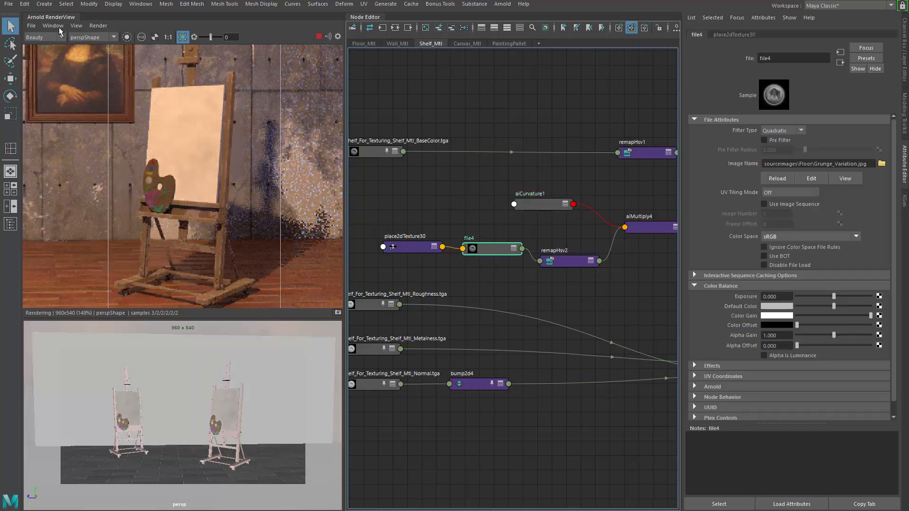
click(540, 204)
click(126, 37)
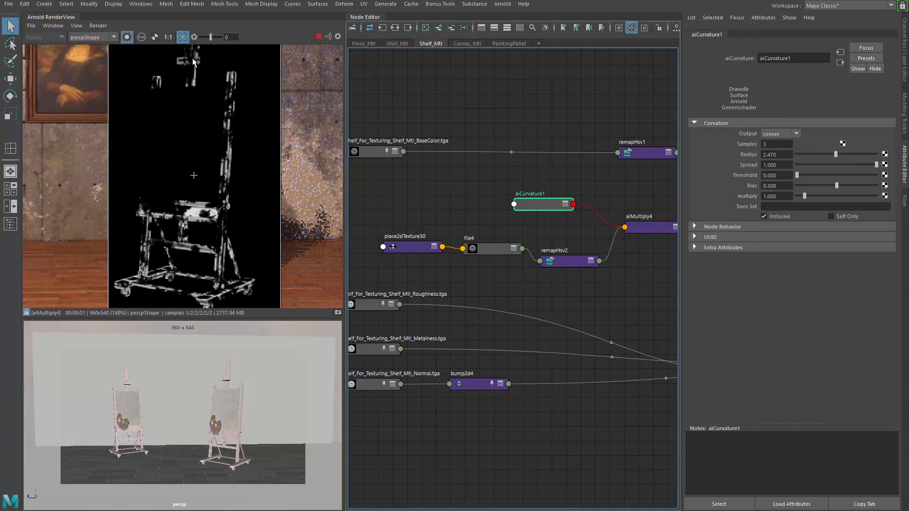
click(126, 37)
Check the isolated shading preview in the render with aiMultiply4 selected and again with blendColors1 selected
alt+middle_drag(617, 203, 550, 195)
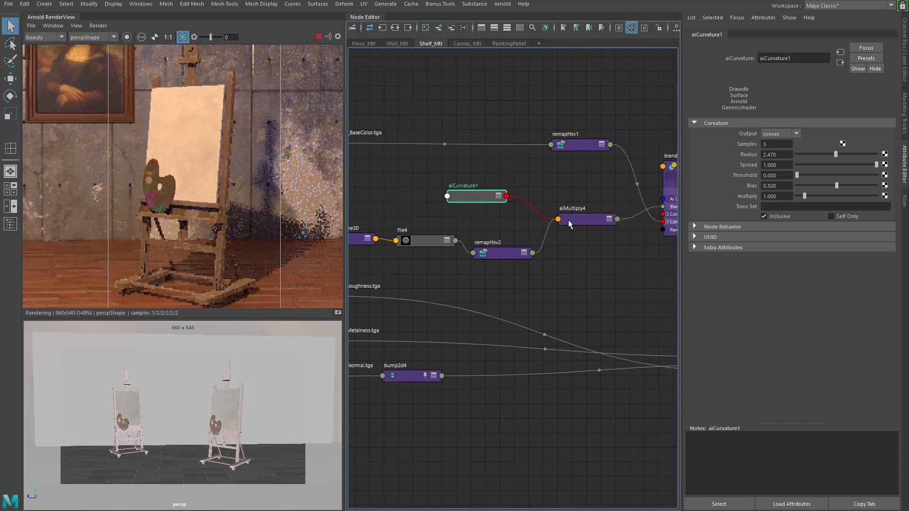
click(569, 225)
click(127, 38)
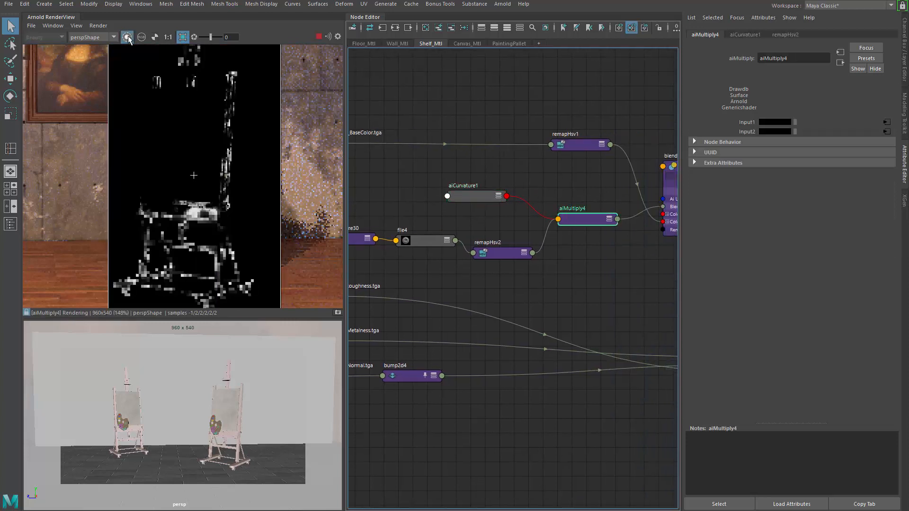
click(127, 37)
alt+middle_drag(607, 294, 472, 308)
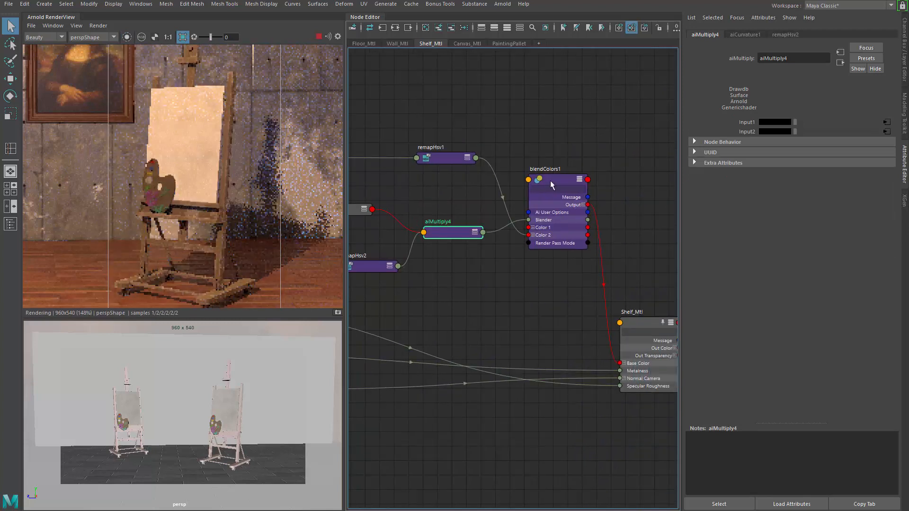
click(552, 184)
click(127, 37)
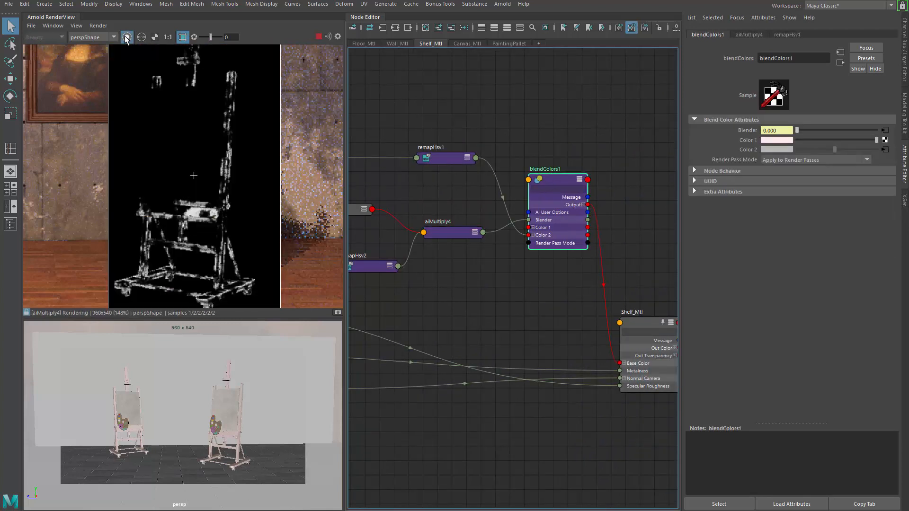
click(127, 37)
Check aiMultiply4's expanded connections, collapse the node again and move it up closer to remapHsv1
alt+middle_drag(497, 275, 511, 233)
click(516, 196)
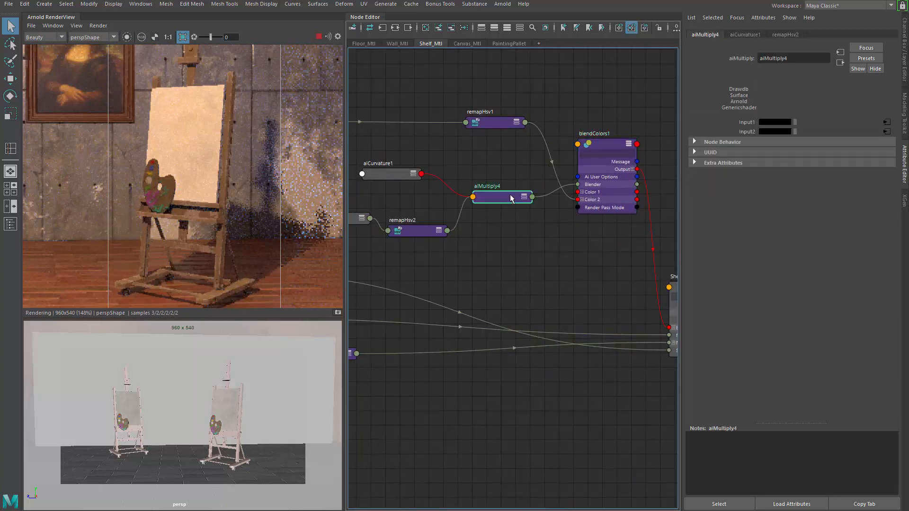
key(3)
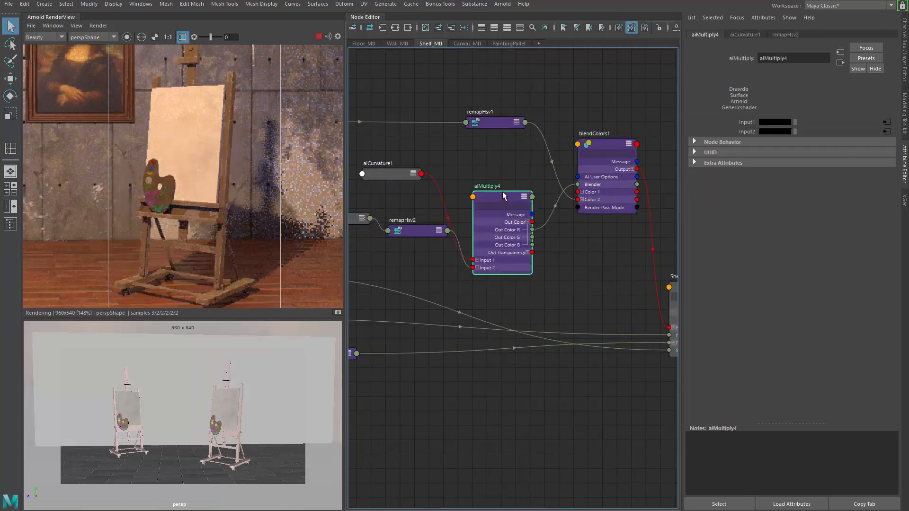
key(1)
drag(504, 196, 508, 166)
Set blendColors1's Color 1 to a light warm yellow (R 1.000, G 0.742, B 0.364)
alt+middle_drag(537, 235, 451, 244)
click(512, 153)
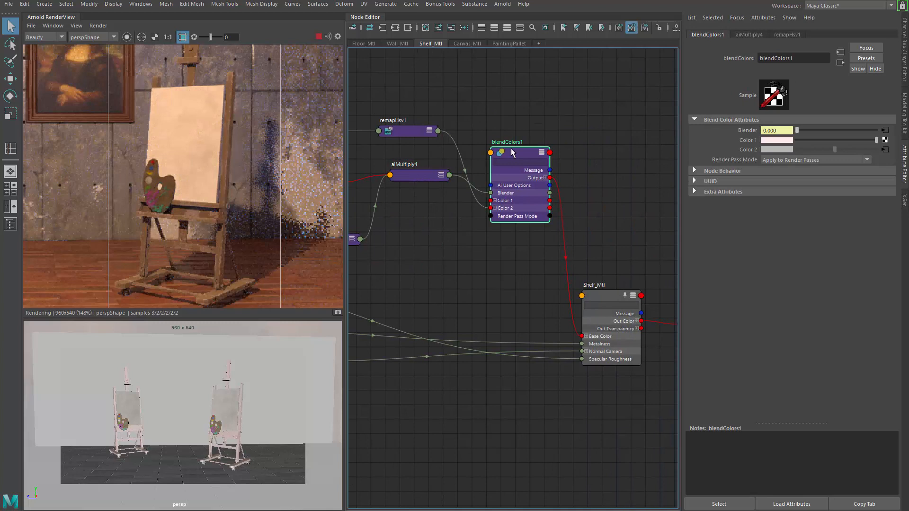
click(775, 141)
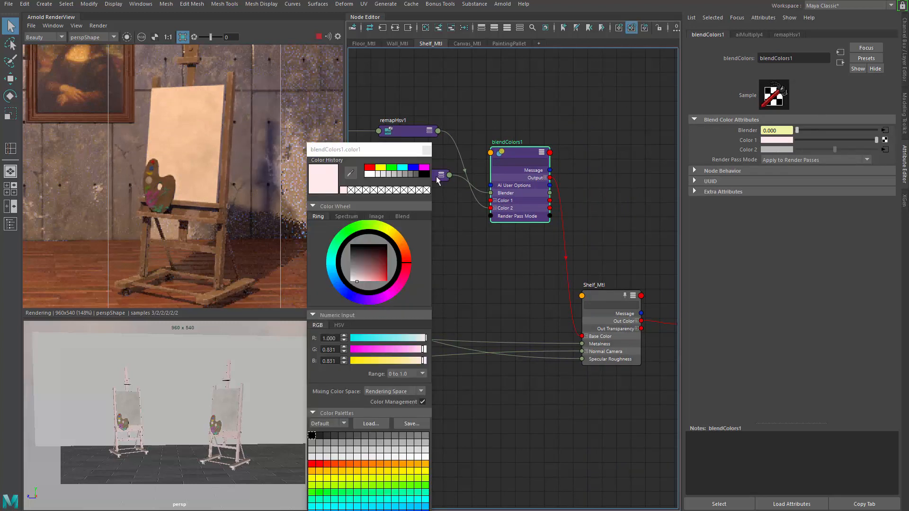
drag(357, 281, 400, 289)
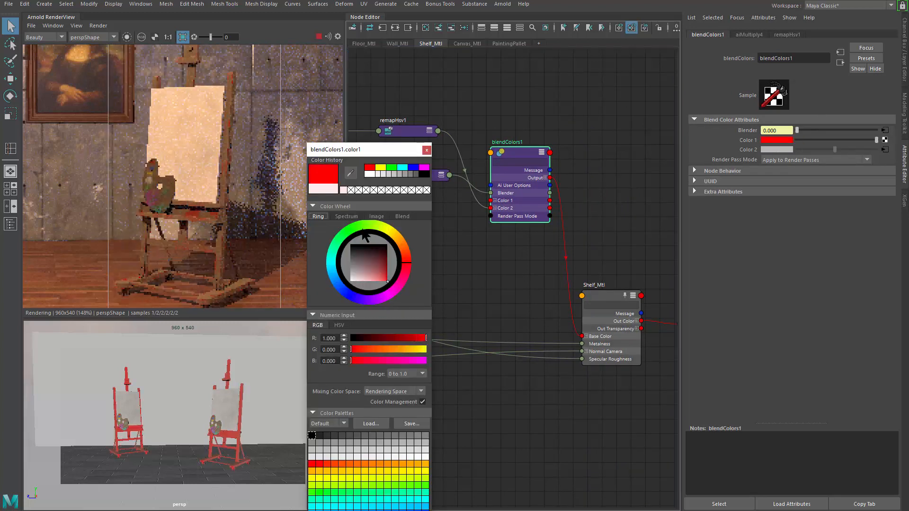
drag(358, 151, 546, 54)
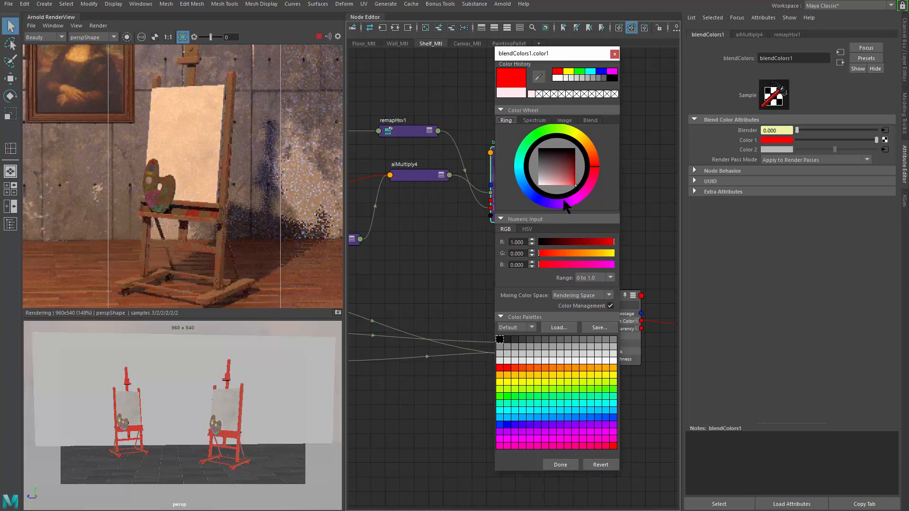
drag(588, 176, 589, 144)
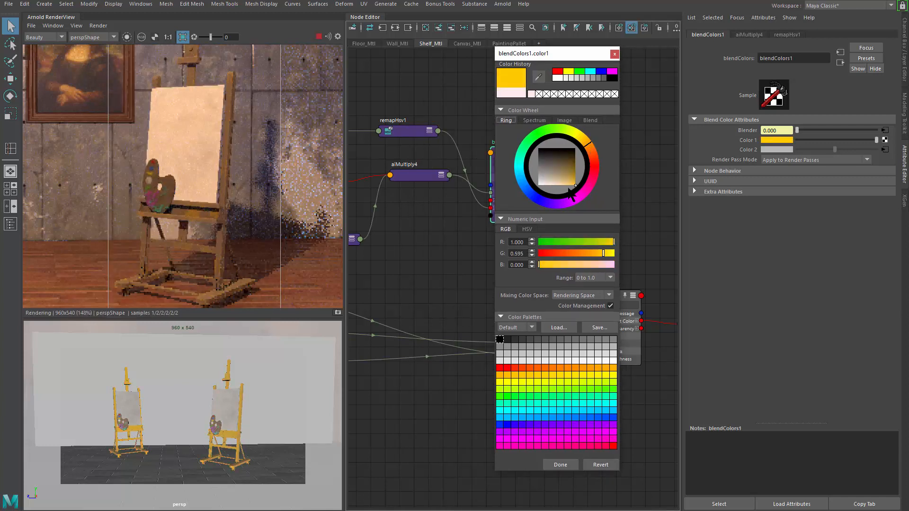
mouse_move(574, 185)
mouse_down()
mouse_move(562, 181)
mouse_move(562, 189)
mouse_up()
click(560, 465)
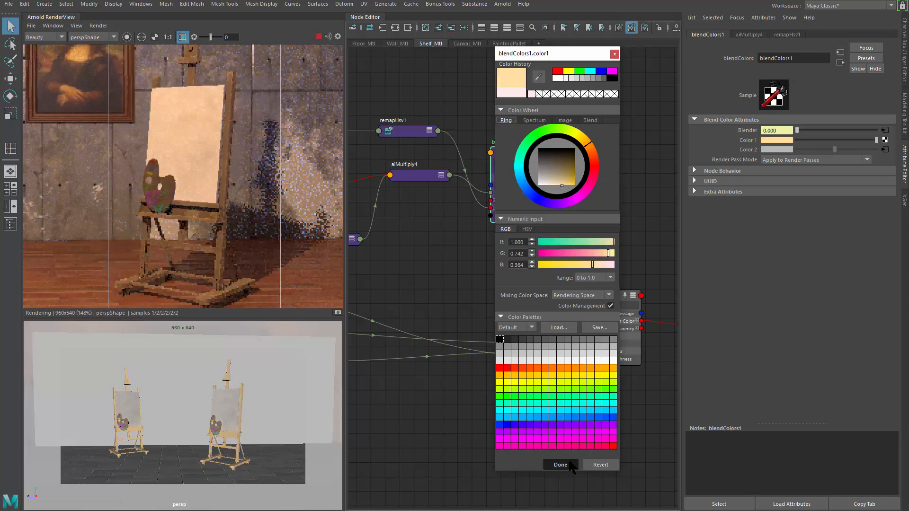
Compare the two easels in the render and remove the crop region so the full frame renders
scroll(65, 208, down, 2)
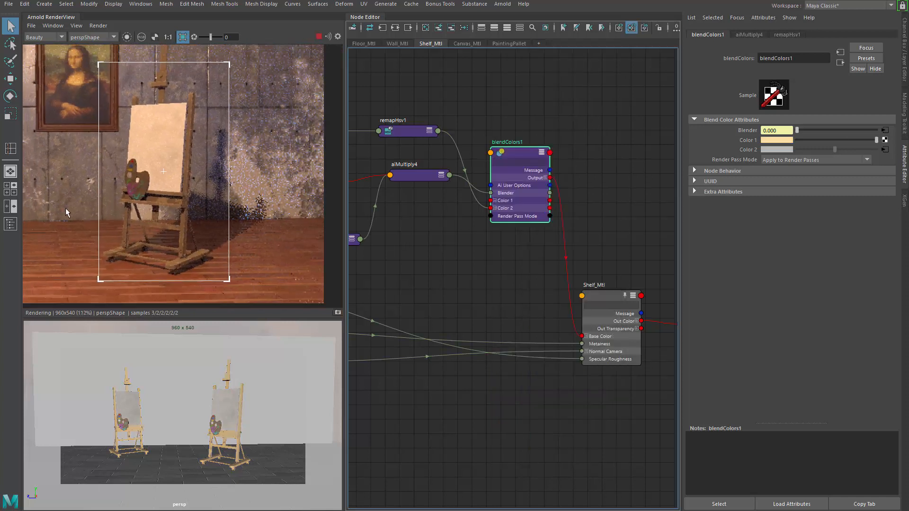
middle_drag(65, 208, 258, 214)
middle_drag(201, 201, 172, 150)
scroll(86, 165, down, 2)
middle_drag(230, 159, 223, 150)
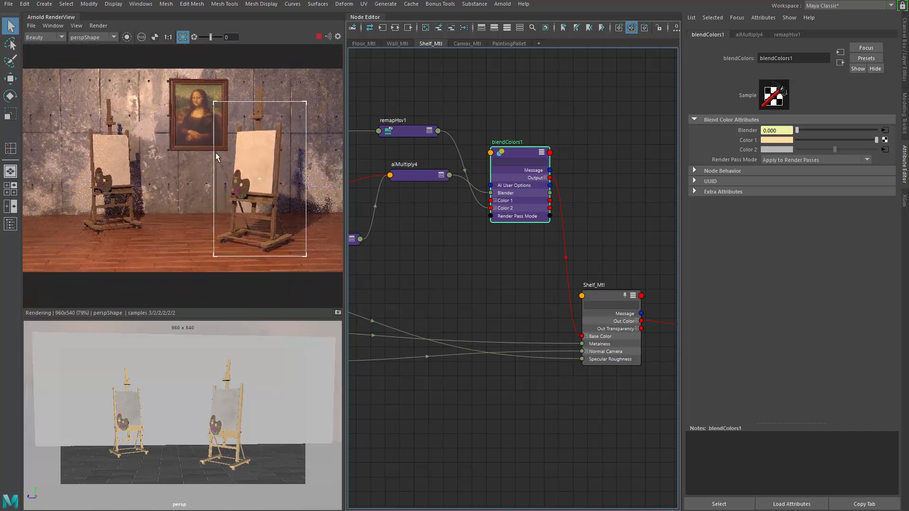
scroll(232, 215, down, 2)
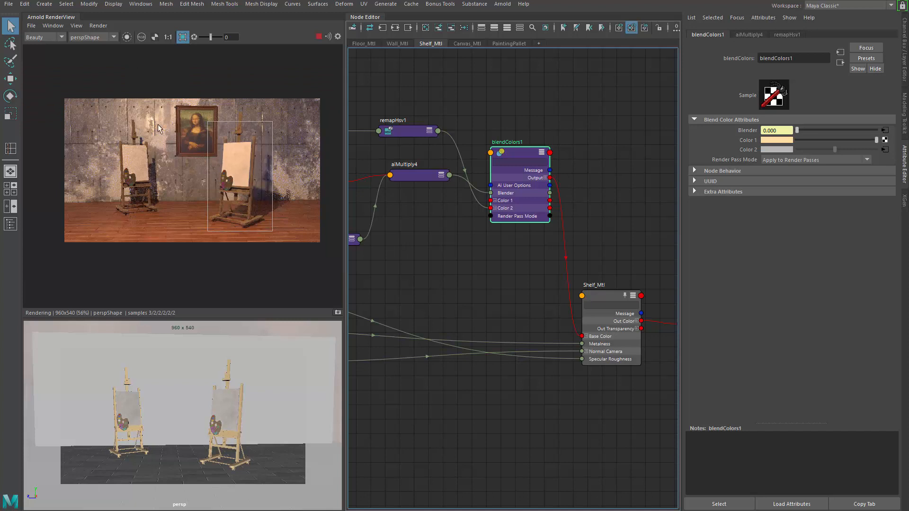
click(179, 168)
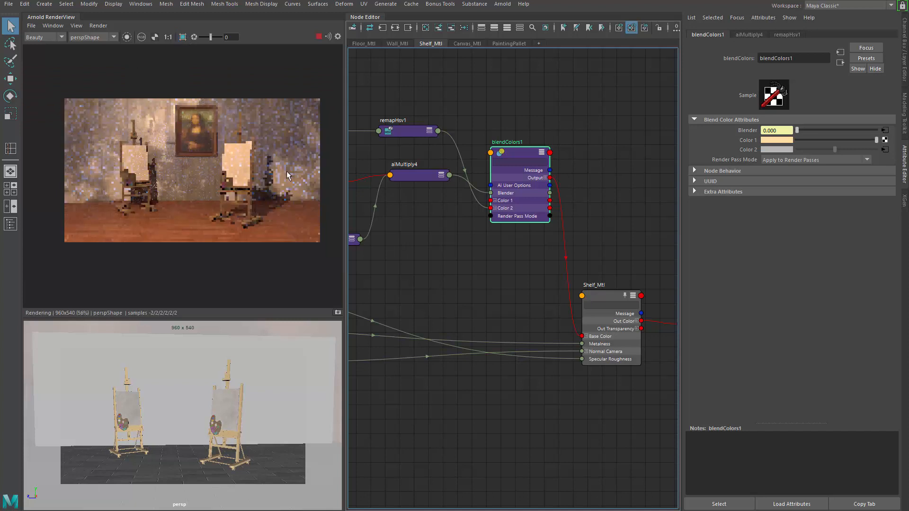
scroll(239, 138, up, 2)
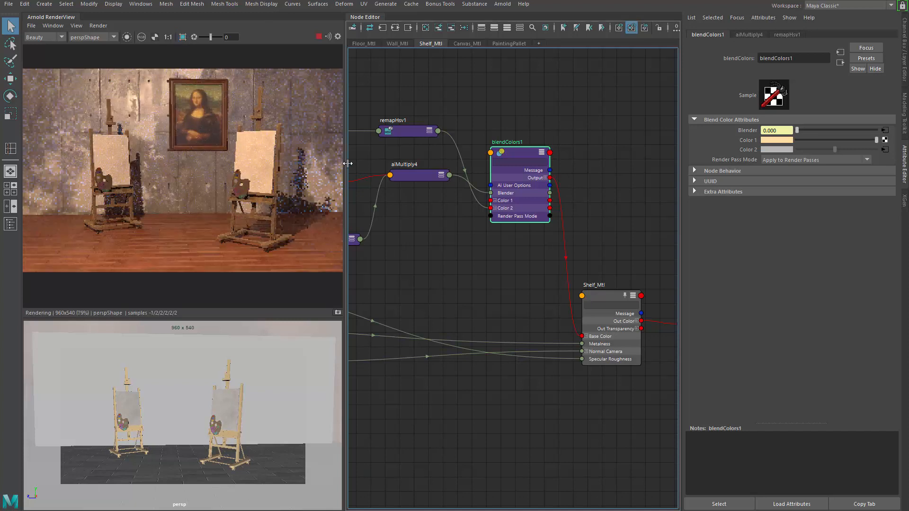
Enlarge the render view in width and height and center the full scene in it
drag(349, 218, 414, 215)
drag(240, 312, 240, 371)
alt+middle_drag(245, 206, 226, 209)
alt+right_drag(215, 210, 246, 226)
mouse_move(246, 227)
alt+middle_down()
mouse_move(275, 223)
mouse_move(241, 219)
alt+middle_up()
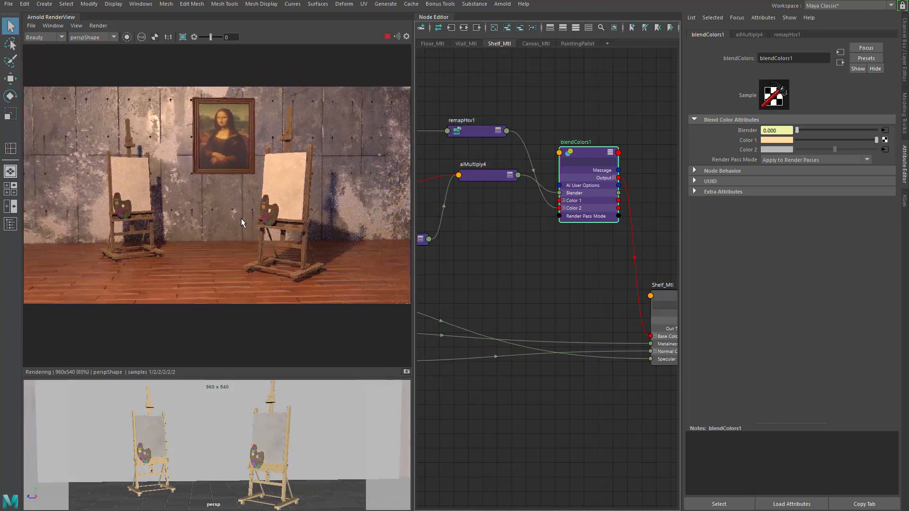
alt+right_drag(241, 218, 235, 218)
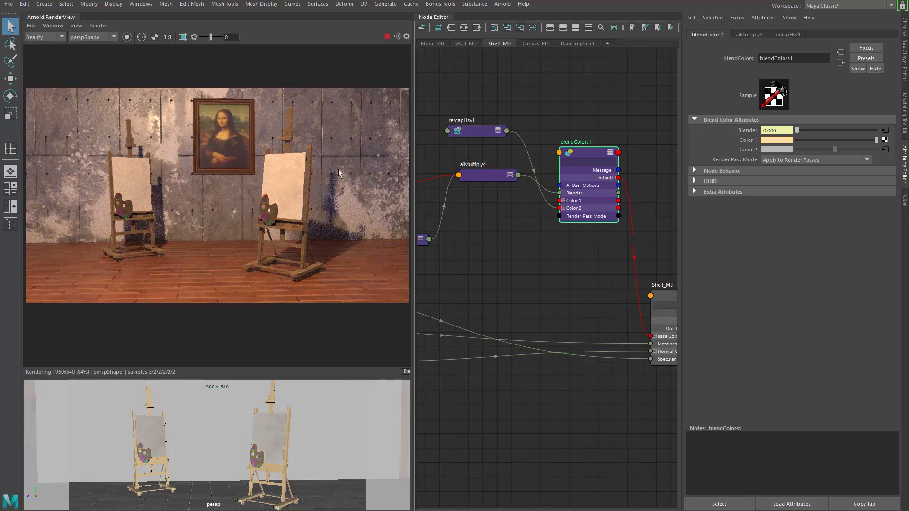
scroll(243, 194, up, 1)
scroll(241, 195, down, 1)
scroll(288, 147, up, 1)
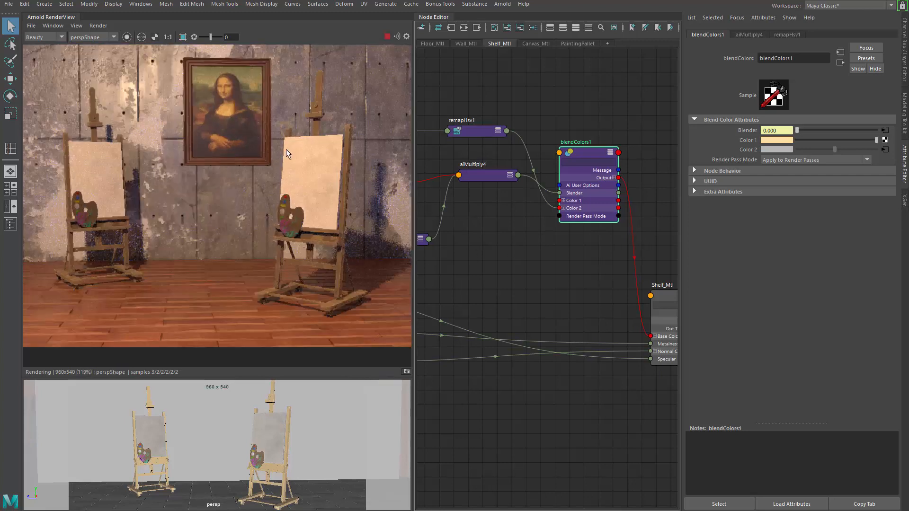
scroll(223, 188, down, 1)
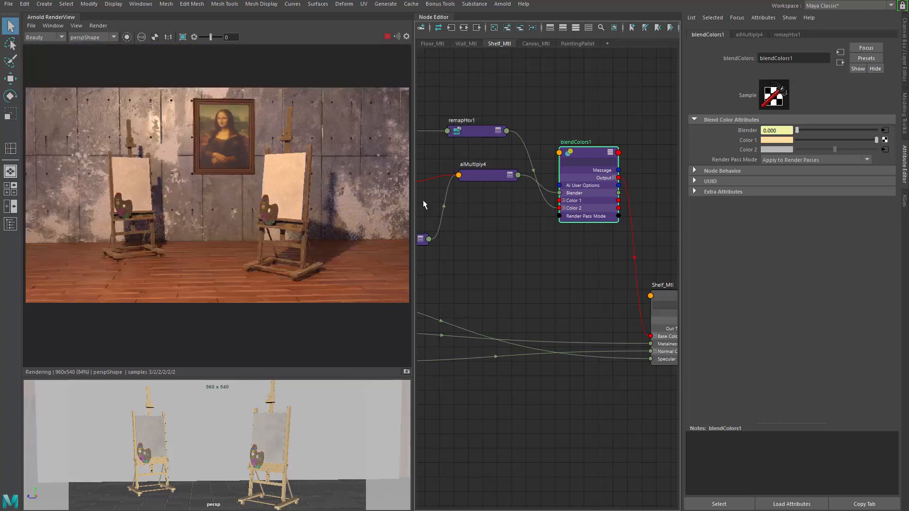
Collapse blendColors1 to its compact view and reposition it and aiMultiply4 slightly lower in the Shelf_Mtl graph
scroll(507, 218, down, 5)
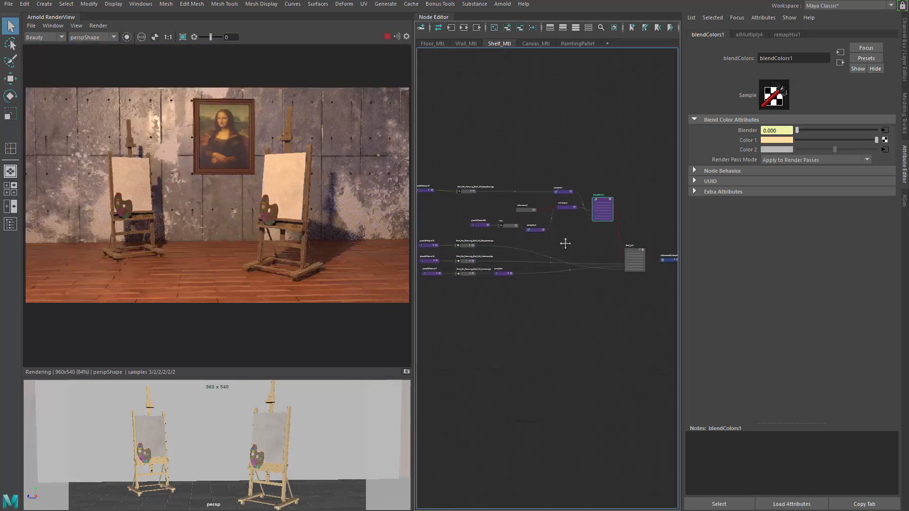
scroll(525, 231, up, 2)
key(1)
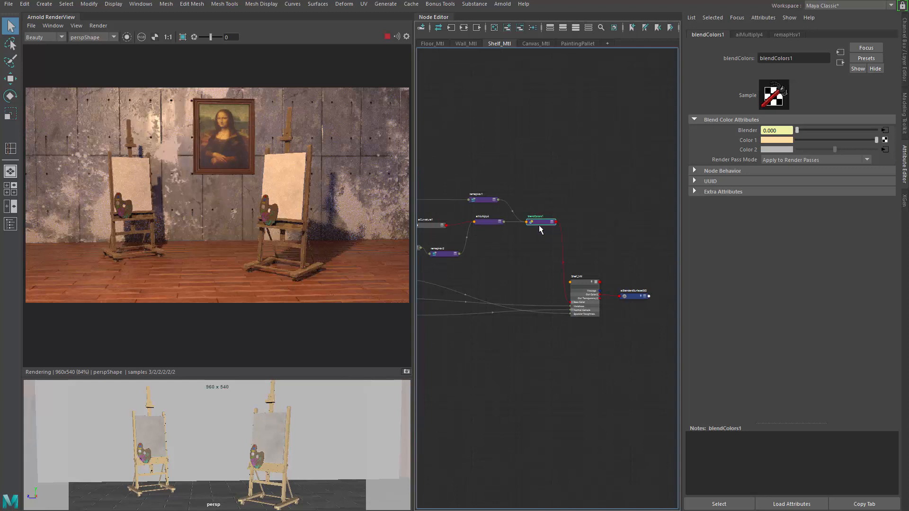
scroll(501, 234, up, 3)
click(513, 239)
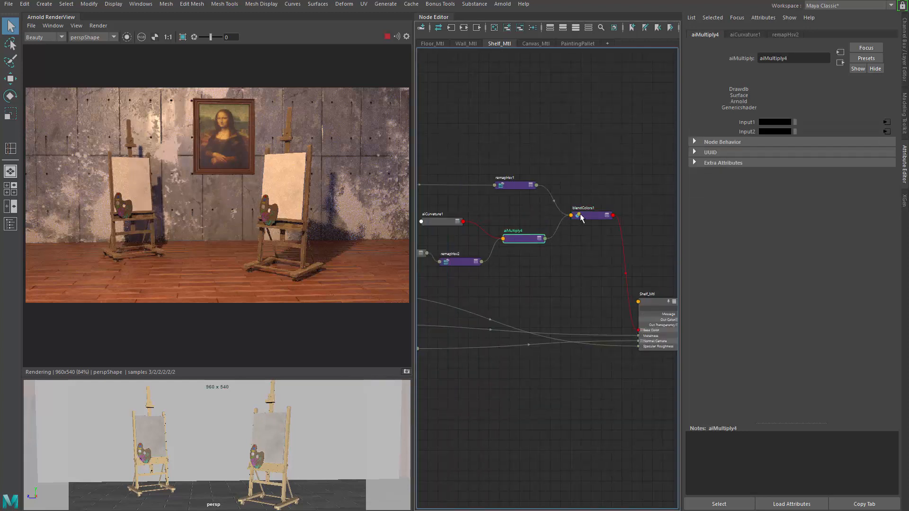
drag(580, 214, 583, 235)
alt+middle_drag(584, 234, 560, 225)
drag(498, 228, 495, 237)
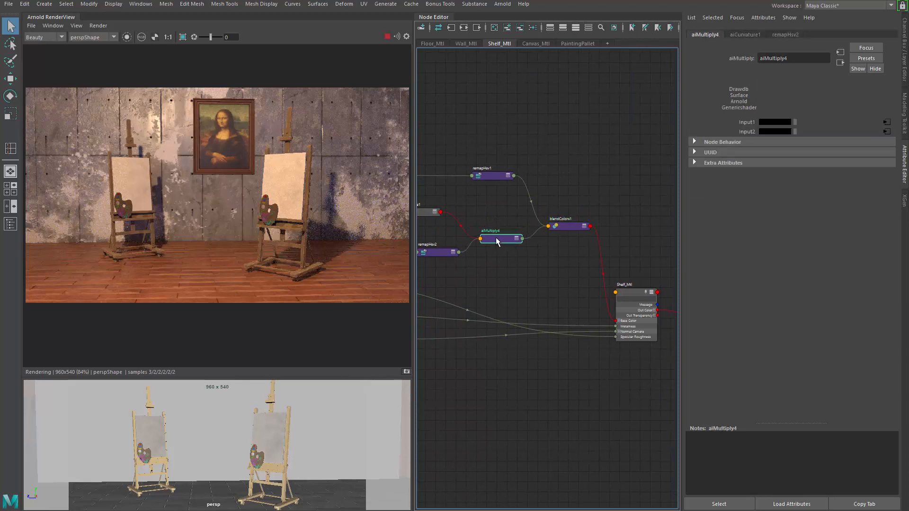
Collapse the Shelf_Mtl shader node to its compact view and nudge it slightly lower
alt+middle_drag(598, 275, 475, 247)
drag(517, 266, 521, 275)
key(1)
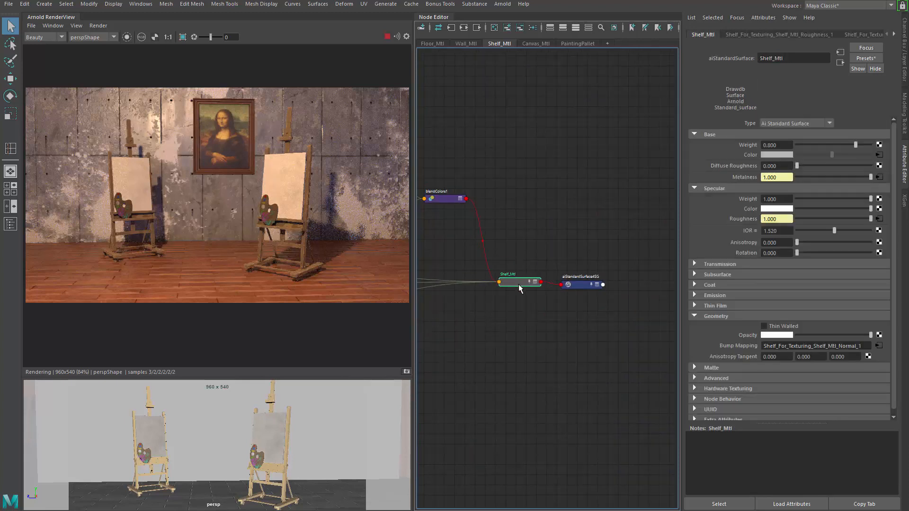
alt+middle_drag(496, 264, 555, 270)
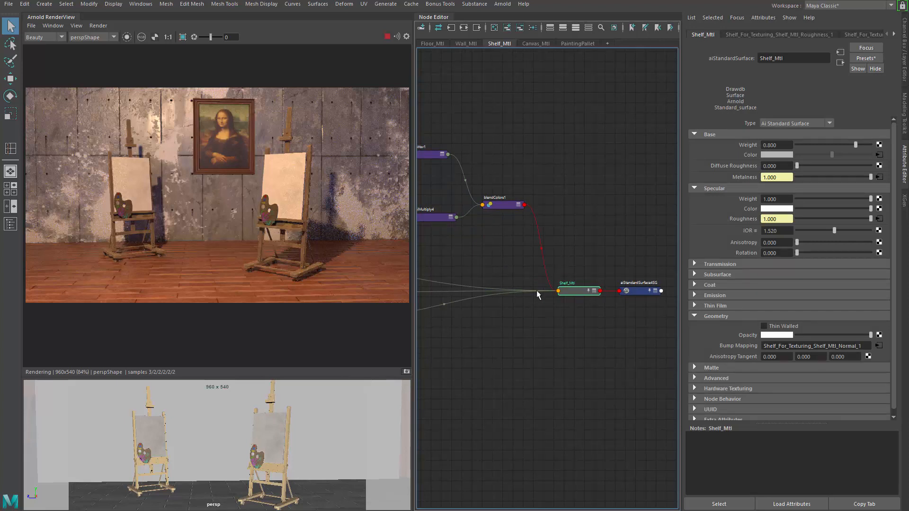
alt+right_drag(536, 291, 567, 176)
alt+middle_drag(567, 170, 566, 143)
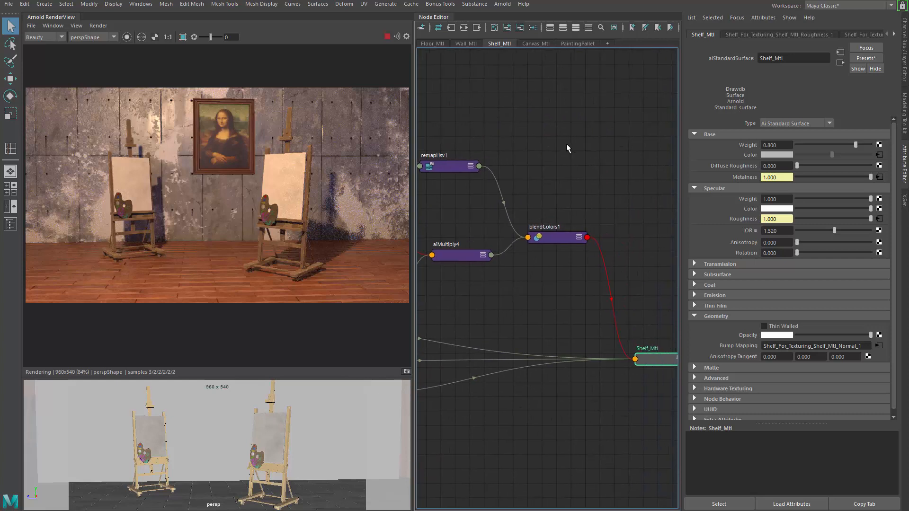
key(Tab)
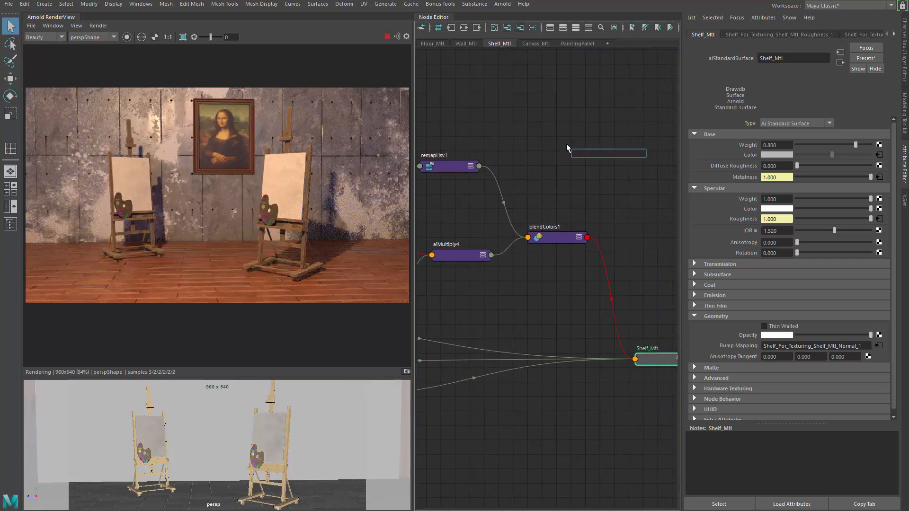
text(samp)
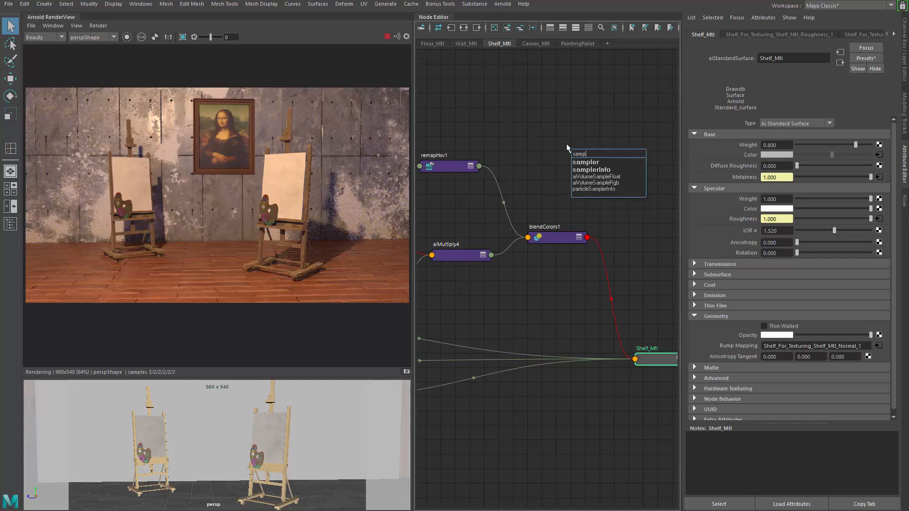
key(Down)
key(Down)
key(Return)
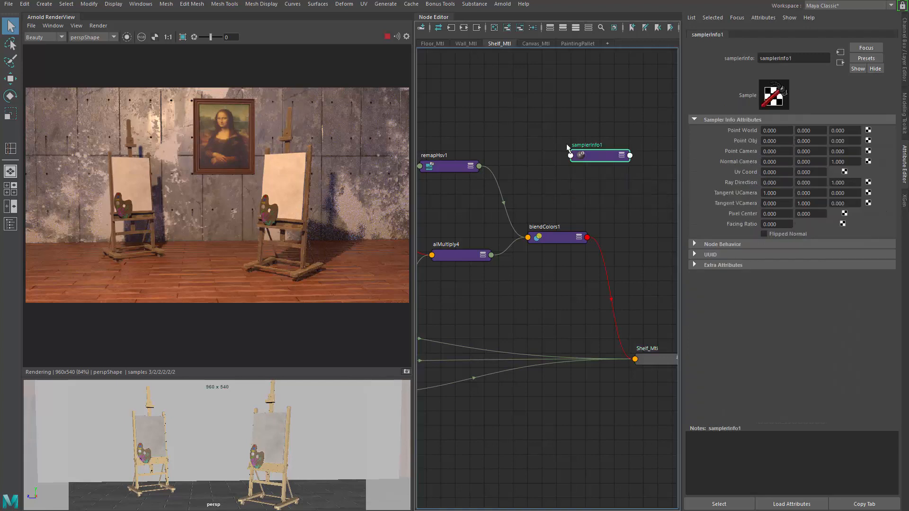
drag(592, 160, 564, 147)
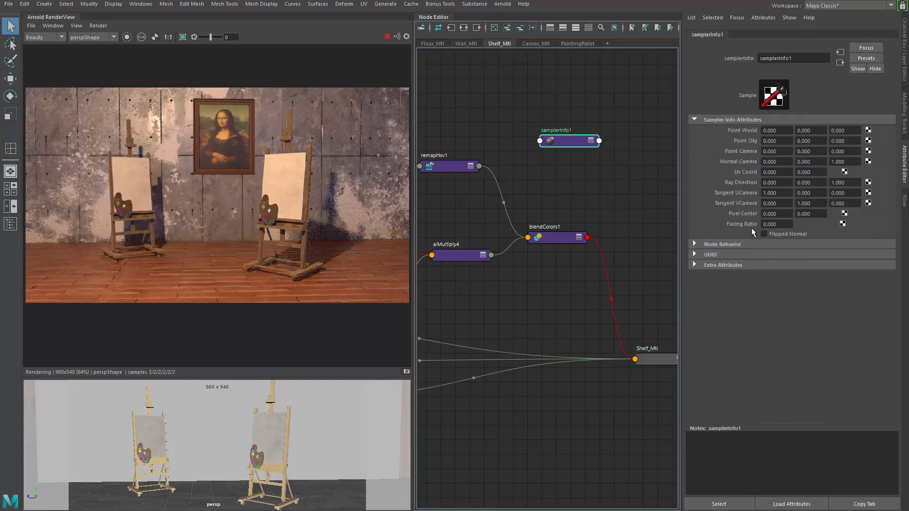
click(785, 226)
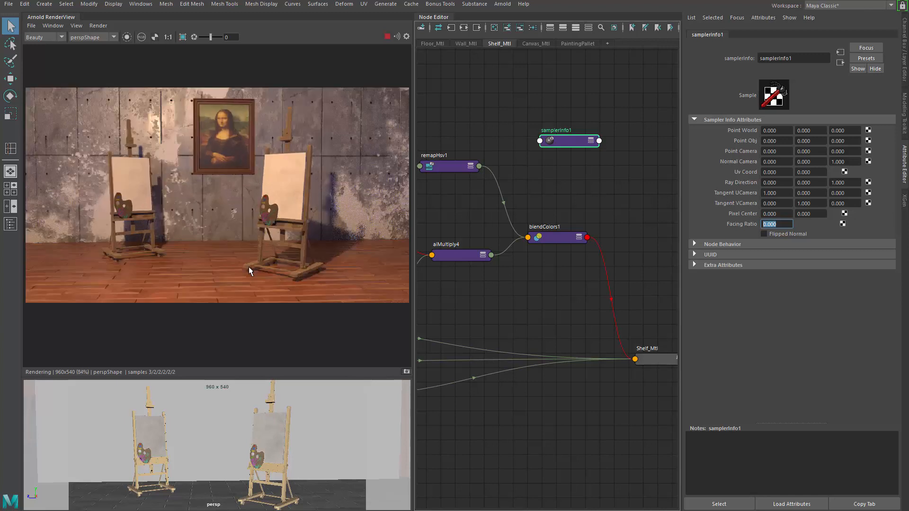
scroll(212, 259, down, 2)
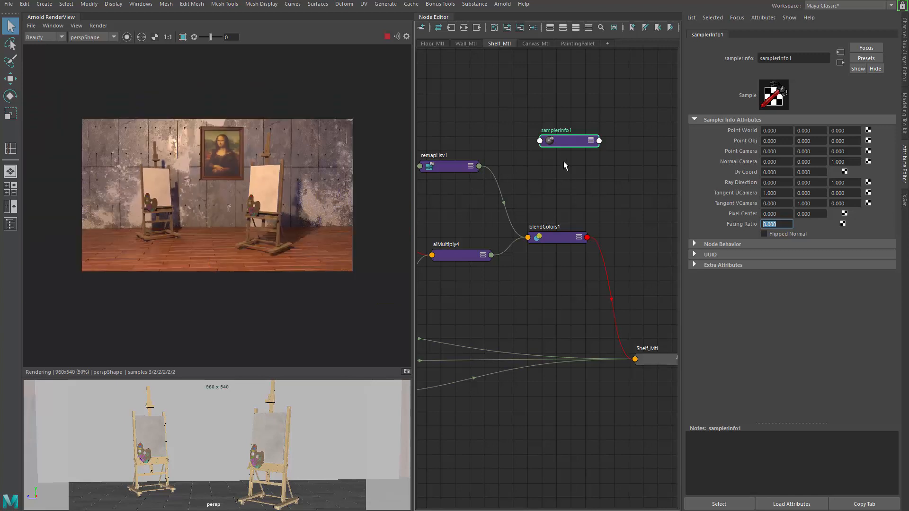
key(Delete)
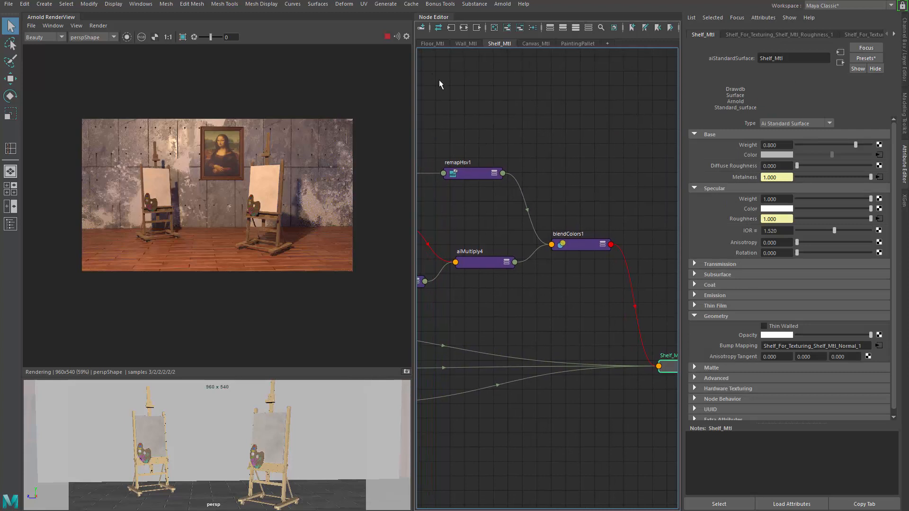
Bring up the Floor_Mtl node graph and create a samplerInfo node in the empty area below Height.exr
click(432, 44)
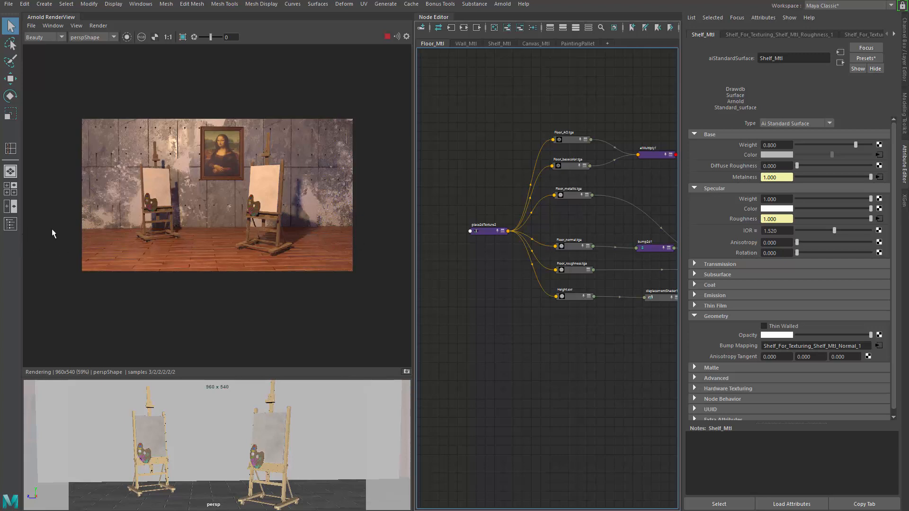
scroll(496, 278, up, 2)
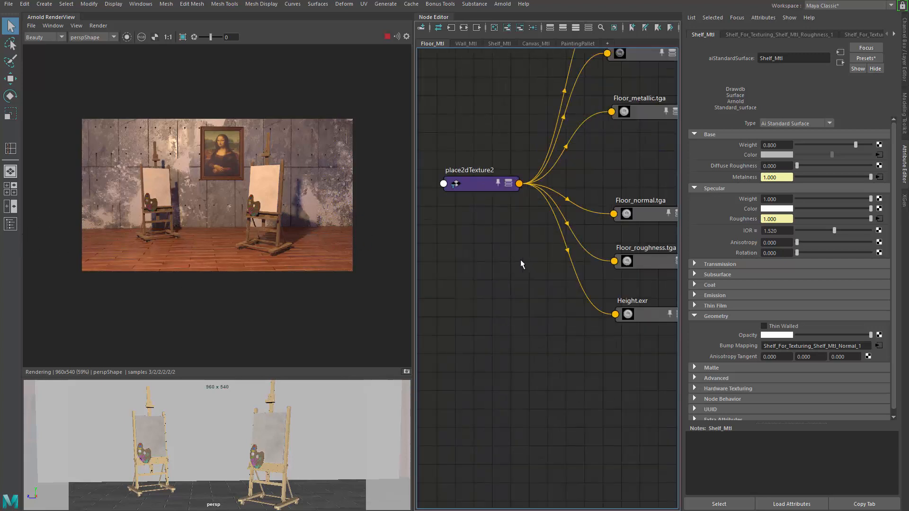
alt+middle_drag(525, 258, 463, 302)
alt+middle_drag(577, 214, 520, 203)
scroll(494, 255, down, 1)
scroll(525, 231, up, 2)
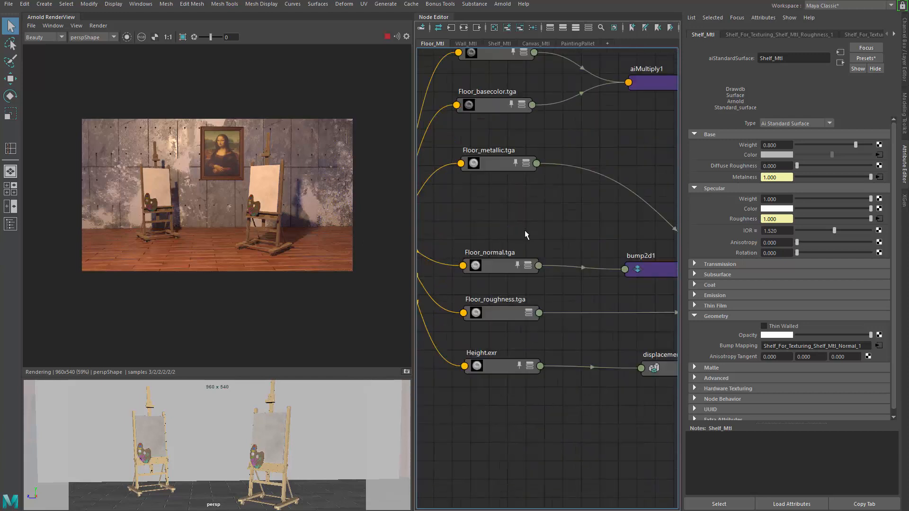
alt+middle_drag(503, 312, 530, 283)
scroll(530, 283, down, 2)
alt+middle_drag(508, 333, 518, 303)
key(Tab)
text(sampl)
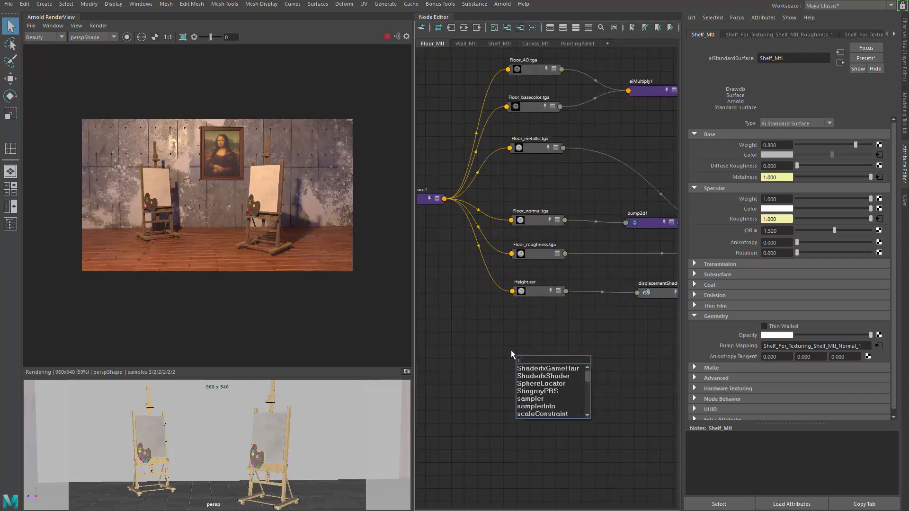
key(Down)
key(Down)
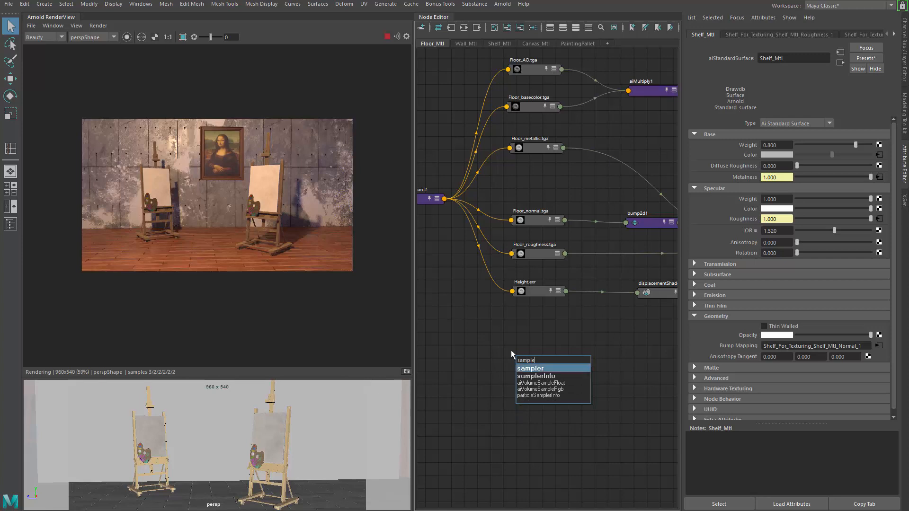
key(Return)
Move samplerInfo1 up beside the Floor_Mtl shader and shift Floor_Mtl to the right to make room
scroll(512, 352, up, 1)
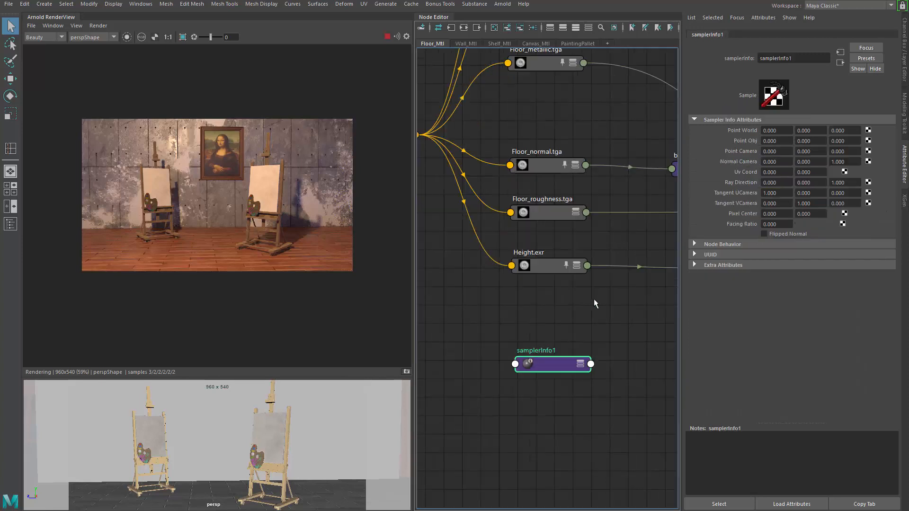
alt+middle_drag(581, 318, 552, 260)
scroll(552, 260, up, 2)
drag(503, 340, 518, 313)
alt+middle_drag(518, 313, 534, 315)
scroll(534, 303, down, 2)
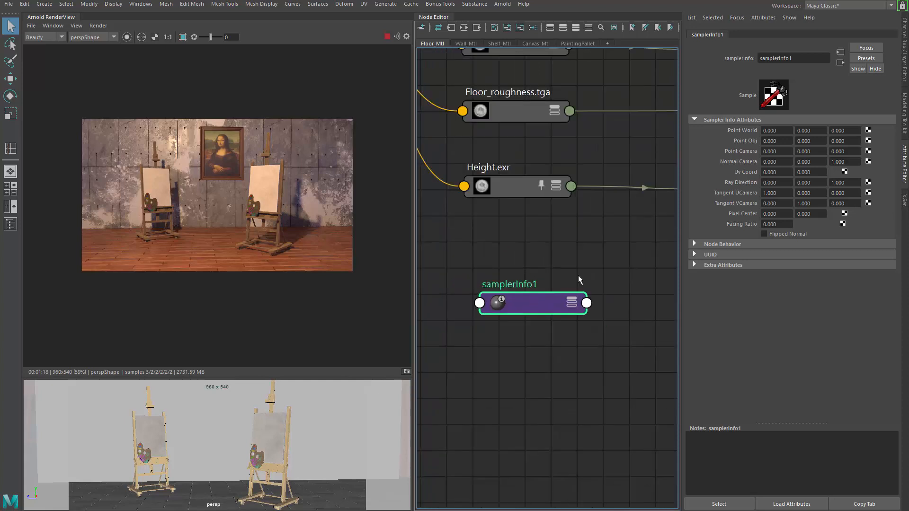
alt+middle_drag(579, 276, 541, 290)
scroll(541, 291, down, 4)
drag(526, 307, 582, 317)
alt+middle_drag(581, 318, 478, 348)
drag(478, 348, 610, 147)
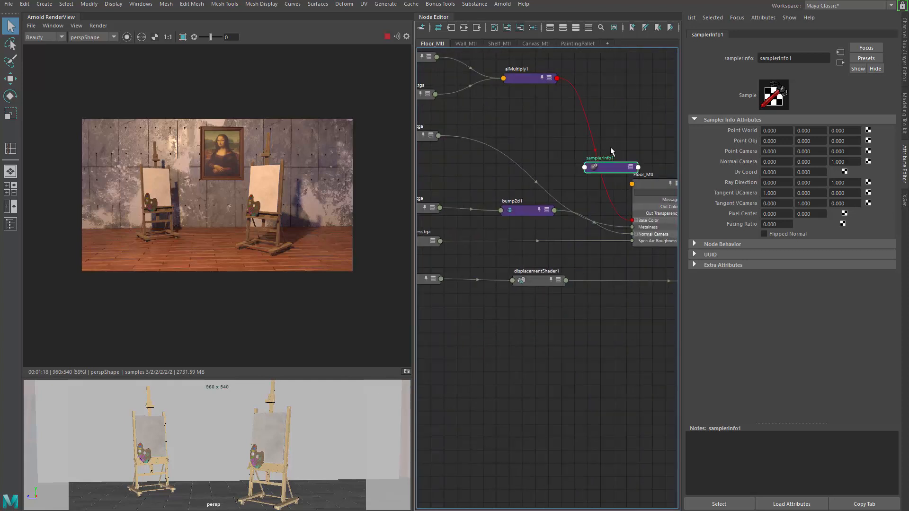
alt+middle_drag(583, 163, 502, 195)
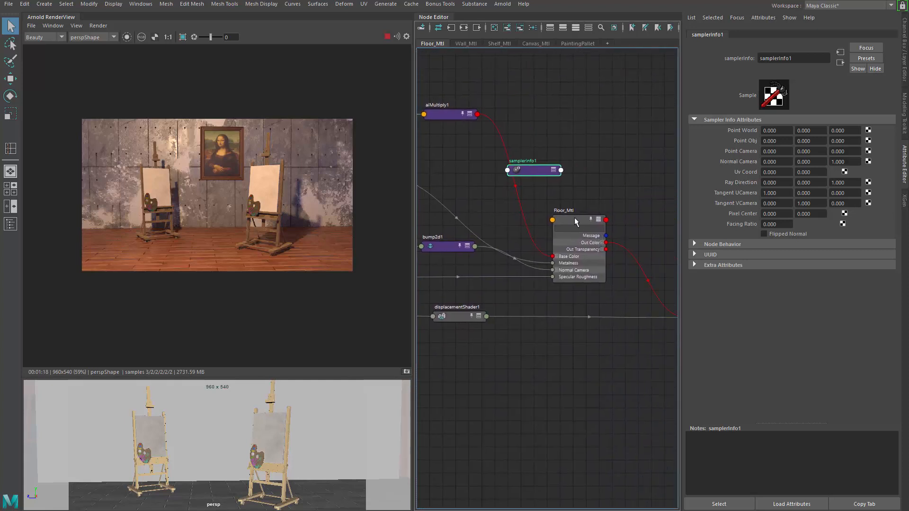
drag(575, 218, 610, 218)
Connect samplerInfo1's facingRatio to Floor_Mtl's baseColorR, baseColorG and baseColorB, and shift samplerInfo1 further left of the shader
middle_drag(717, 179, 747, 153)
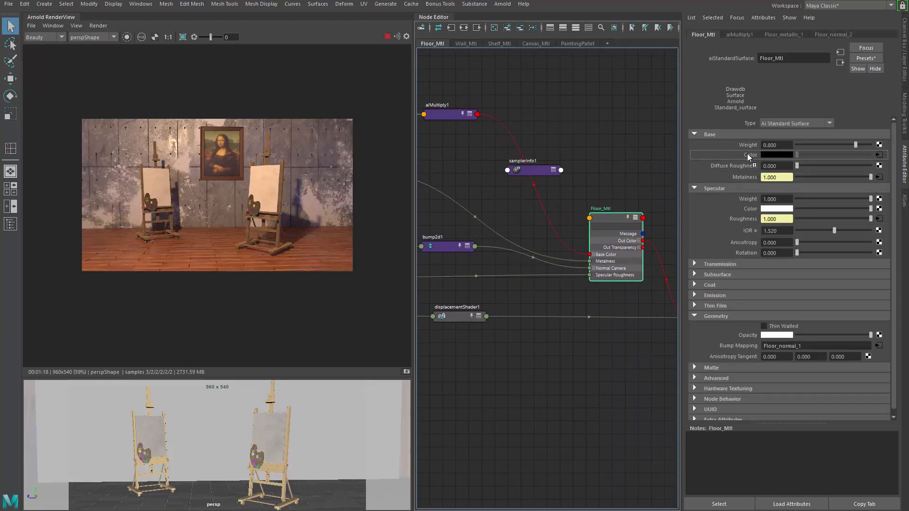
click(361, 284)
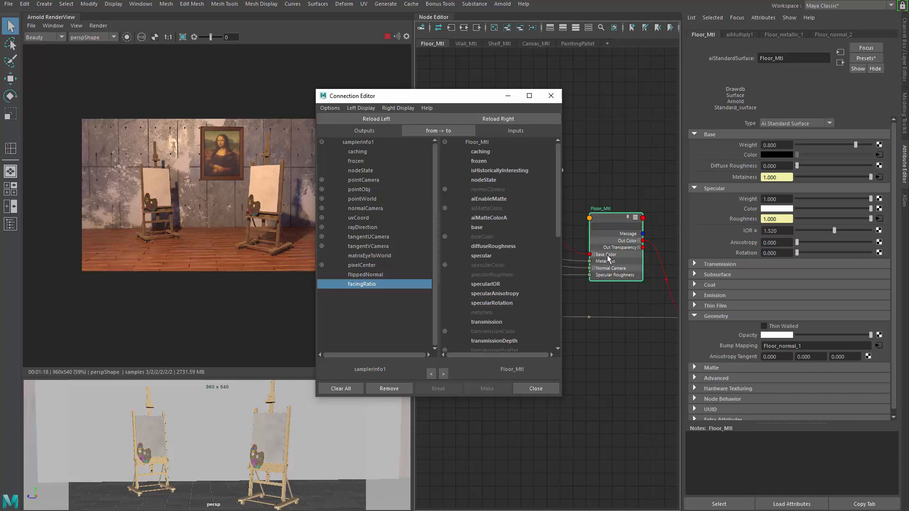
scroll(499, 263, down, 5)
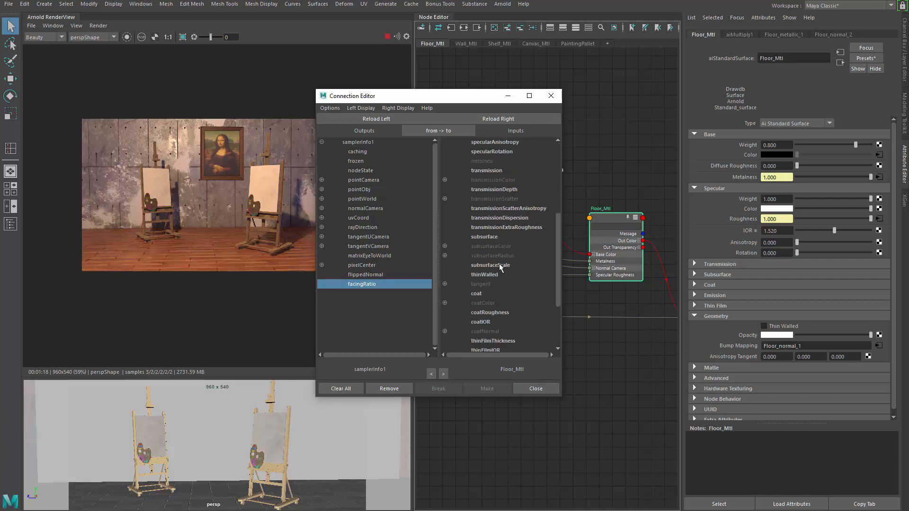
scroll(495, 291, up, 5)
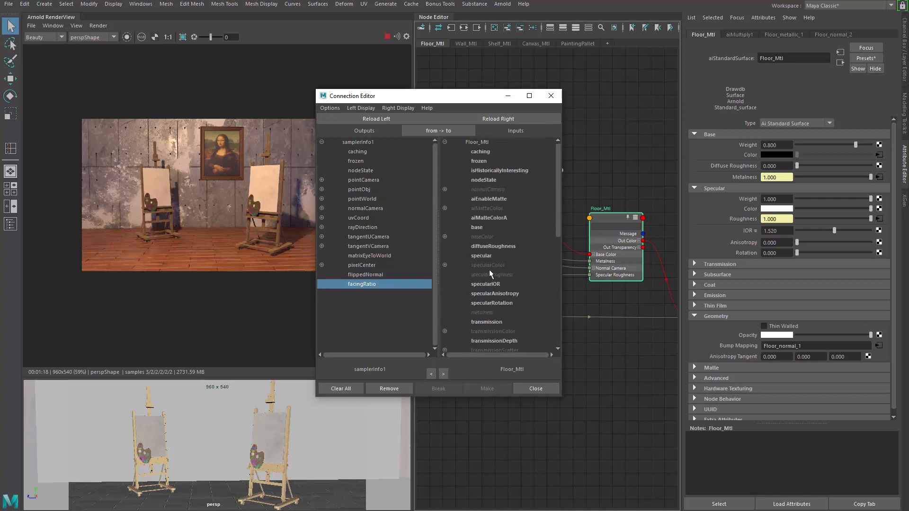
click(445, 237)
click(489, 247)
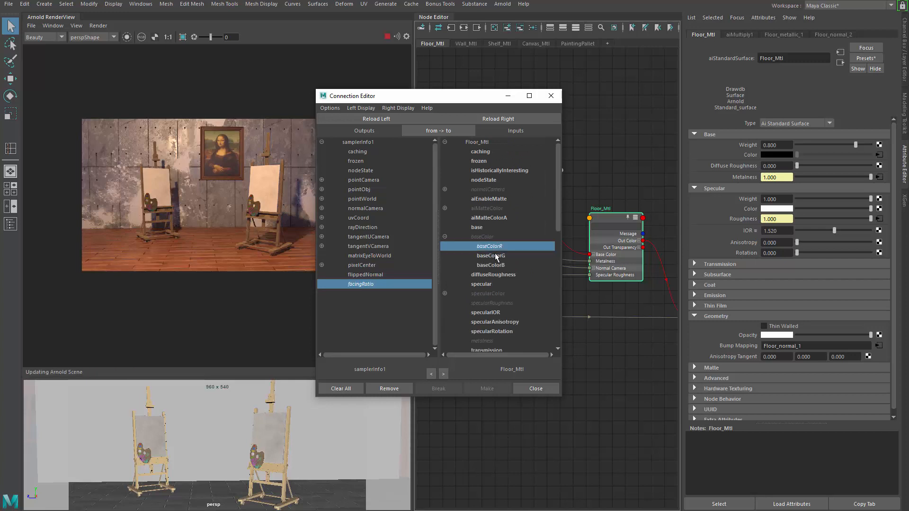
click(495, 256)
click(496, 265)
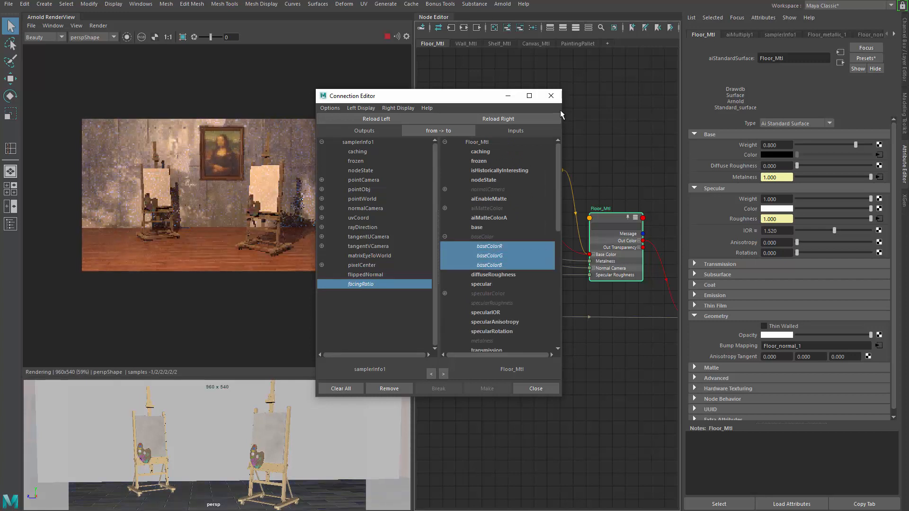
click(551, 96)
drag(543, 170, 501, 183)
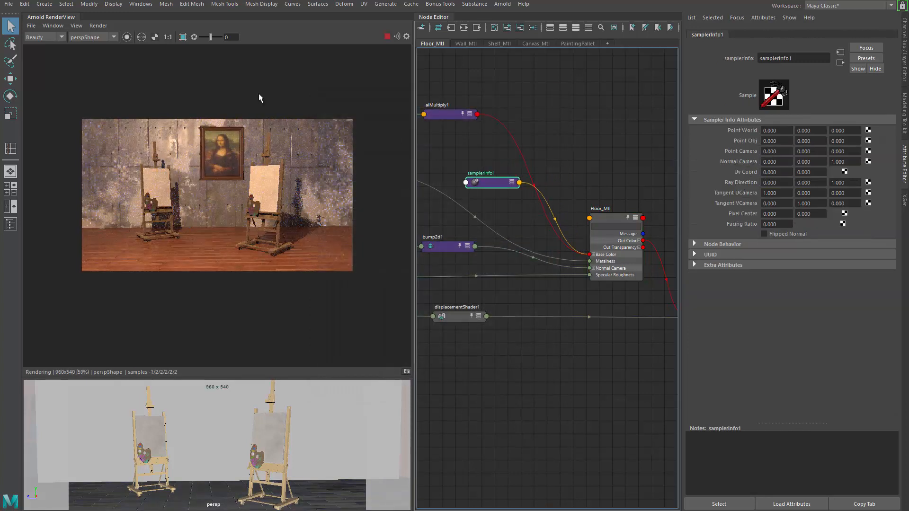
click(91, 26)
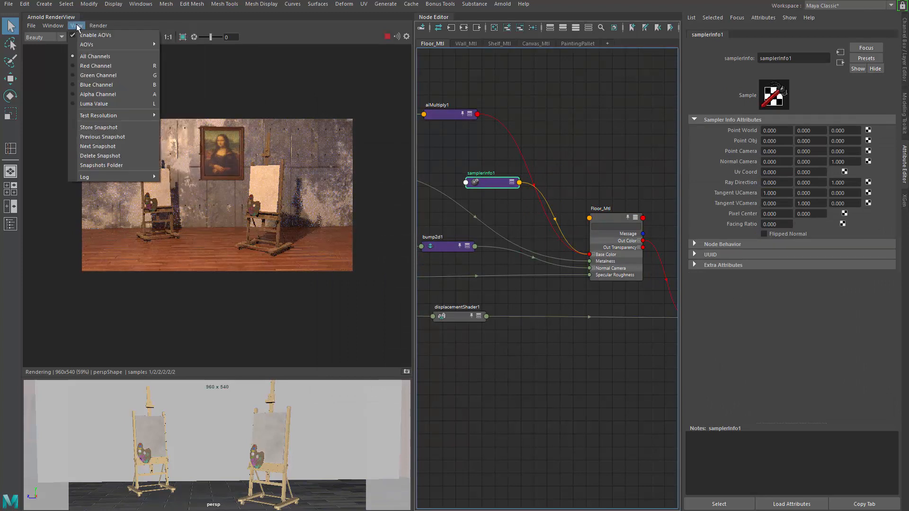
click(120, 95)
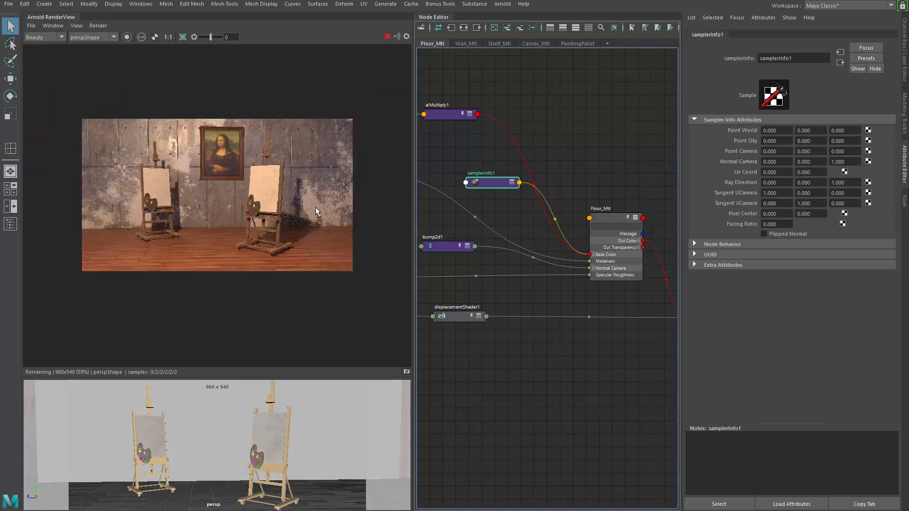
Shift samplerInfo1 slightly up and left, and delete the connection from aiMultiply1 to Floor_Mtl's base color
drag(491, 183, 470, 176)
scroll(623, 214, up, 1)
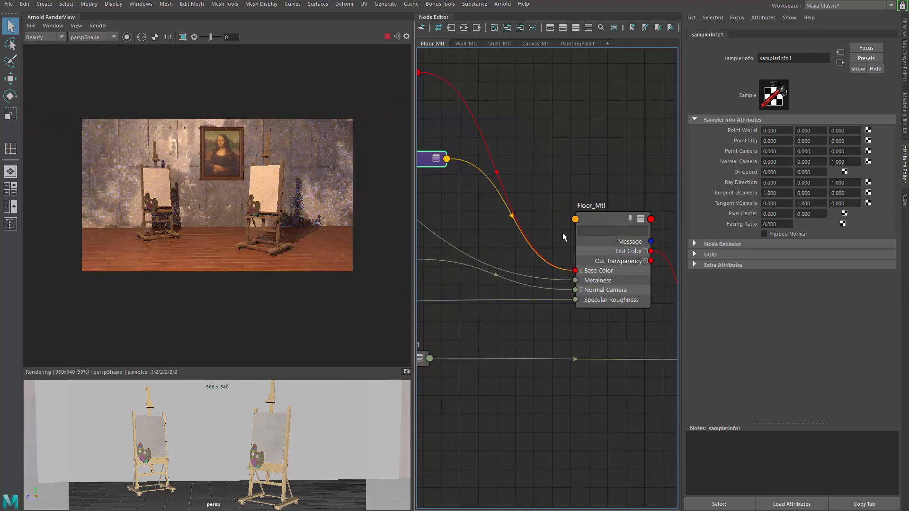
alt+middle_drag(471, 135, 548, 182)
click(526, 148)
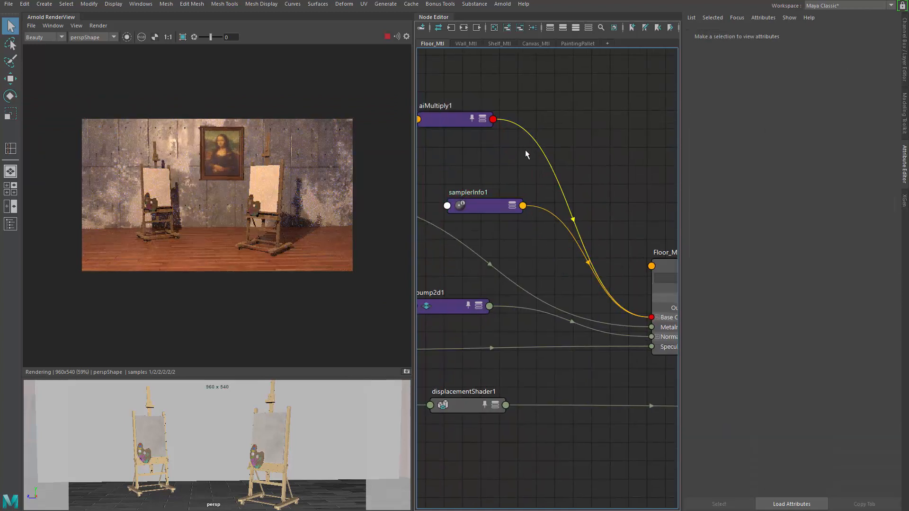
key(Delete)
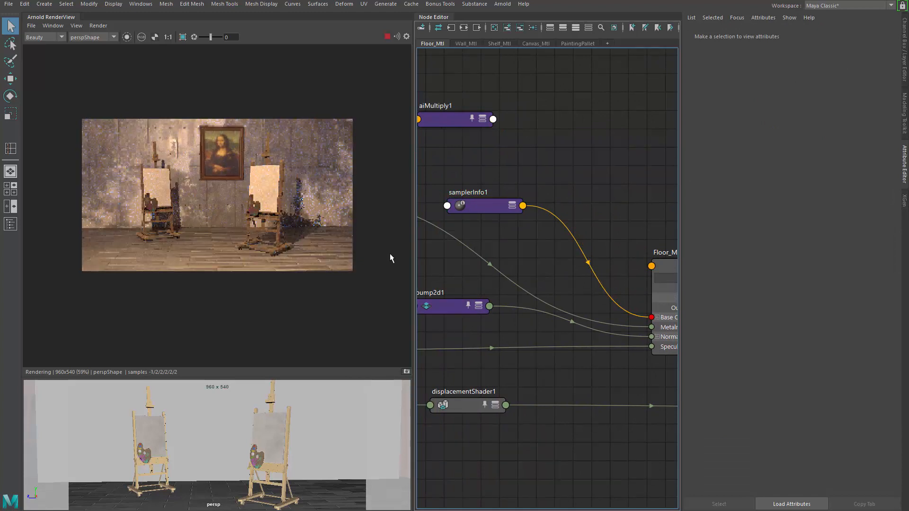
scroll(242, 245, up, 1)
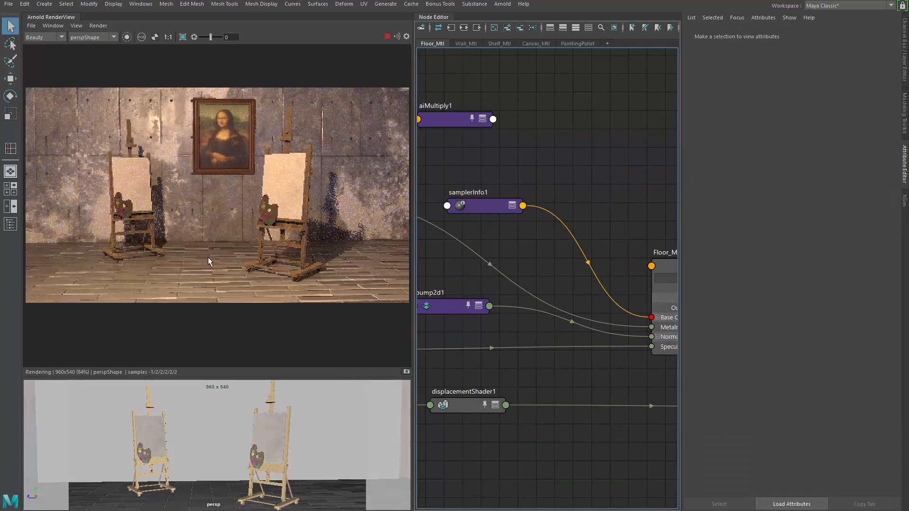
scroll(214, 253, down, 1)
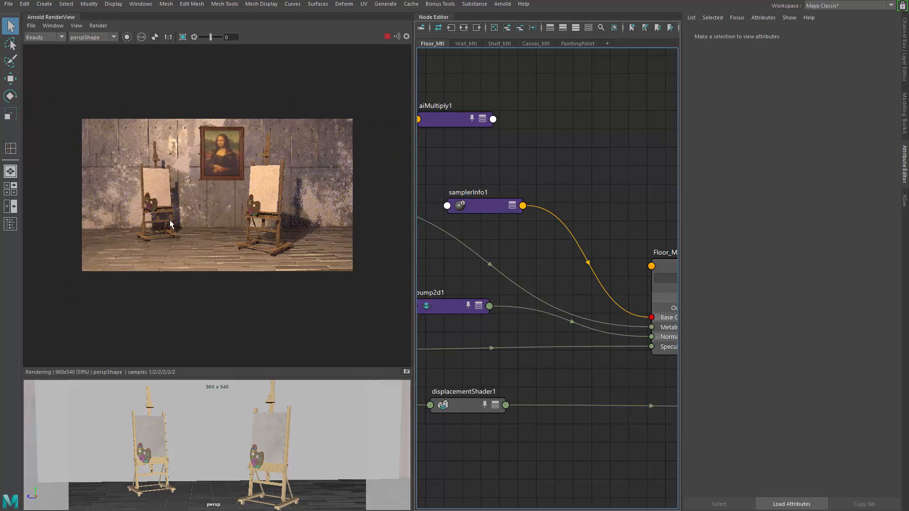
Widen the gap between samplerInfo1 and Floor_Mtl by moving the shader right and samplerInfo1 slightly left
alt+middle_drag(501, 222, 461, 206)
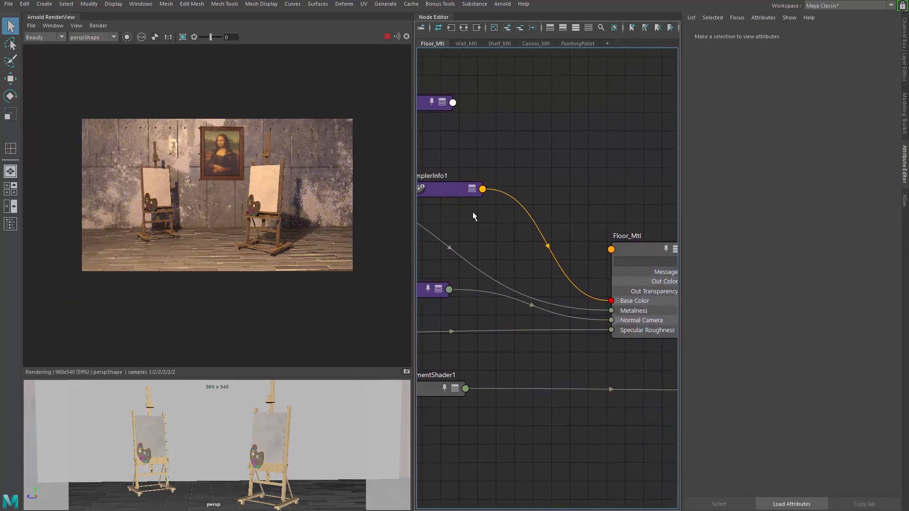
alt+middle_drag(521, 202, 506, 178)
drag(628, 223, 663, 223)
alt+middle_drag(525, 207, 567, 251)
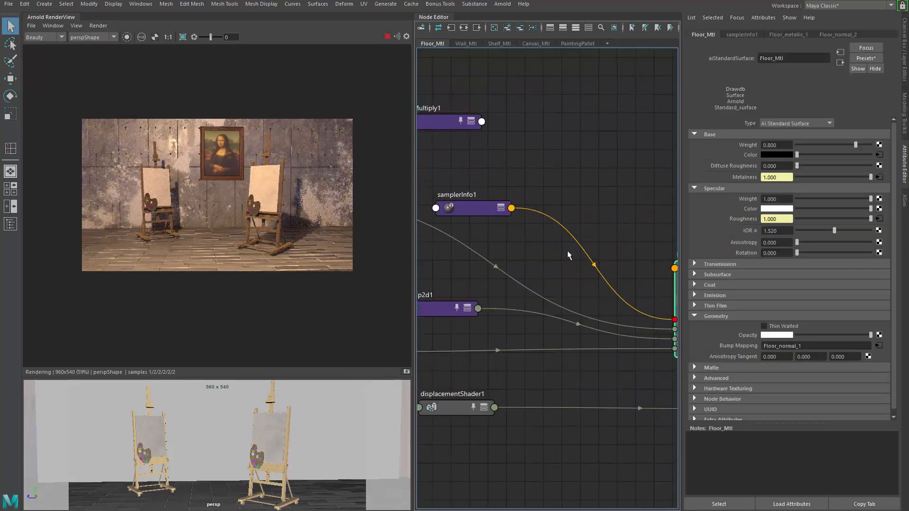
click(481, 192)
drag(481, 191, 469, 193)
alt+middle_drag(542, 196, 530, 203)
Create a remapHsv node and place it just to the right of samplerInfo1
click(547, 251)
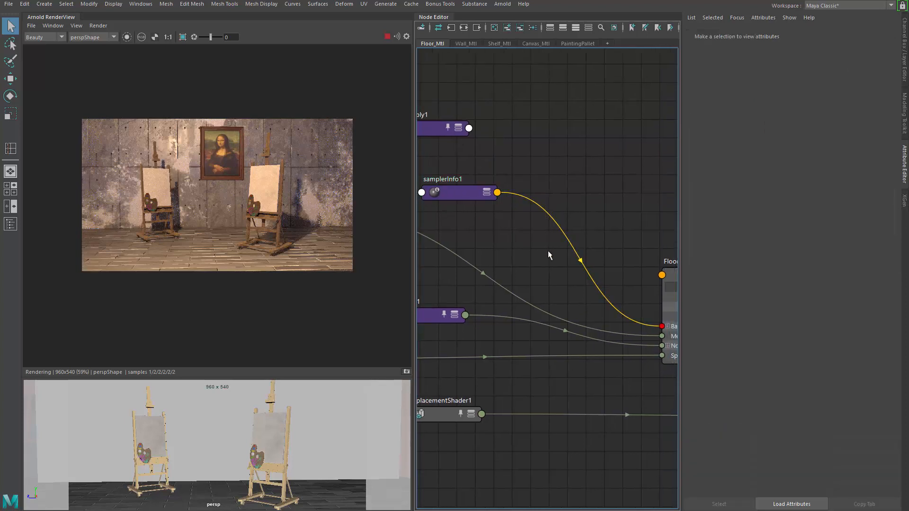
key(Tab)
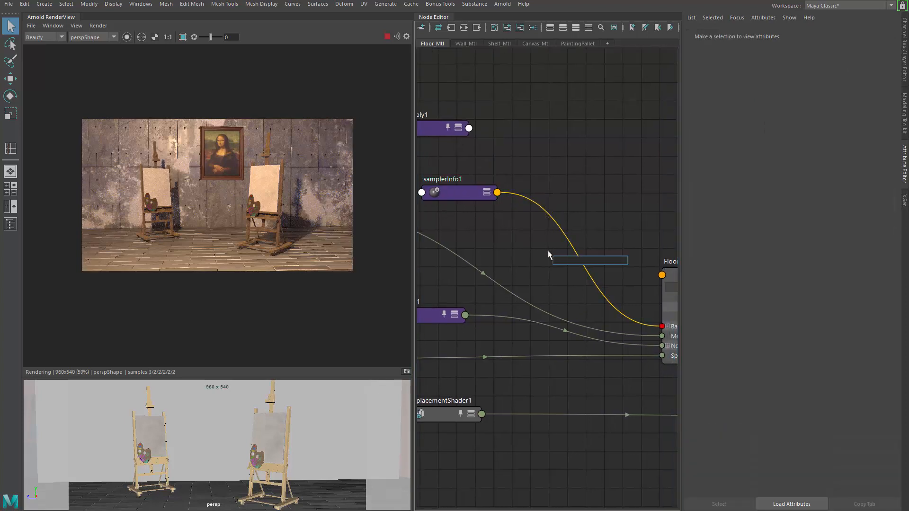
text(hsv)
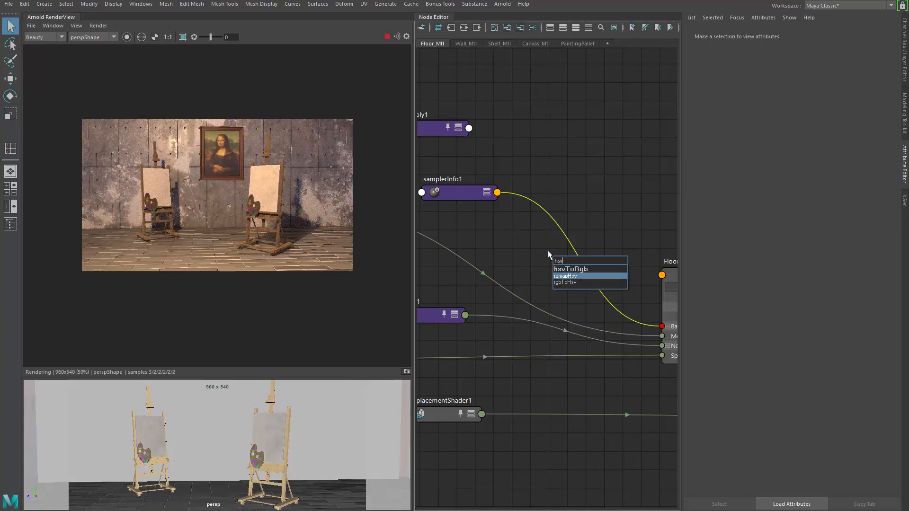
key(Return)
drag(574, 261, 560, 191)
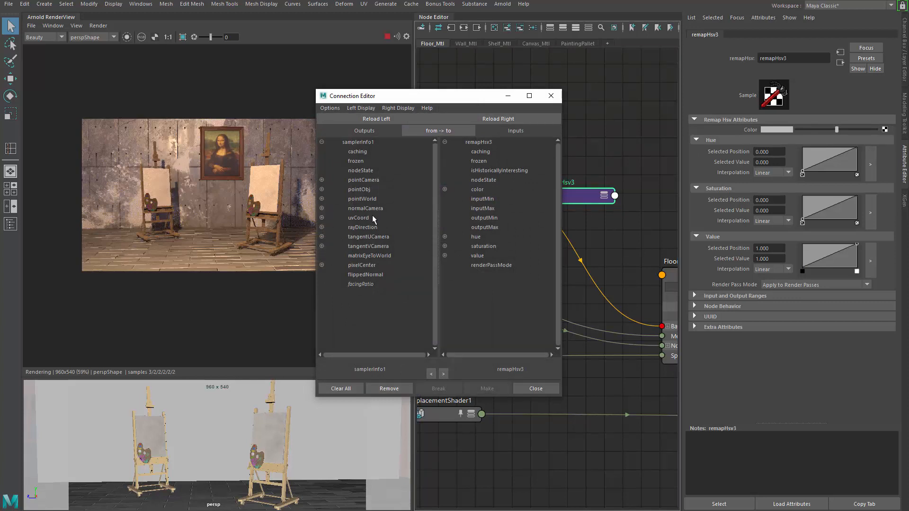
Connect samplerInfo1's facingRatio to the remapHsv node's colorR, colorG and colorB, and close the Connection Editor
click(360, 284)
click(446, 190)
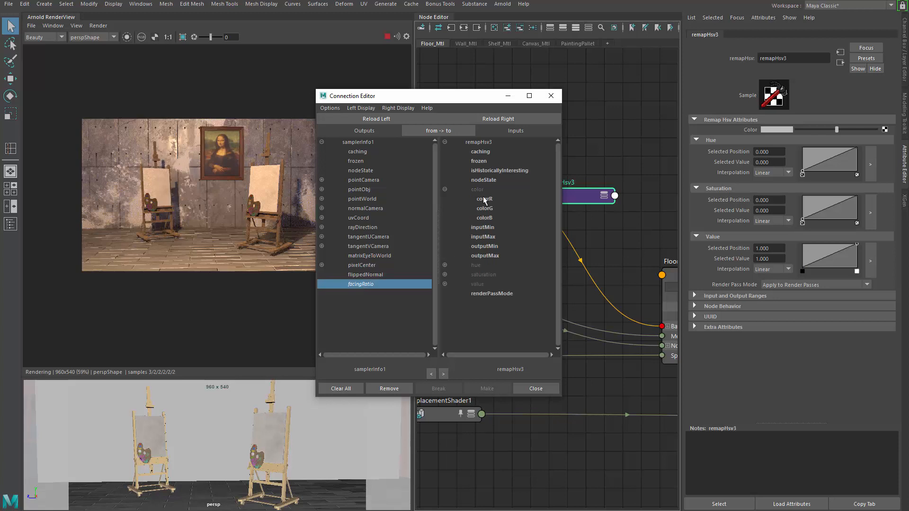
click(484, 199)
click(490, 209)
click(490, 219)
click(554, 97)
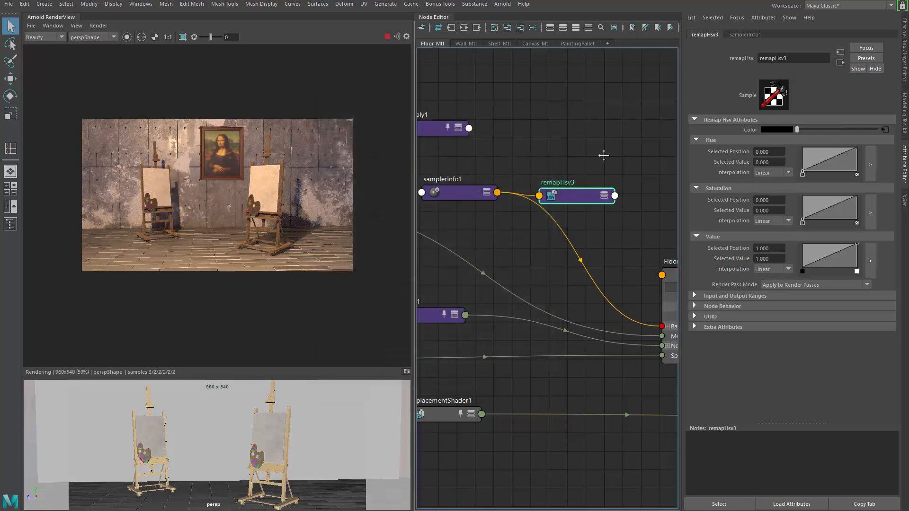
Delete the direct samplerInfo1 connection to Floor_Mtl's base color and feed the base color from remapHsv3 instead
alt+middle_drag(603, 154, 535, 129)
click(613, 250)
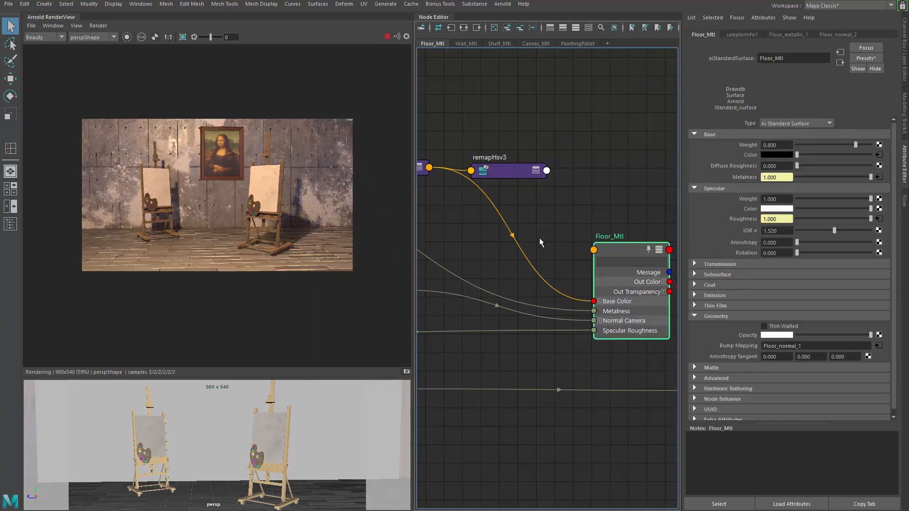
click(535, 250)
key(Delete)
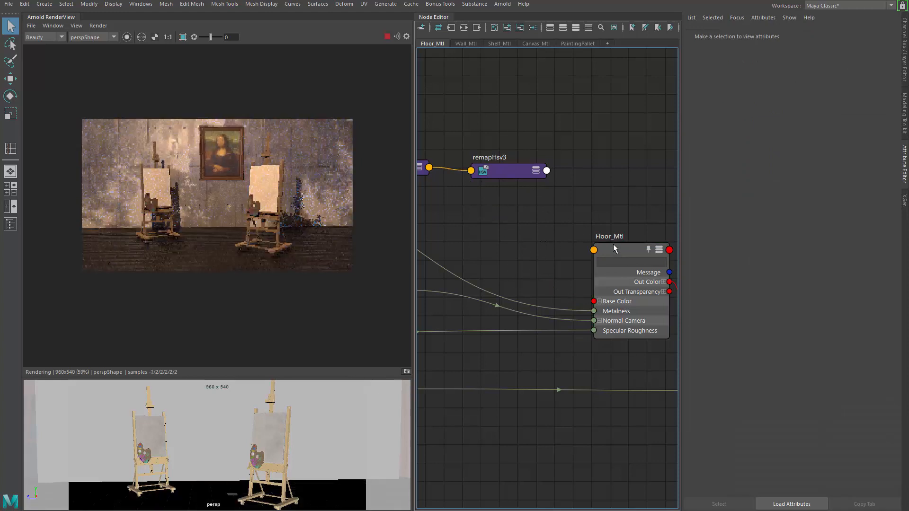
click(612, 244)
middle_drag(735, 149, 740, 155)
click(516, 214)
Add two points to remapHsv3's Value ramp: value 0 at position 0.191 and value 1 at position 0.504
click(509, 175)
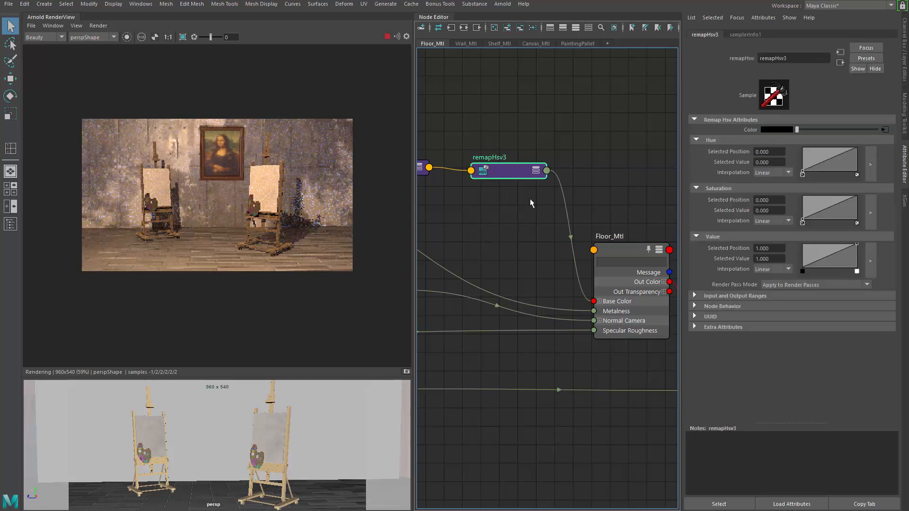
click(816, 261)
mouse_move(816, 260)
mouse_down()
mouse_move(839, 265)
mouse_move(814, 273)
mouse_up()
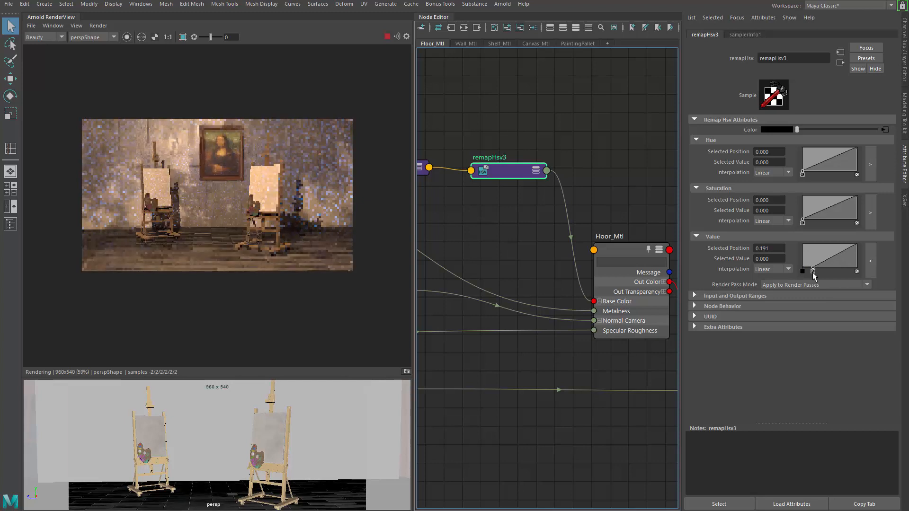
click(830, 246)
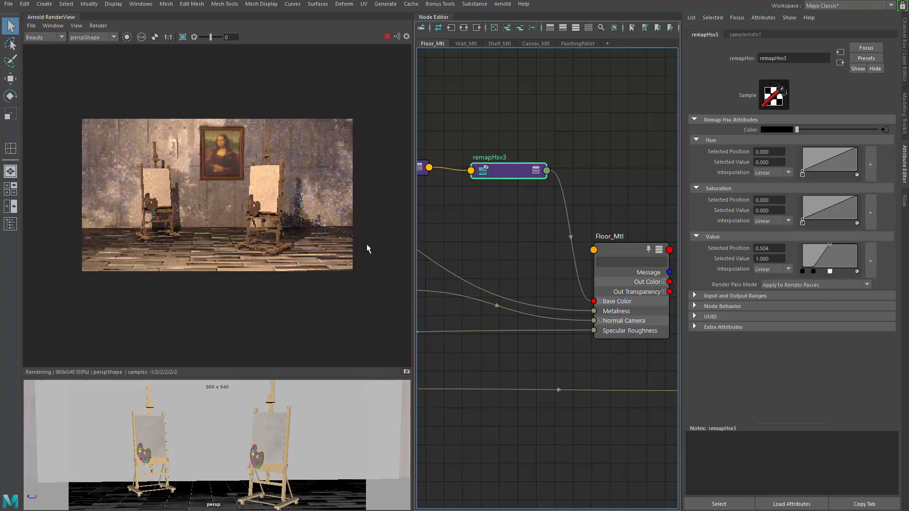
scroll(201, 260, up, 1)
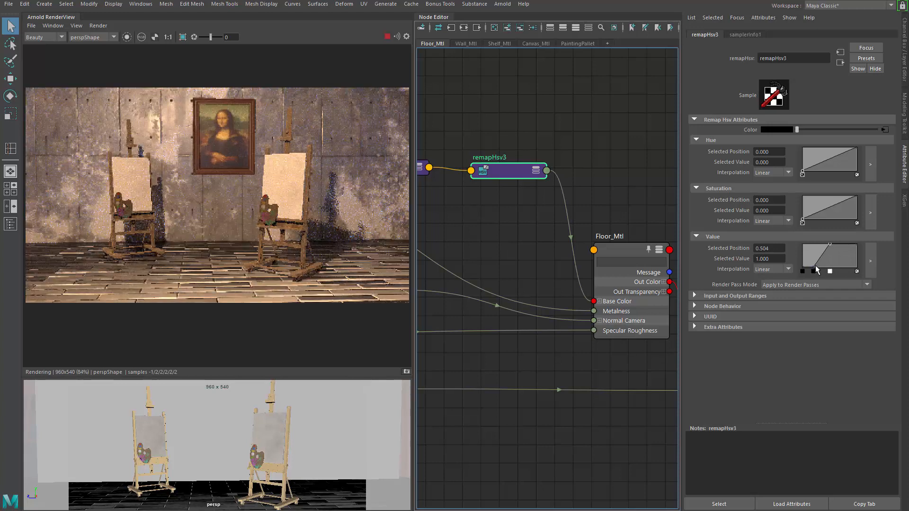
Fine-tune the Value ramp by moving the inner black point to position 0.278 and the white point to 0.513
drag(814, 271, 817, 269)
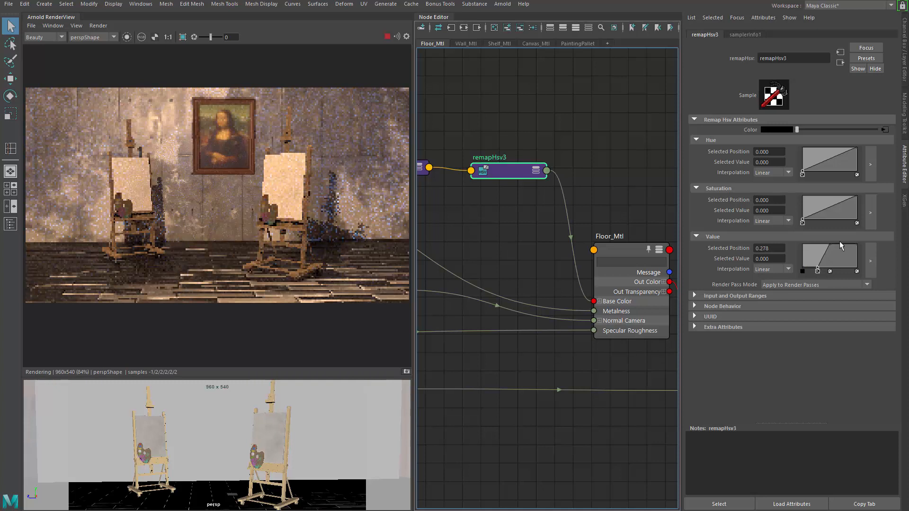
drag(830, 245, 829, 243)
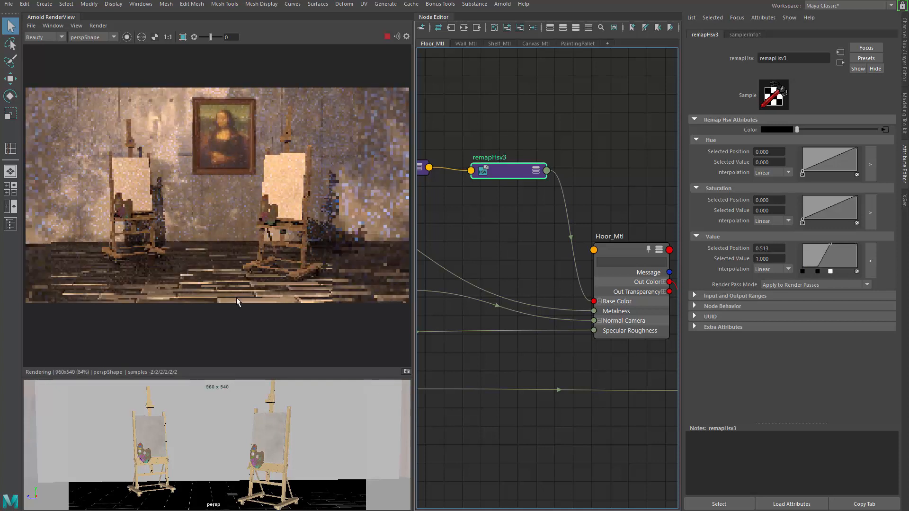
scroll(250, 280, down, 2)
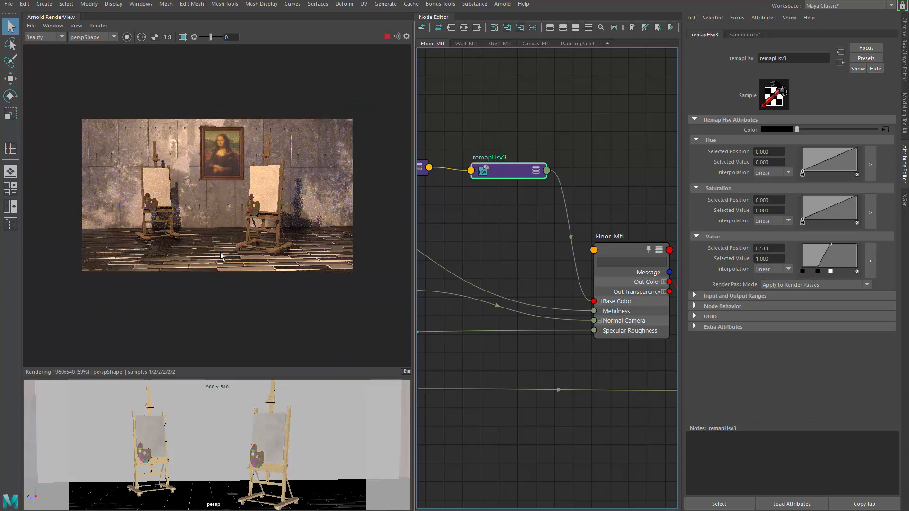
Make room before Floor_Mtl by shifting samplerInfo1 and remapHsv3 together to the left, and aiMultiply1 to the right
alt+middle_drag(513, 254, 524, 233)
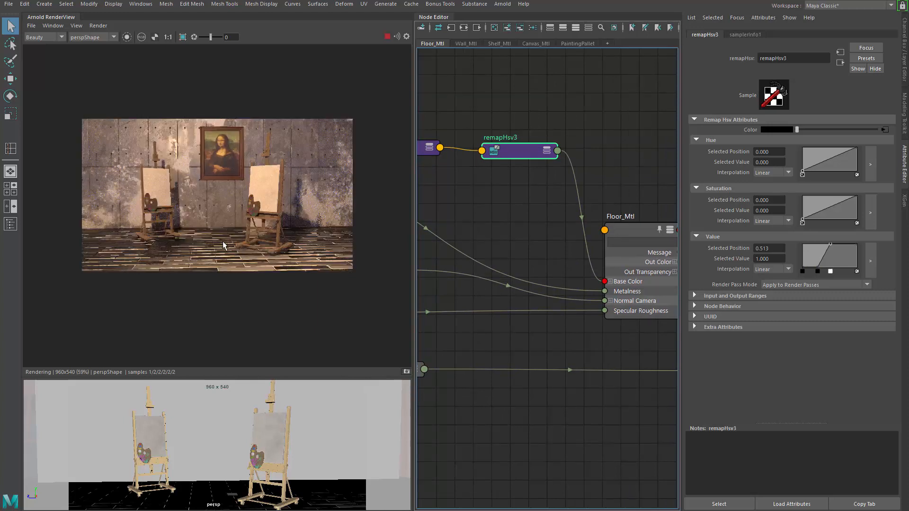
scroll(489, 232, down, 2)
alt+middle_drag(469, 178, 541, 174)
click(652, 234)
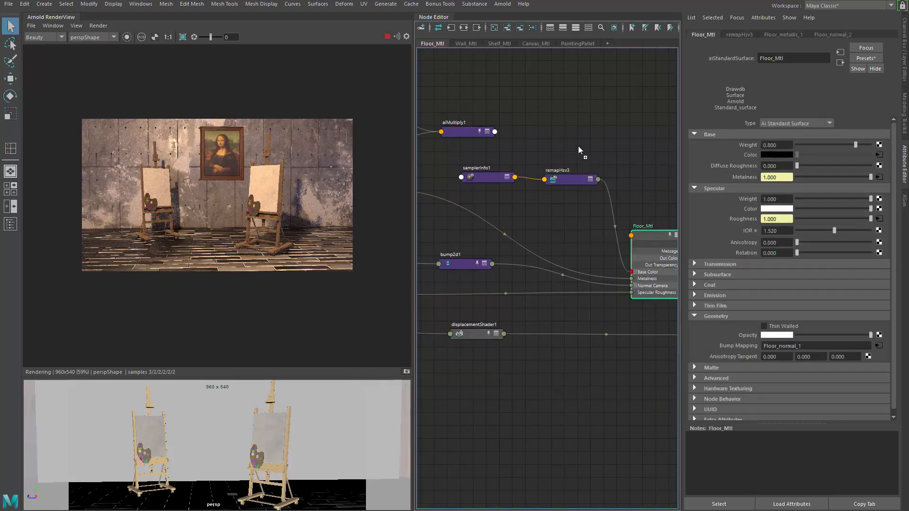
drag(636, 156, 497, 189)
drag(476, 179, 435, 180)
alt+middle_drag(500, 154, 553, 161)
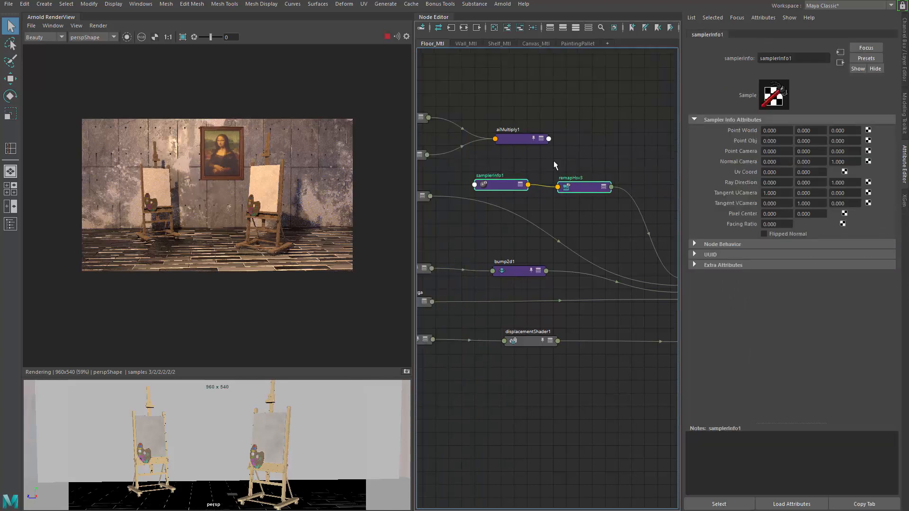
drag(508, 136, 541, 135)
alt+middle_drag(599, 145, 559, 152)
Create a new aiMultiply node in the empty area to the right of aiMultiply1
click(588, 152)
key(Tab)
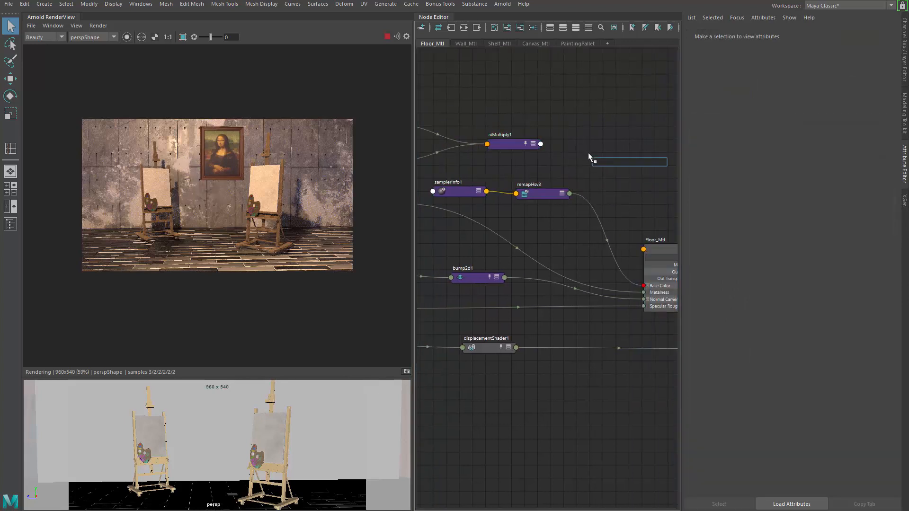
text(aim)
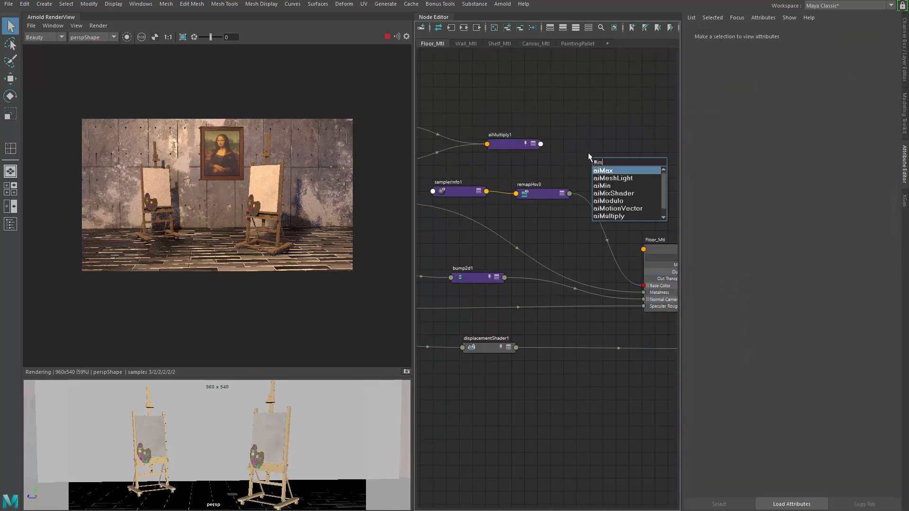
key(Down)
key(Down)
key(Down)
key(Down)
key(Return)
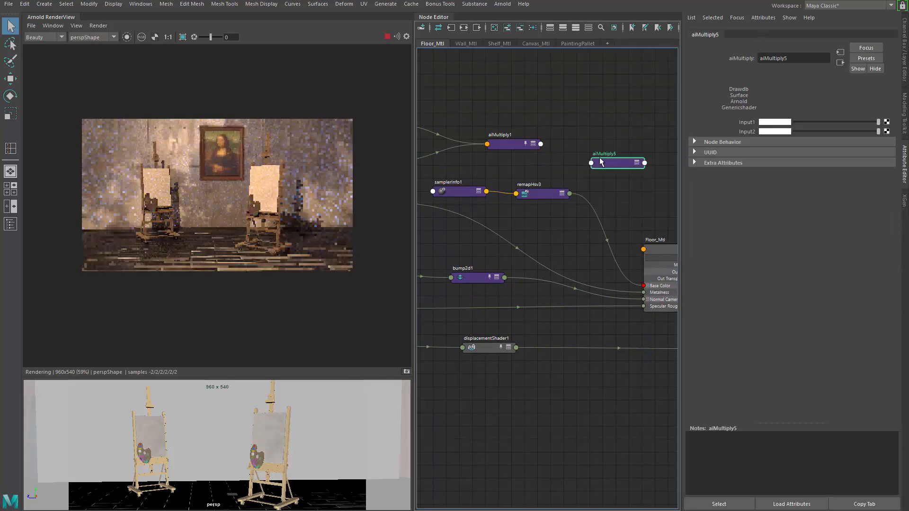
Connect aiMultiply1 to the new aiMultiply node's Input1 and remapHsv3 to its Input2
middle_drag(501, 148, 746, 122)
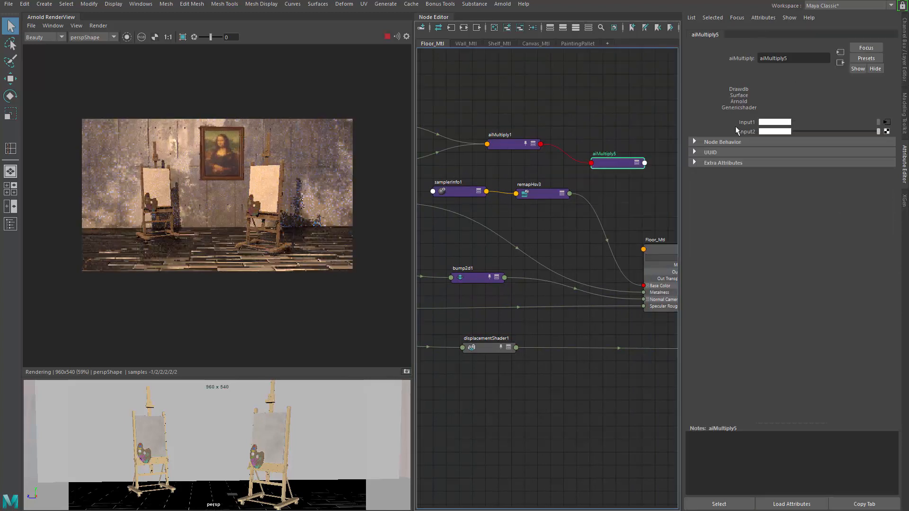
click(537, 195)
click(569, 193)
click(612, 165)
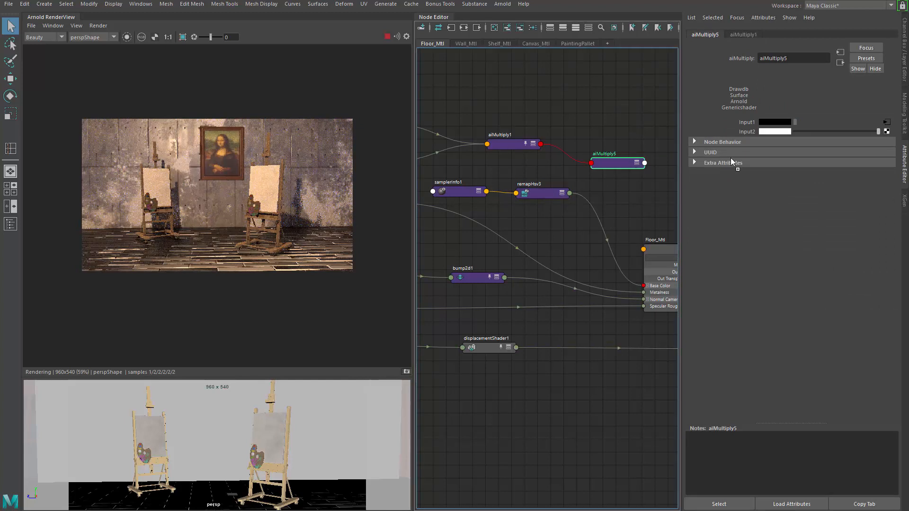
middle_drag(730, 157, 746, 132)
Connect aiMultiply5 to Floor_Mtl's base color, and move Floor_Mtl and aiStandardSurface1SG further right
alt+middle_drag(640, 140, 738, 157)
click(561, 234)
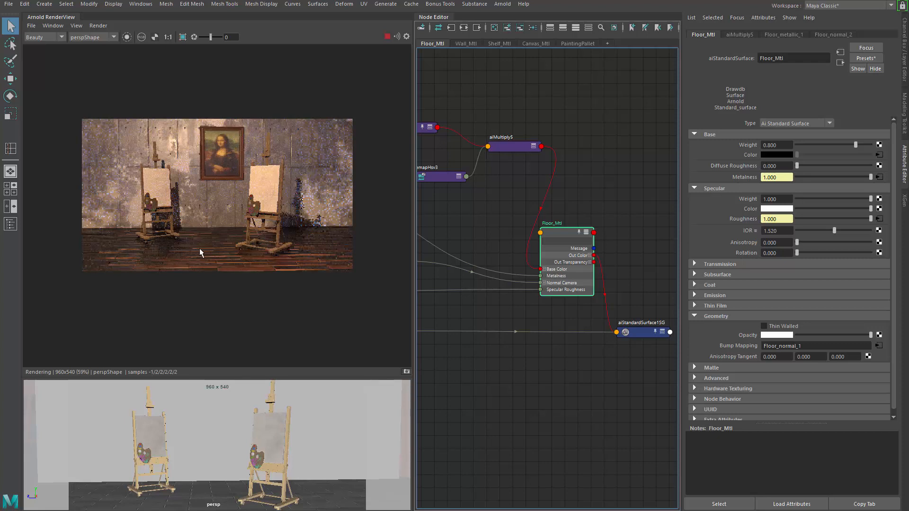
alt+middle_drag(590, 166, 583, 165)
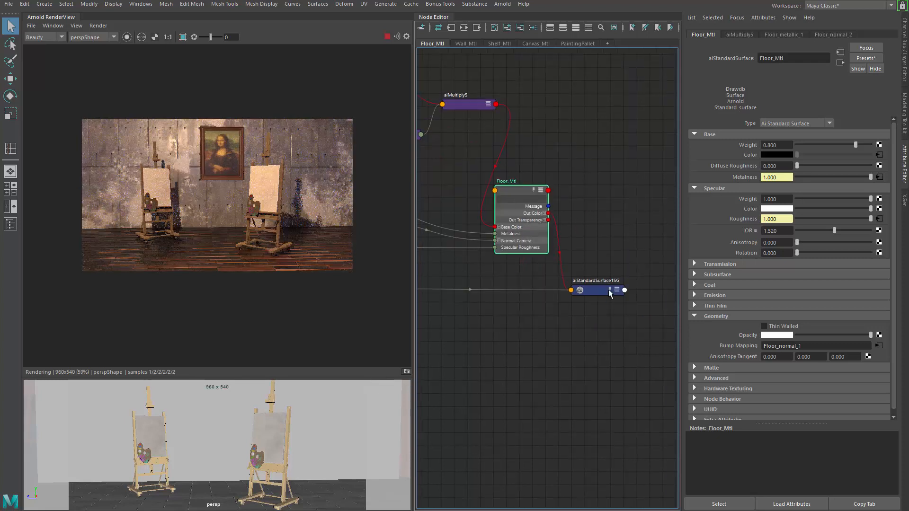
drag(609, 288, 646, 285)
drag(540, 206, 572, 204)
Examine the wooden floor planks up close in the Arnold render
alt+right_drag(288, 211, 141, 212)
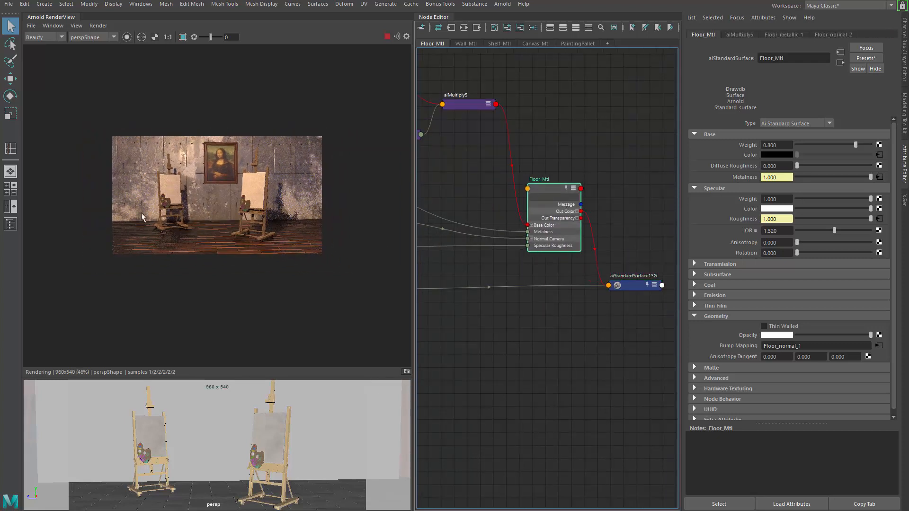
scroll(194, 239, up, 3)
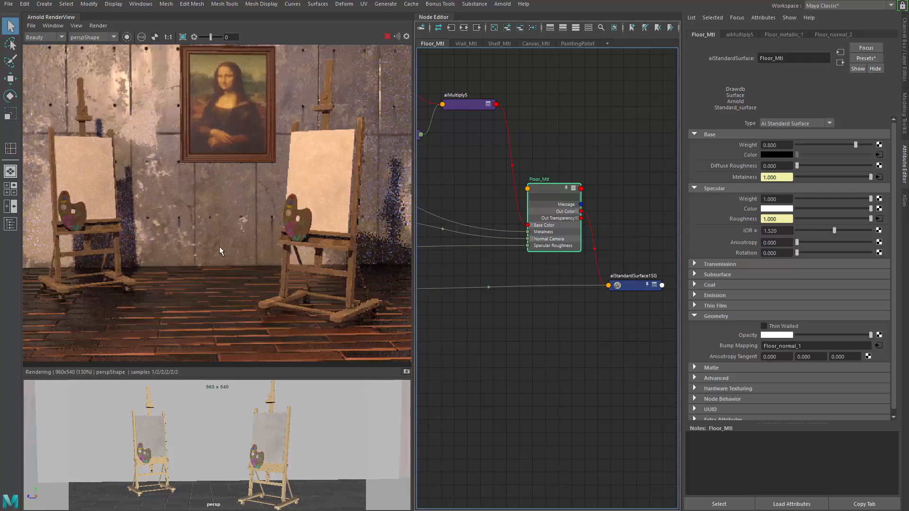
alt+middle_drag(211, 269, 249, 230)
scroll(235, 240, up, 1)
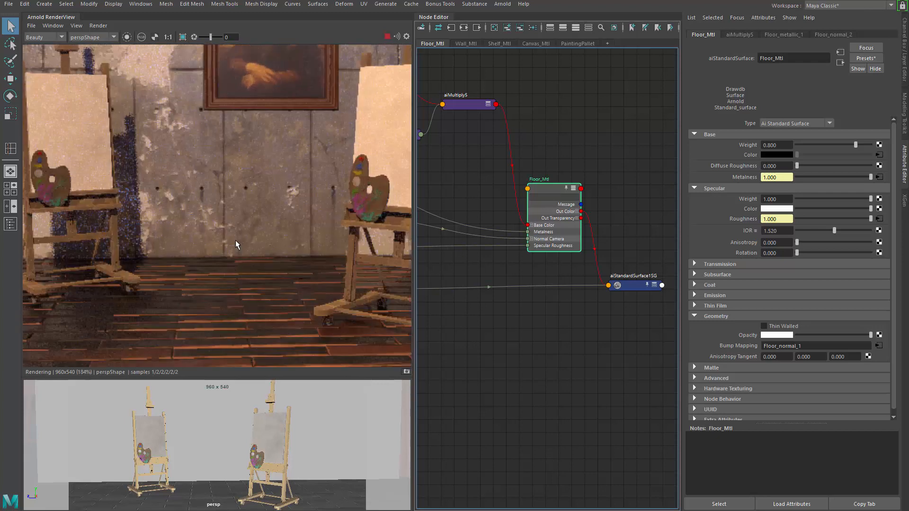
Move remapHsv3 closer to samplerInfo1 and shift aiMultiply5 slightly right in the Floor_Mtl graph
scroll(235, 240, down, 4)
alt+middle_drag(479, 210, 547, 199)
click(533, 176)
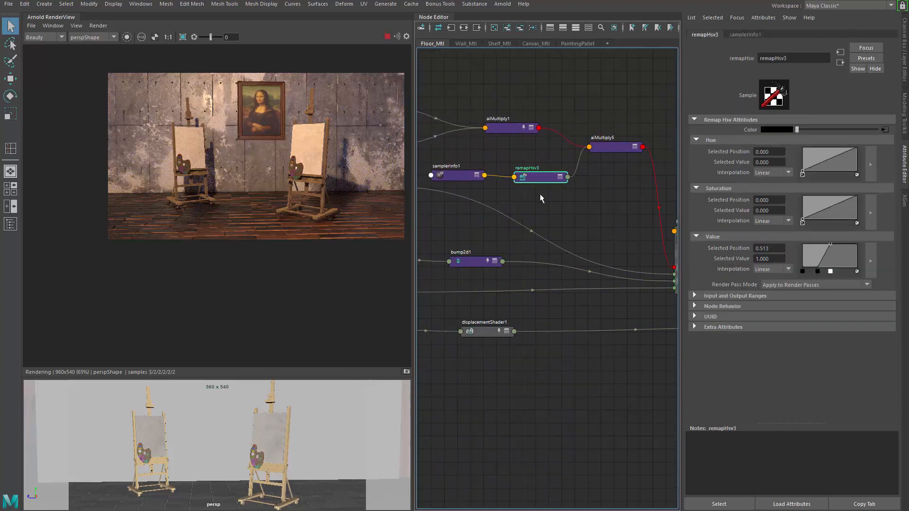
drag(531, 178, 509, 175)
drag(607, 149, 614, 147)
drag(561, 154, 579, 183)
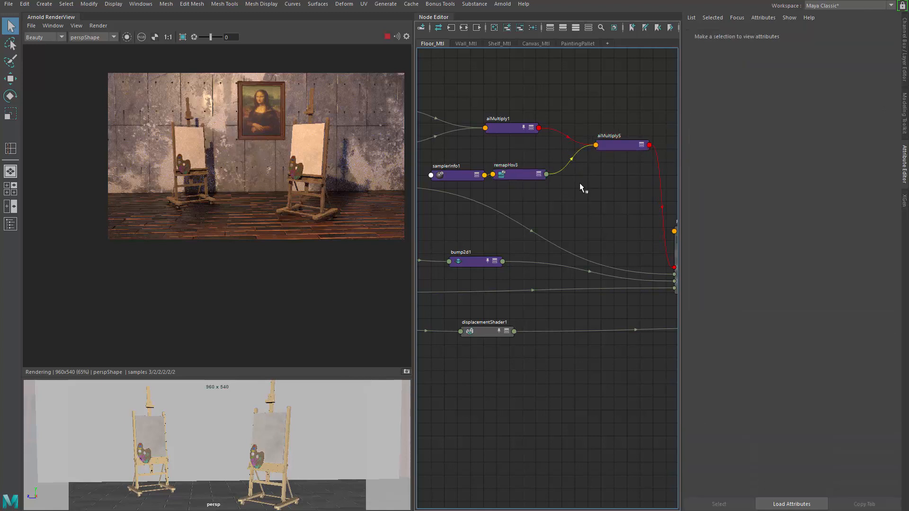
Create a new remapHsv node just below aiMultiply5 in the Floor_Mtl graph
key(Tab)
text(remap)
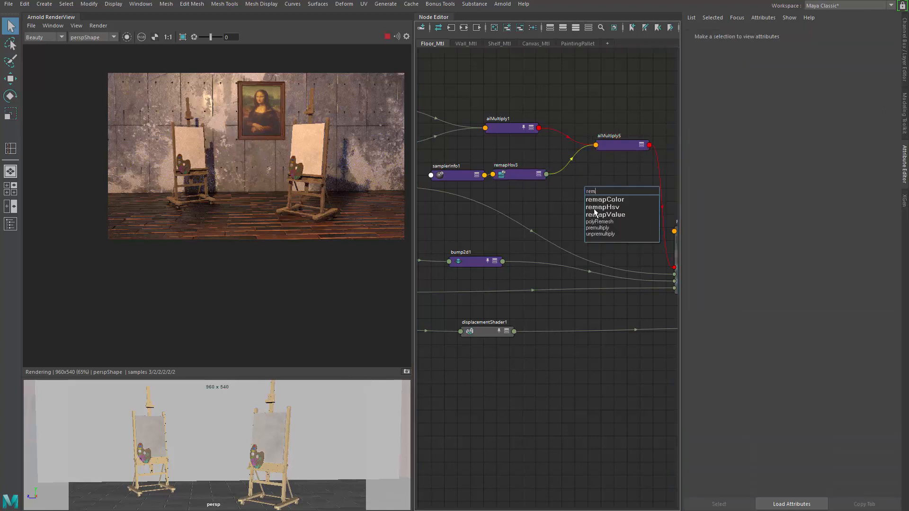
key(Down)
key(Down)
key(Return)
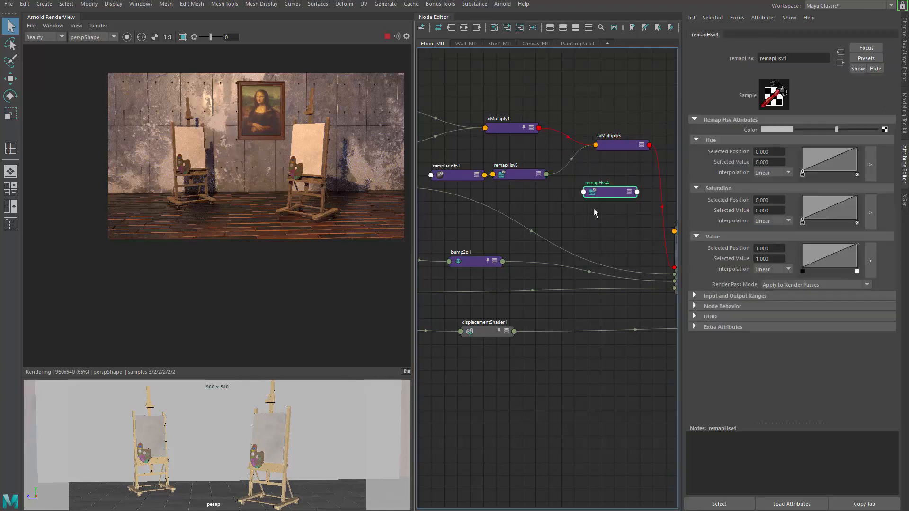
Connect remapHsv3 to the new remapHsv node's Color and that node to aiMultiply5's Input2, placing it beside remapHsv3
middle_drag(522, 174, 732, 129)
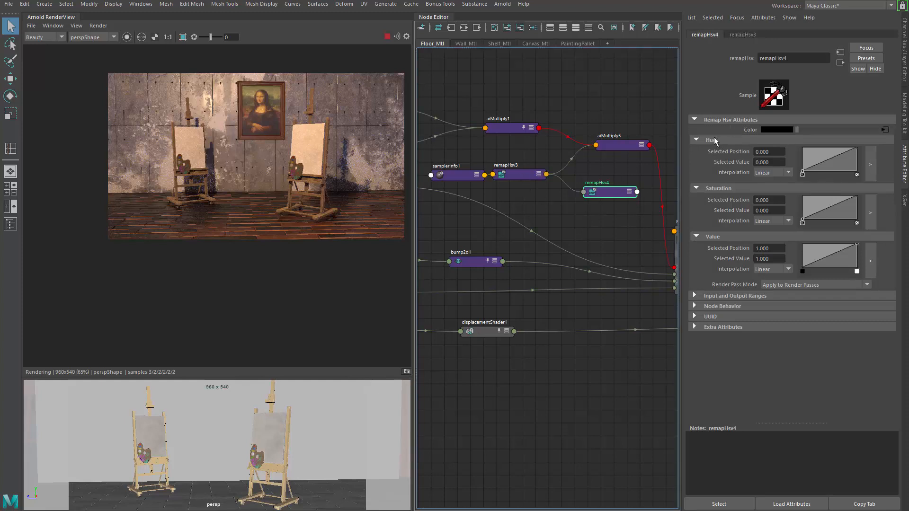
click(625, 148)
middle_drag(616, 195, 758, 132)
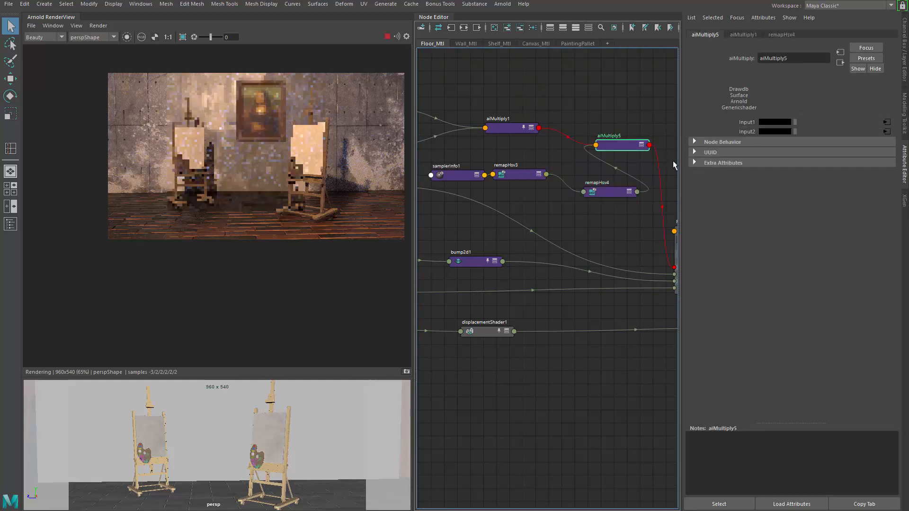
drag(616, 192, 606, 179)
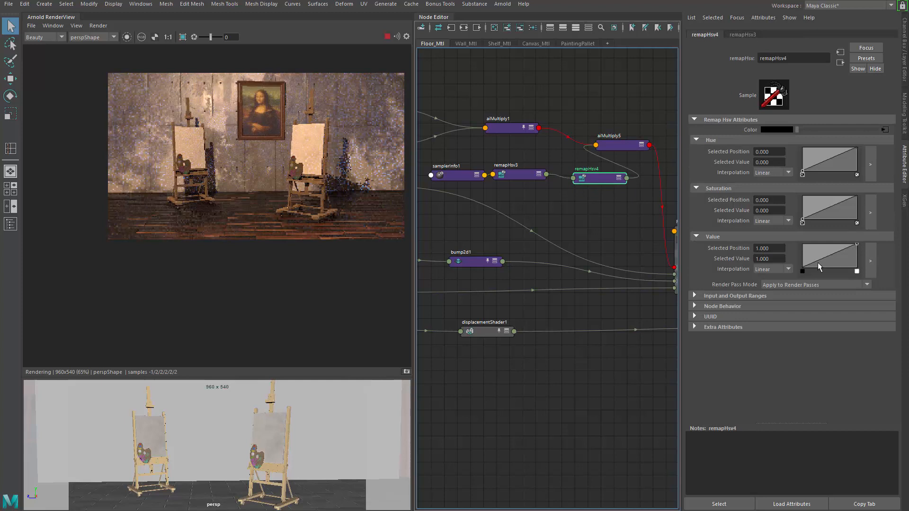
Raise the starting point of remapHsv4's Value curve to 0.280 at position 0
click(802, 269)
drag(801, 263, 800, 261)
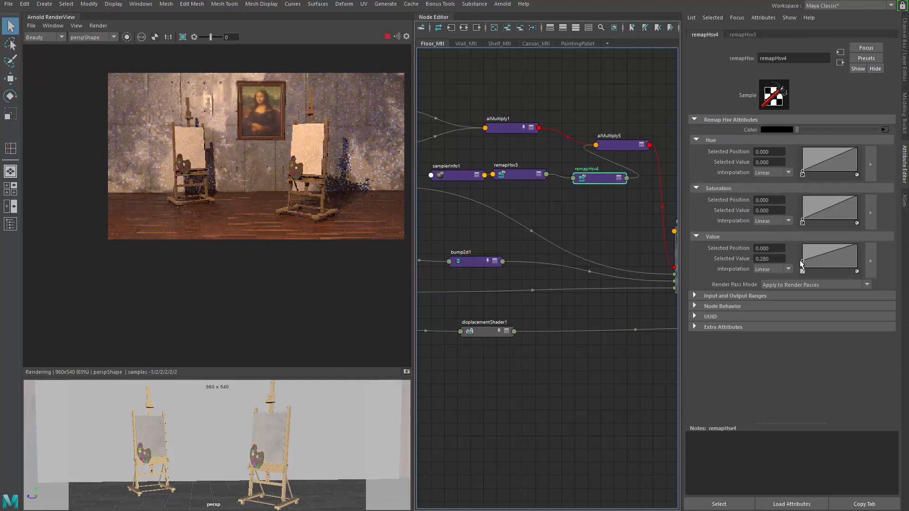
scroll(255, 198, down, 2)
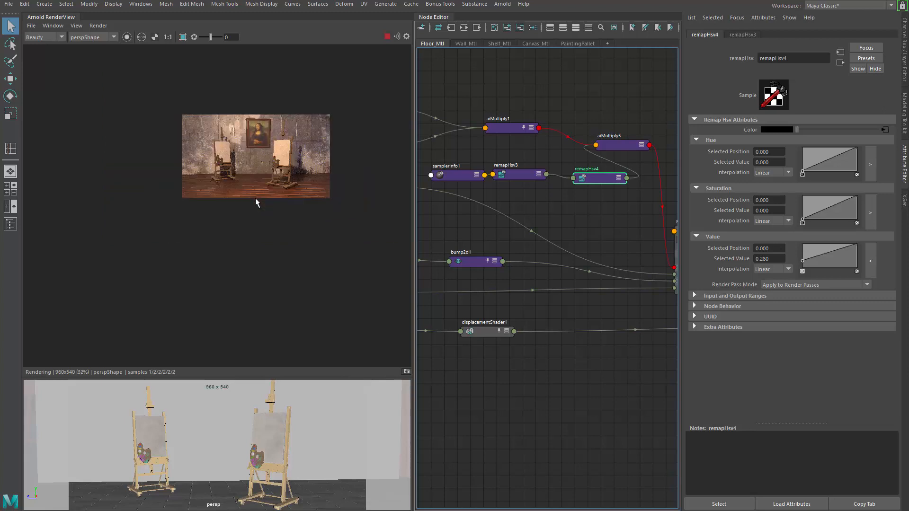
scroll(254, 198, up, 2)
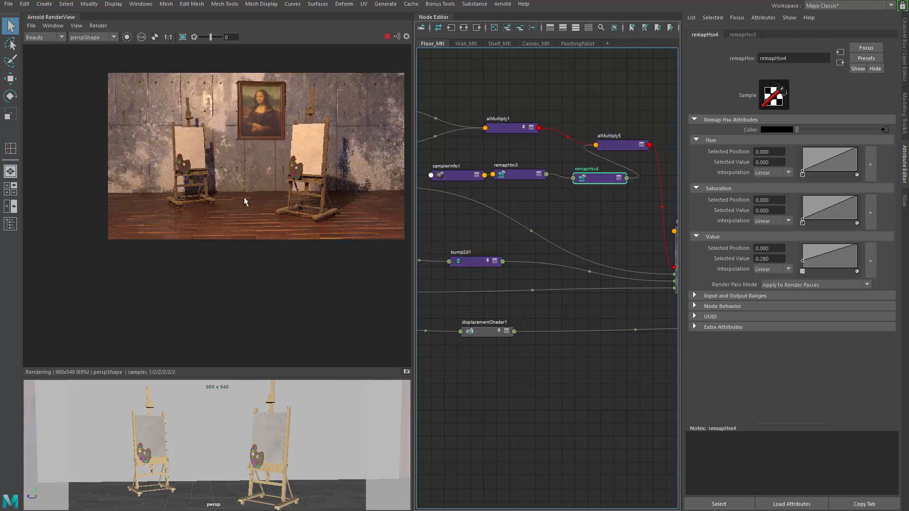
scroll(573, 245, down, 3)
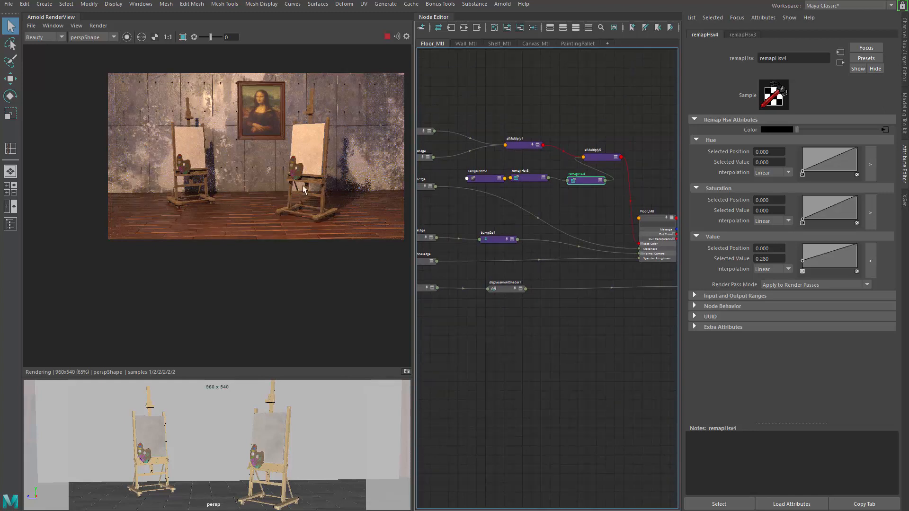
middle_drag(275, 211, 267, 211)
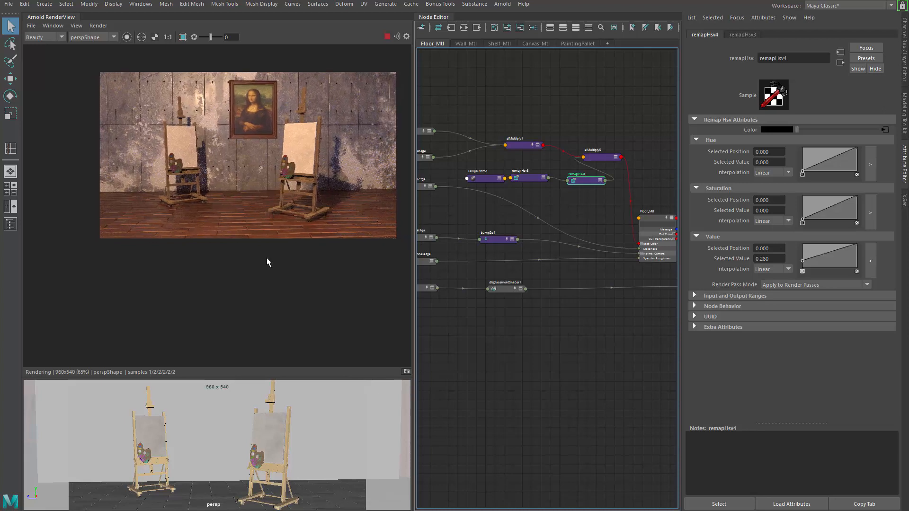
Examine the floor's shading from several camera angles in the live render, and enlarge the perspective viewport
alt+drag(256, 442, 273, 435)
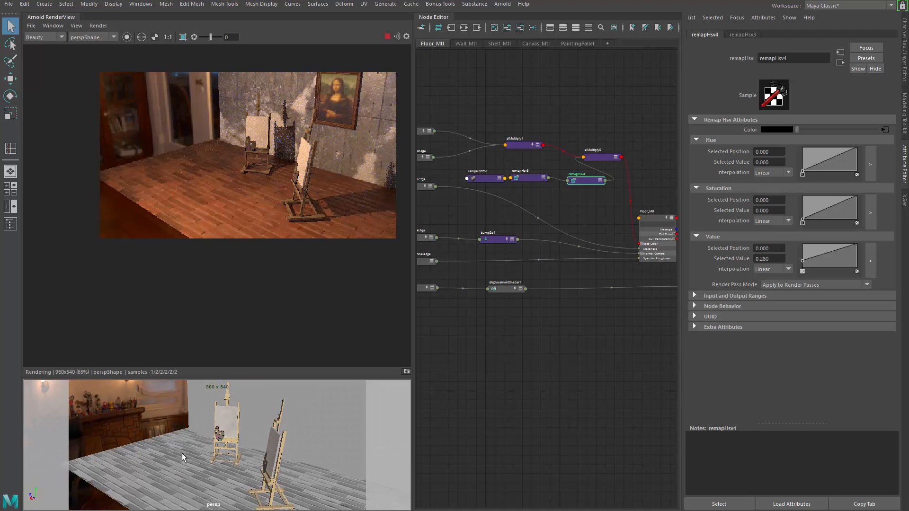
alt+drag(182, 453, 245, 437)
alt+middle_drag(245, 436, 213, 455)
alt+right_drag(213, 455, 203, 457)
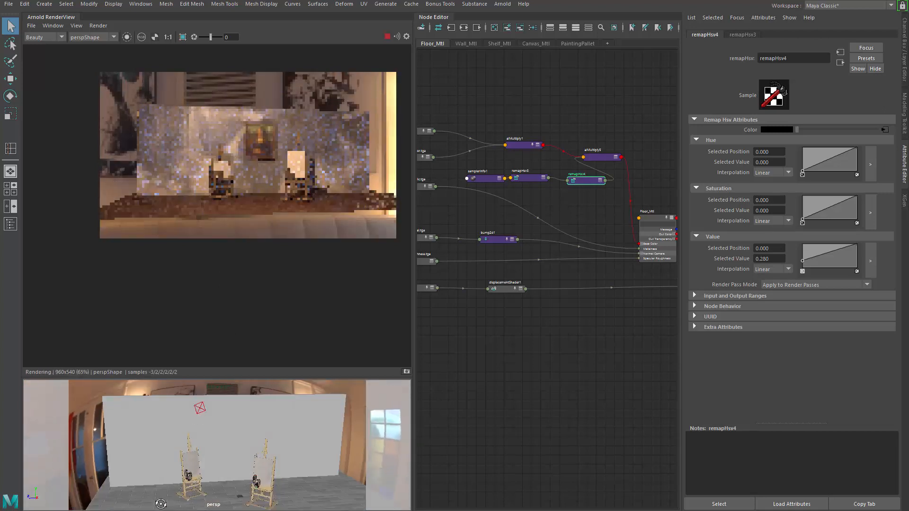
alt+drag(203, 457, 208, 469)
alt+right_drag(208, 469, 233, 456)
alt+drag(233, 456, 211, 436)
drag(204, 377, 205, 296)
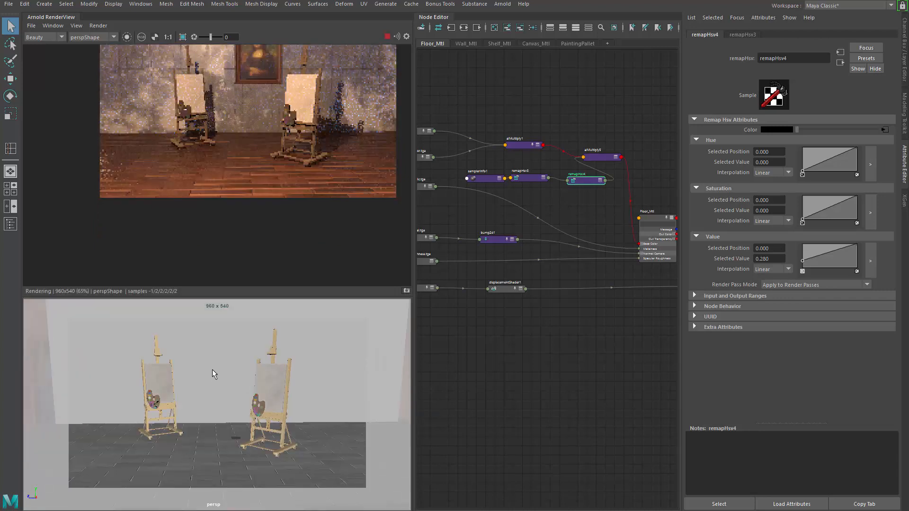
alt+middle_drag(220, 389, 228, 391)
Reposition remapHsv4 and remapHsv3 so they sit side by side between samplerInfo1 and aiMultiply5
alt+middle_drag(549, 378, 613, 380)
alt+middle_drag(667, 342, 651, 361)
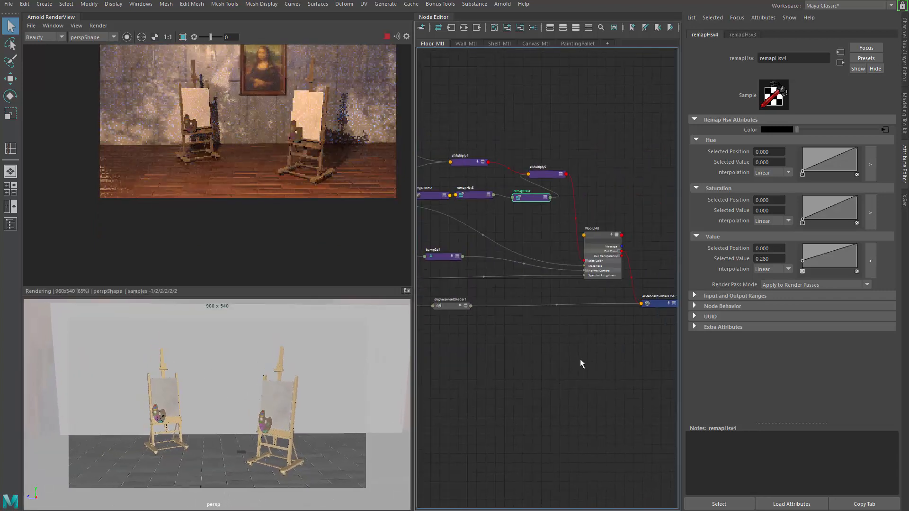
scroll(531, 329, up, 2)
drag(564, 168, 551, 172)
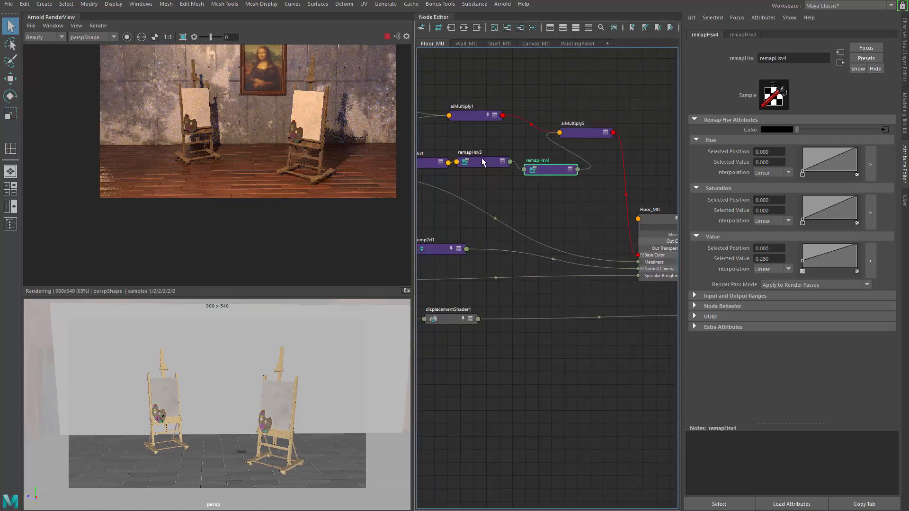
drag(483, 163, 481, 172)
alt+middle_drag(470, 194, 528, 187)
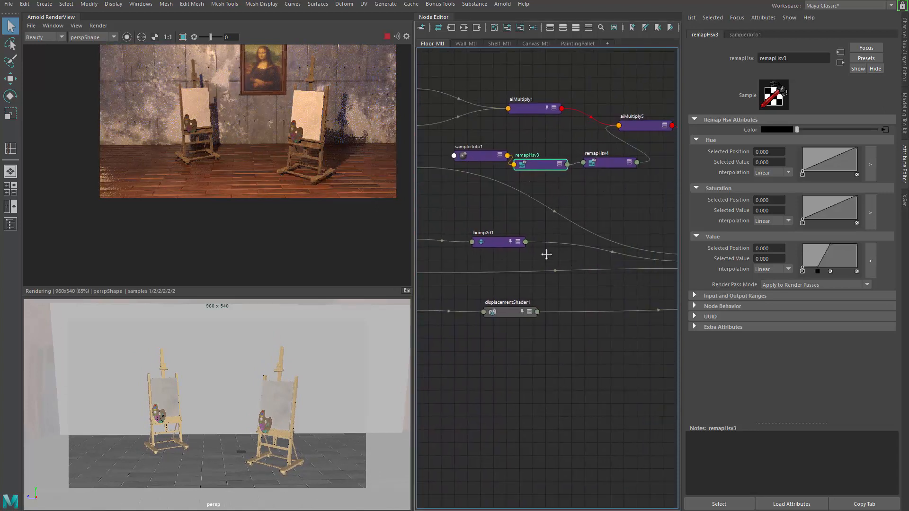
Move the Floor_roughness.tga node right, between bump2d1 and displacementShader1, closer to Floor_Mtl
alt+middle_drag(546, 254, 420, 258)
scroll(577, 248, up, 4)
scroll(505, 303, down, 7)
alt+drag(487, 303, 624, 296)
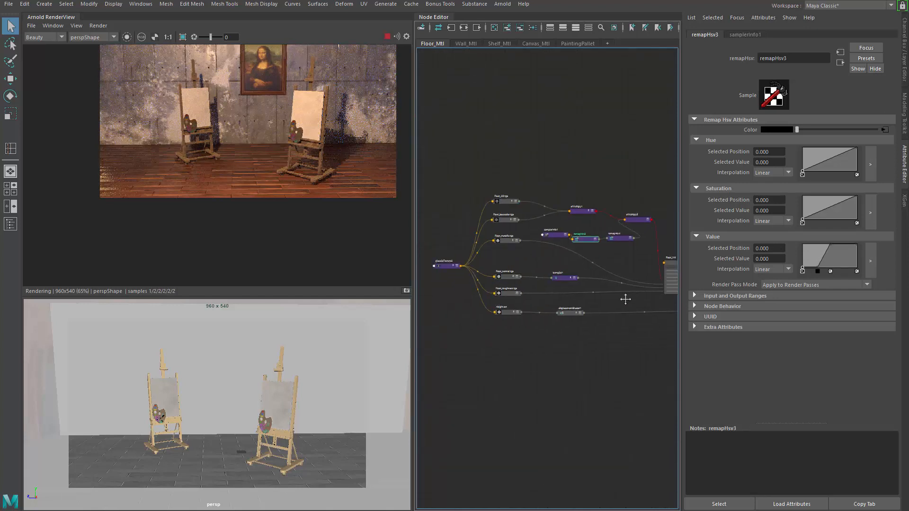
alt+middle_drag(624, 296, 632, 293)
scroll(530, 292, up, 4)
click(495, 291)
alt+middle_drag(524, 301, 490, 303)
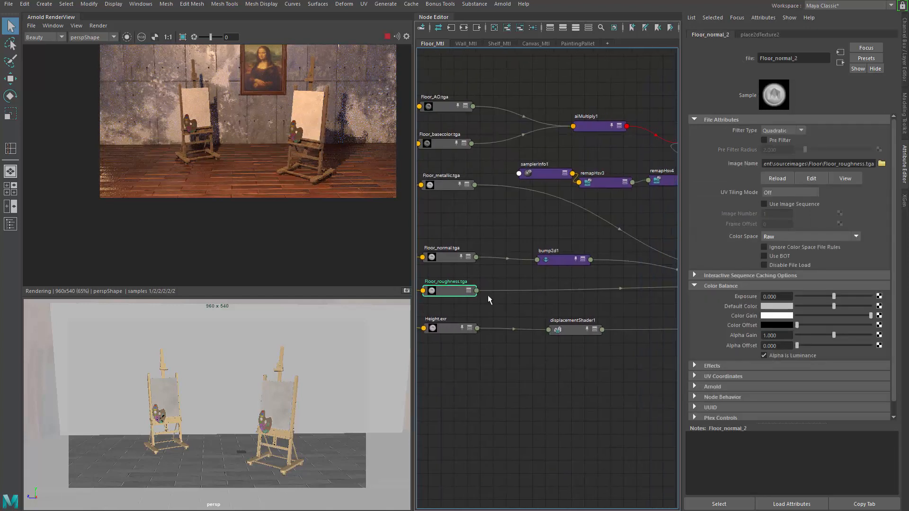
drag(447, 297, 604, 294)
alt+middle_drag(605, 242, 505, 223)
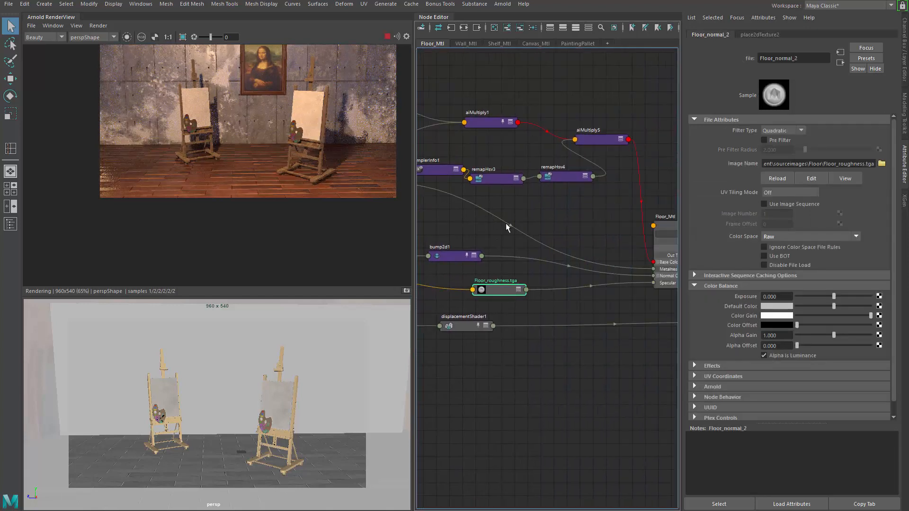
Create a new aiMultiply node to the left of Floor_Mtl, below remapHsv4
alt+middle_drag(570, 220, 548, 217)
key(Tab)
text(b)
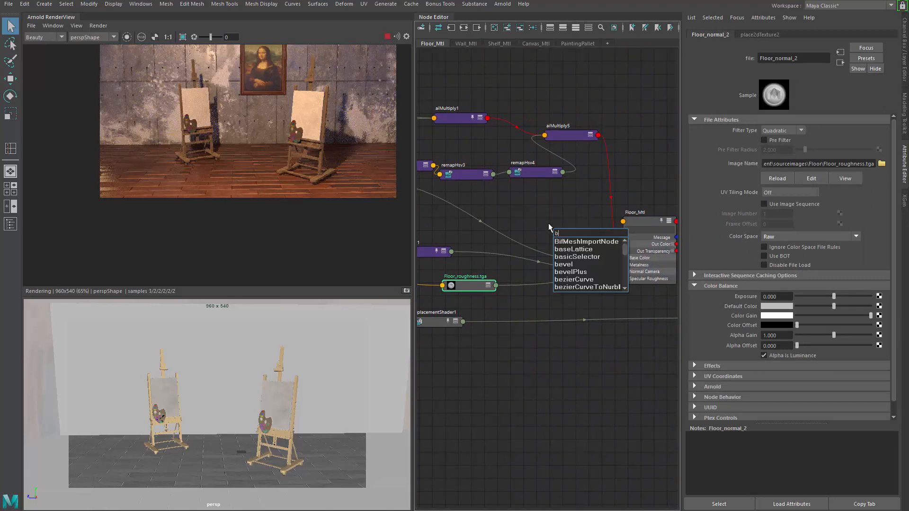
key(BackSpace)
text(aim)
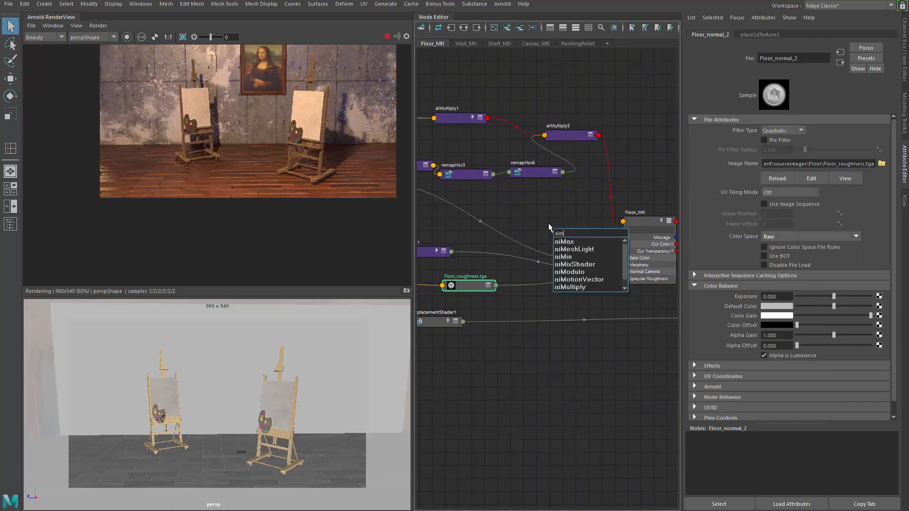
key(Down)
key(Down)
key(Down)
key(Down)
key(Down)
key(Down)
key(Down)
key(Return)
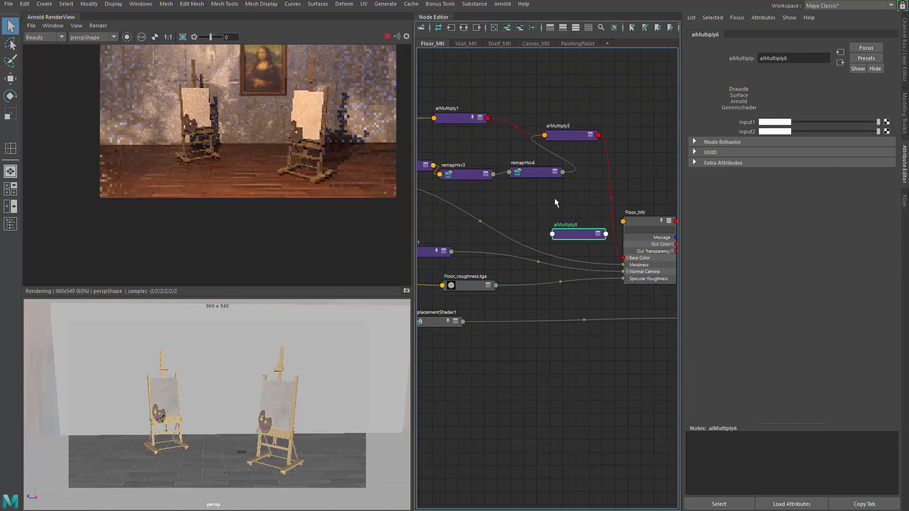
Connect remapHsv4 to aiMultiply6's Input1 and Floor_roughness.tga to its Input2, and nudge the node left
middle_drag(536, 171, 737, 124)
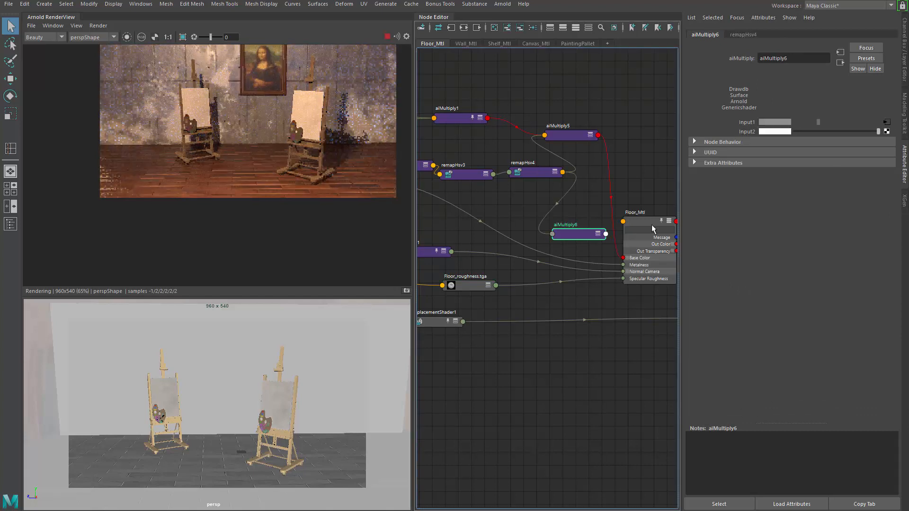
middle_drag(485, 286, 741, 133)
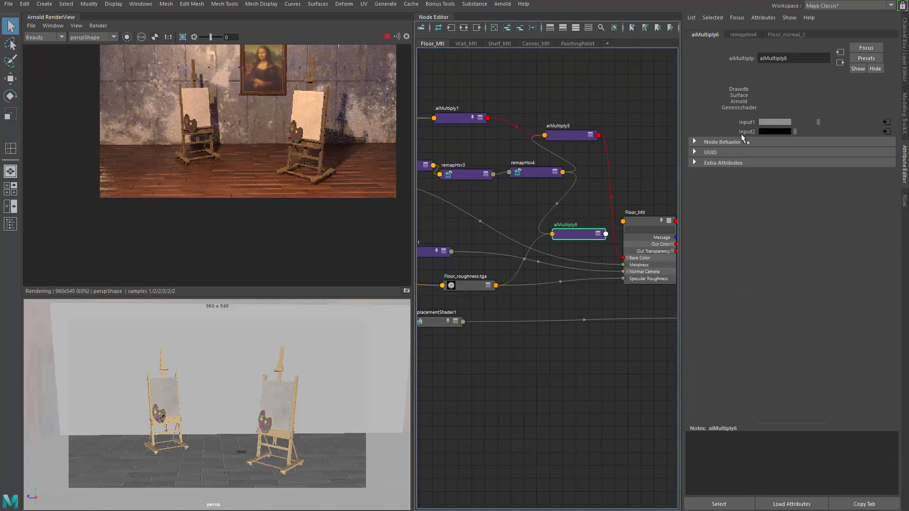
drag(580, 235, 565, 233)
Connect aiMultiply6's Out Color R to Floor_Mtl's Specular Roughness, then collapse aiMultiply6 and line it up with that input
alt+middle_drag(583, 242, 527, 237)
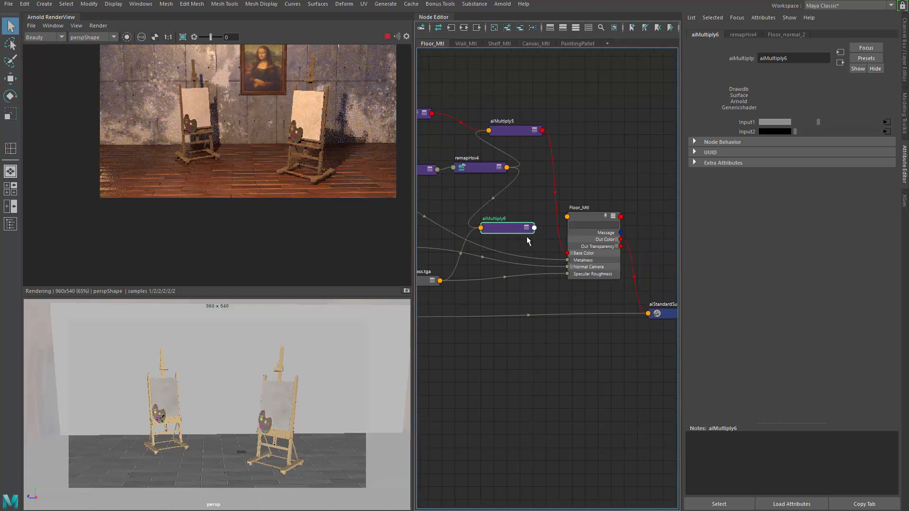
key(3)
scroll(506, 259, up, 3)
click(540, 246)
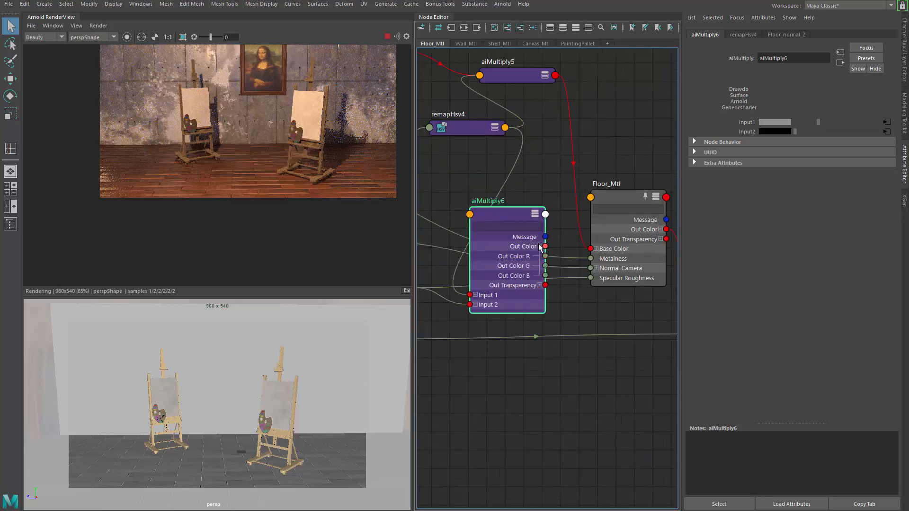
click(560, 233)
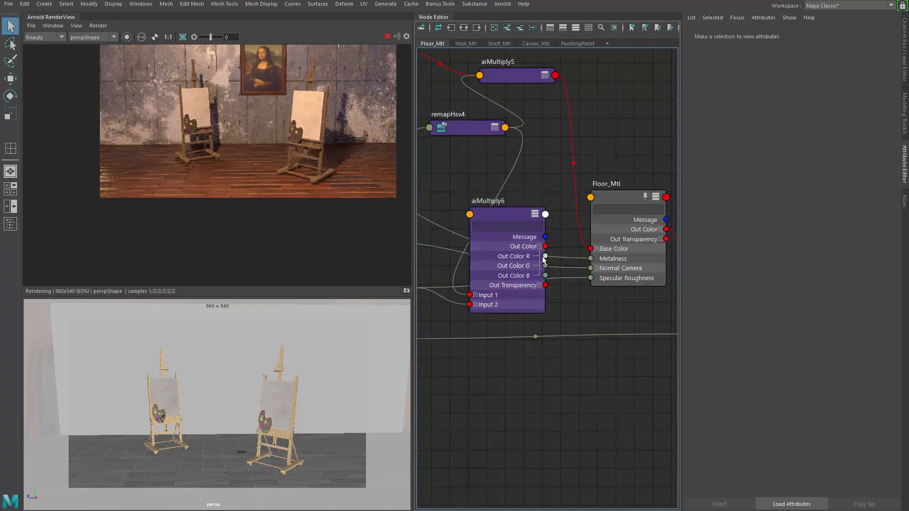
drag(545, 256, 591, 278)
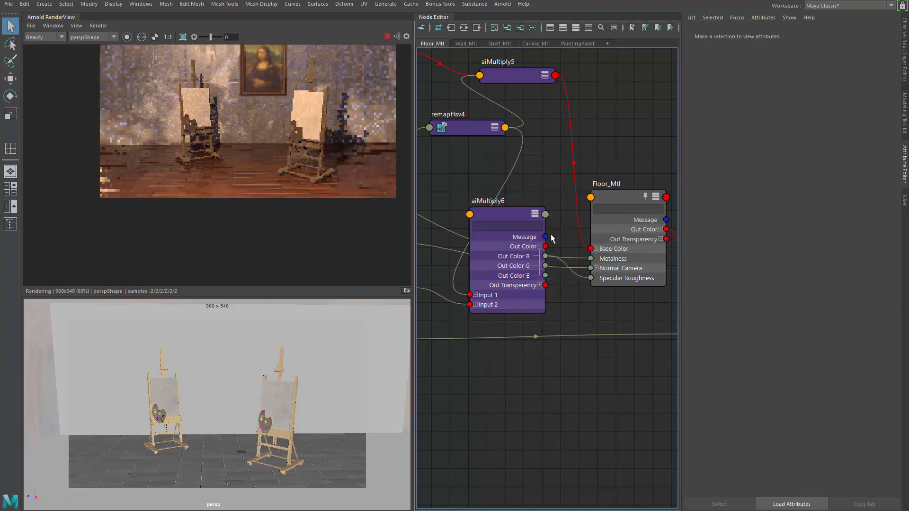
click(512, 217)
key(1)
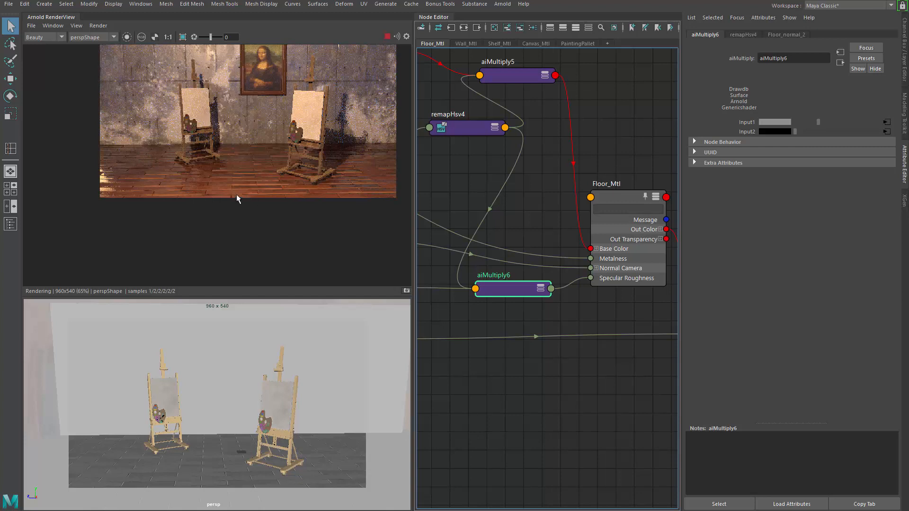
Examine the floor's reflections near and far from the camera in the Arnold render
scroll(232, 217, up, 2)
scroll(228, 189, down, 2)
middle_drag(257, 161, 261, 189)
scroll(285, 171, down, 1)
scroll(286, 170, up, 1)
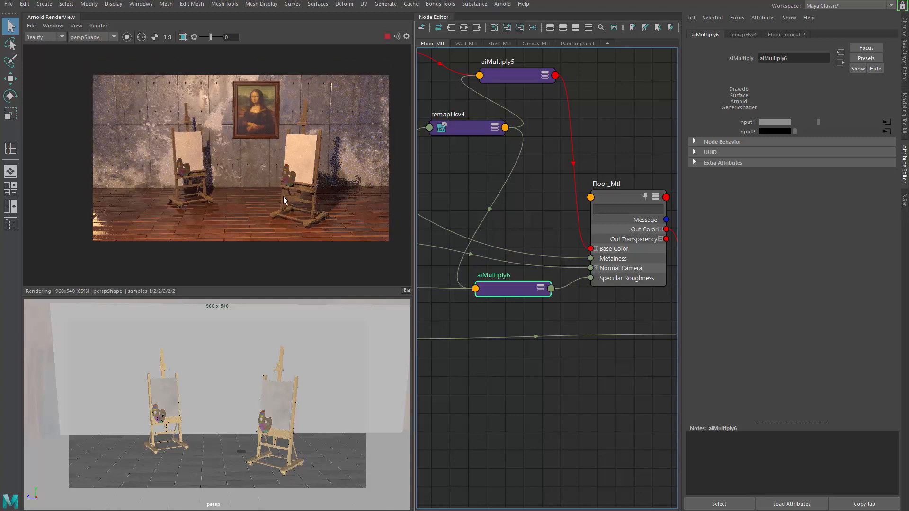
scroll(283, 196, up, 1)
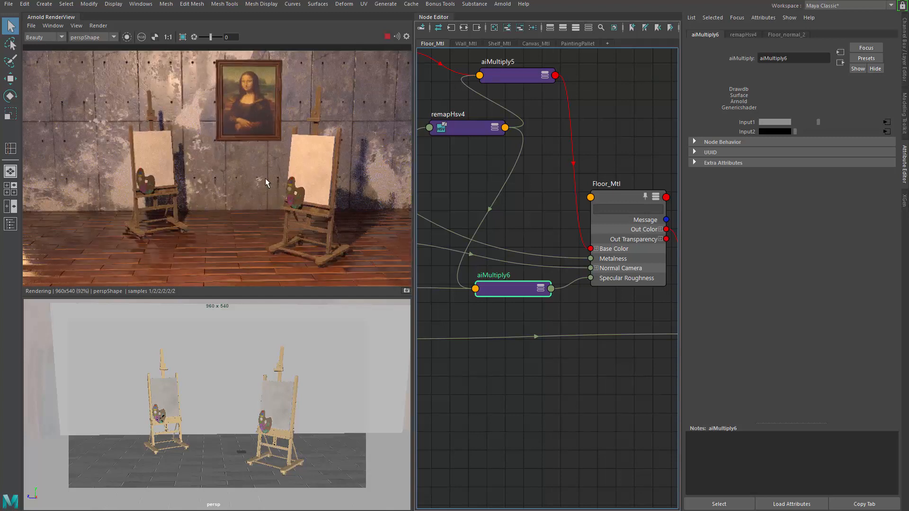
scroll(266, 178, down, 1)
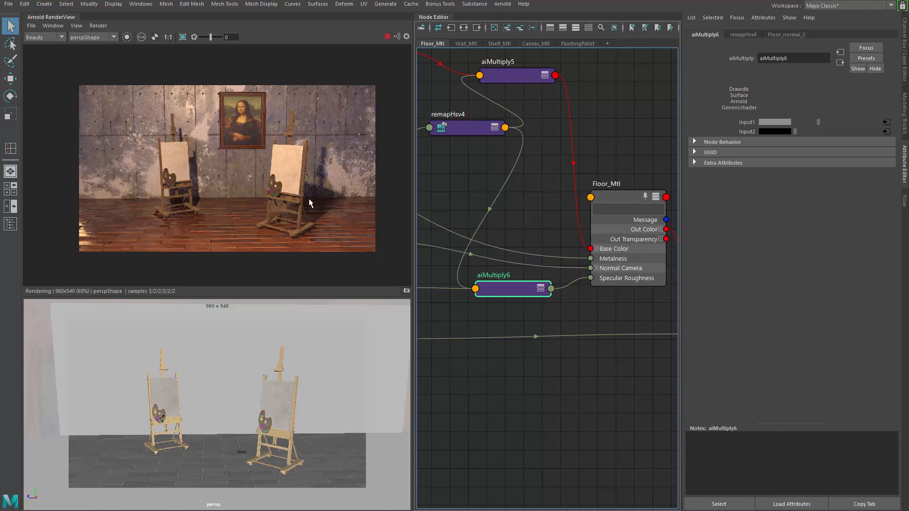
scroll(309, 198, up, 1)
scroll(469, 177, down, 2)
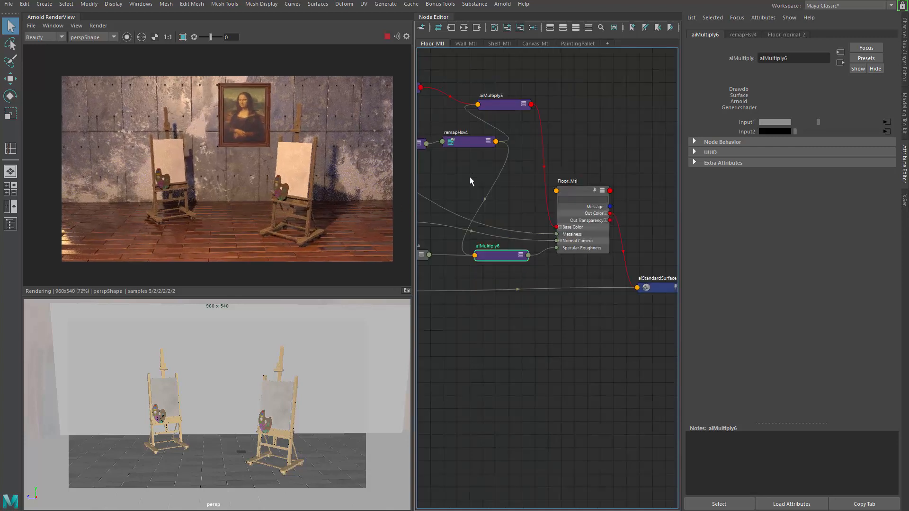
Raise aiMultiply6 closer to the remapHsv nodes and line up the samplerInfo and remapHsv nodes in one row
scroll(462, 180, down, 3)
scroll(536, 186, up, 2)
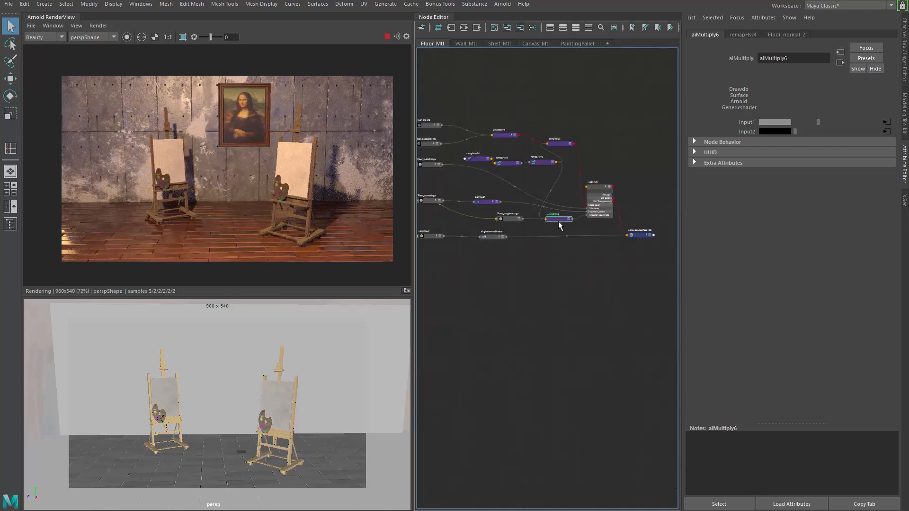
drag(558, 220, 561, 192)
drag(475, 157, 532, 162)
click(508, 167)
Shift Floor_Mtl and its aiStandardSurface shading group further right to make room for the multiply nodes
drag(593, 187, 619, 188)
alt+middle_drag(618, 188, 520, 172)
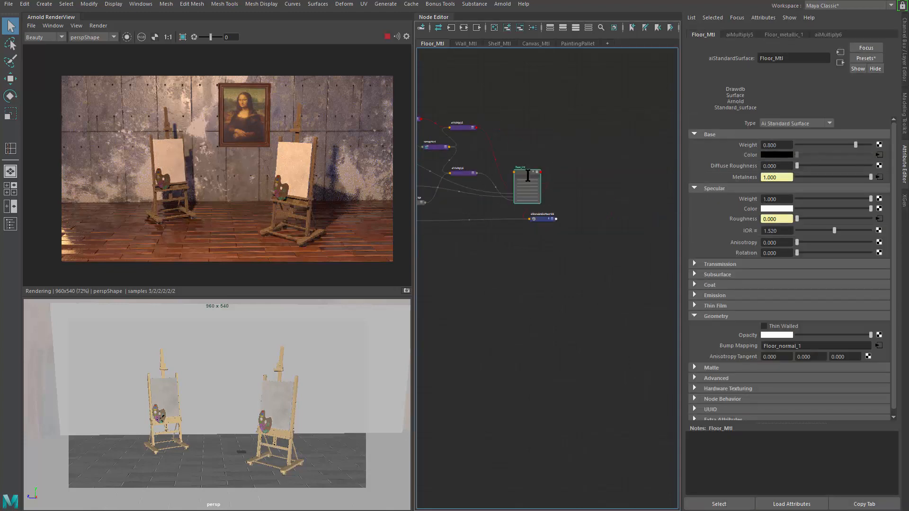
drag(540, 220, 592, 226)
alt+middle_drag(566, 237, 653, 283)
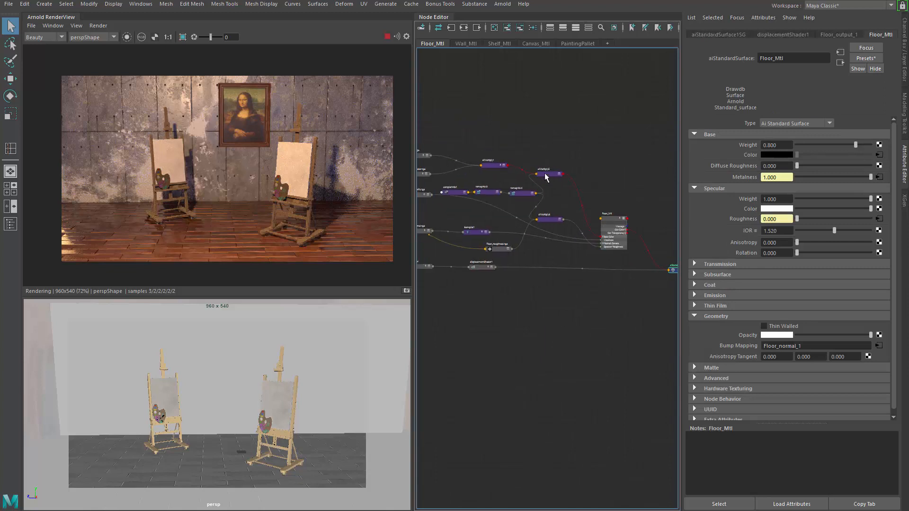
Move aiMultiply5 and aiMultiply6 right so they stack in one column, with aiMultiply5 level with aiMultiply1
drag(548, 173, 559, 173)
drag(549, 220, 563, 220)
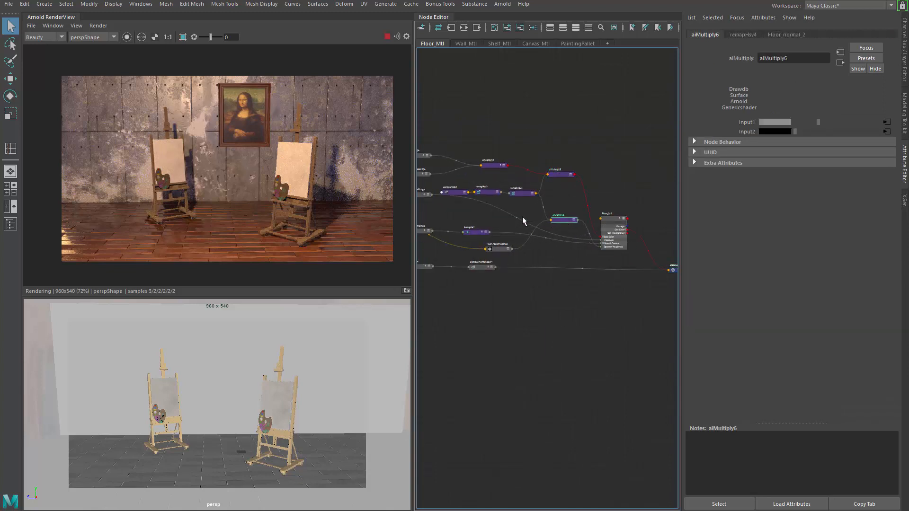
drag(558, 178, 560, 169)
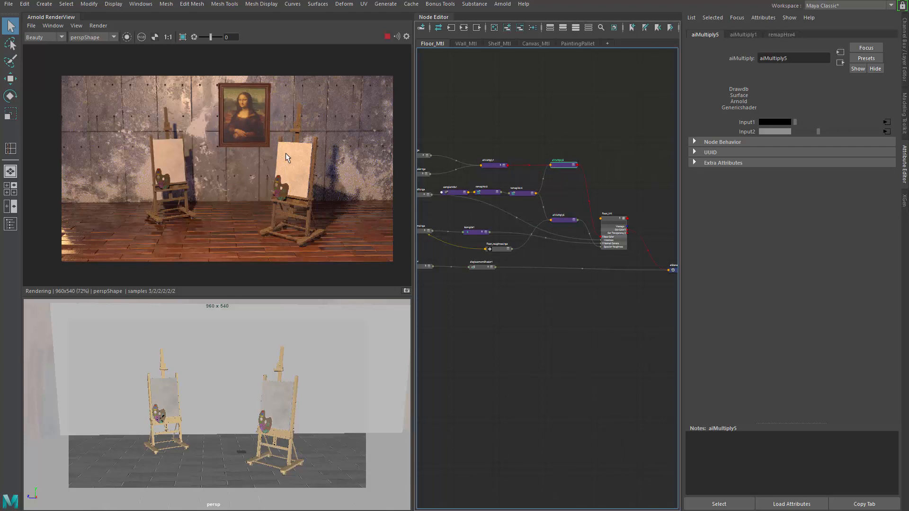
Widen and heighten the Arnold RenderView by shrinking the Node Editor and perspective viewport, and enlarge the rendered image to fill it
scroll(223, 183, up, 2)
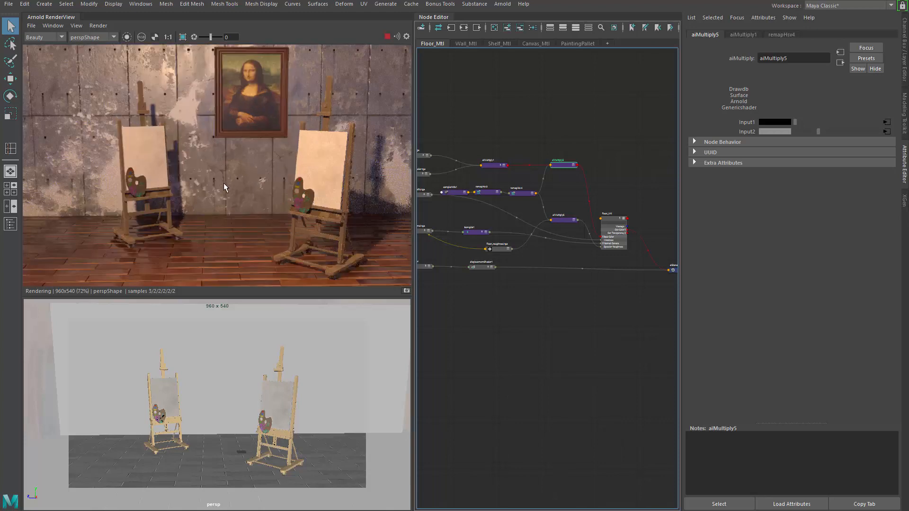
scroll(224, 183, down, 2)
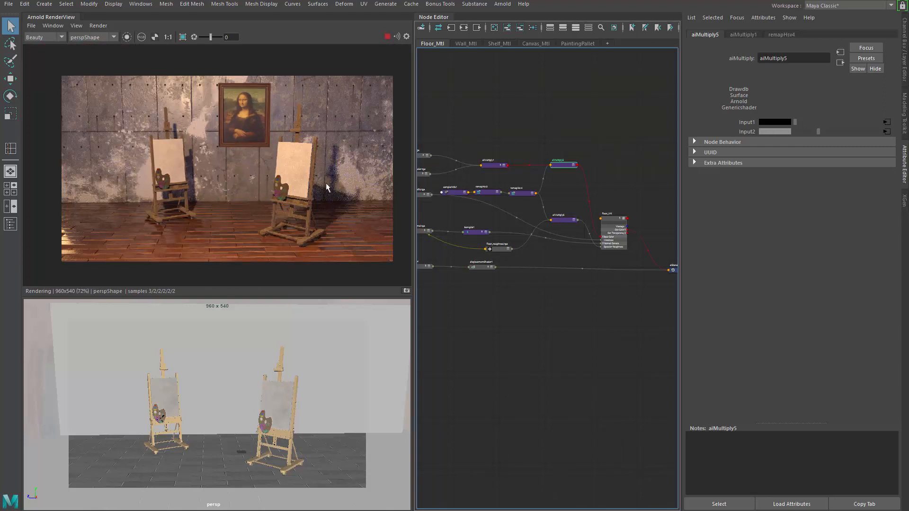
drag(412, 178, 476, 178)
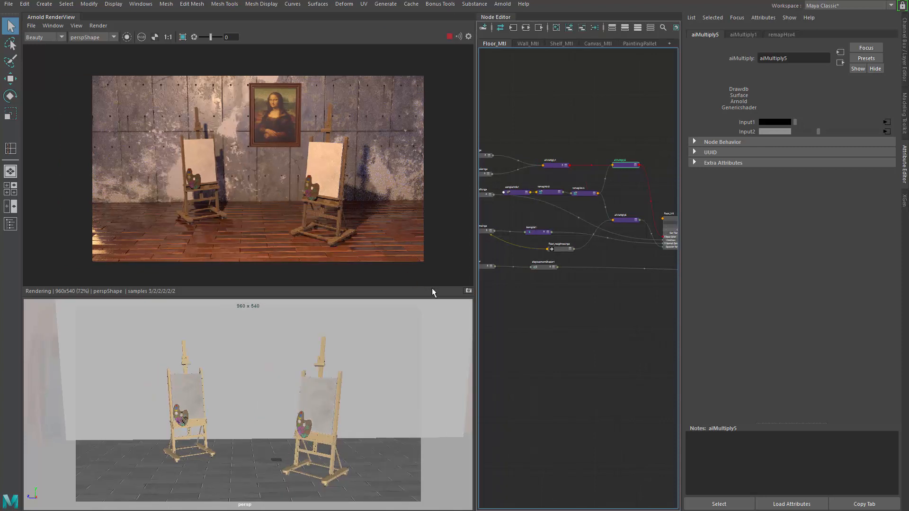
drag(383, 300, 381, 388)
scroll(376, 279, up, 2)
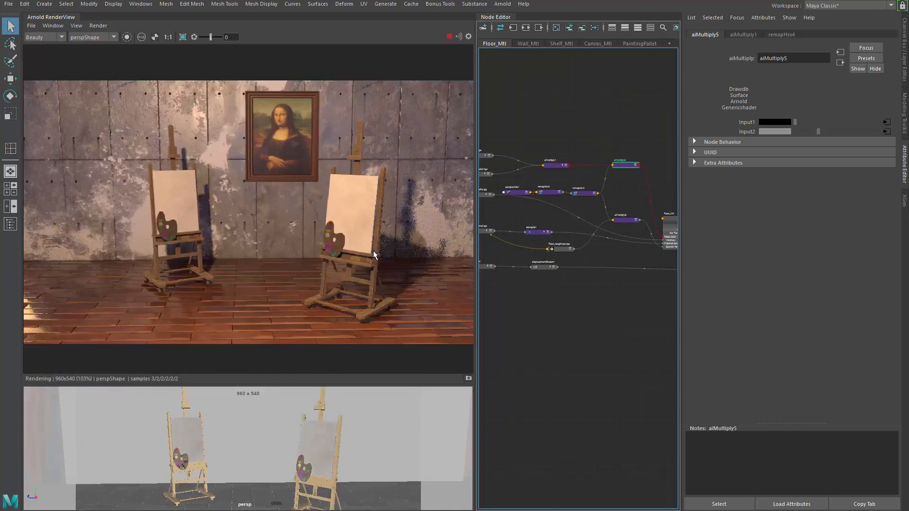
drag(474, 247, 544, 248)
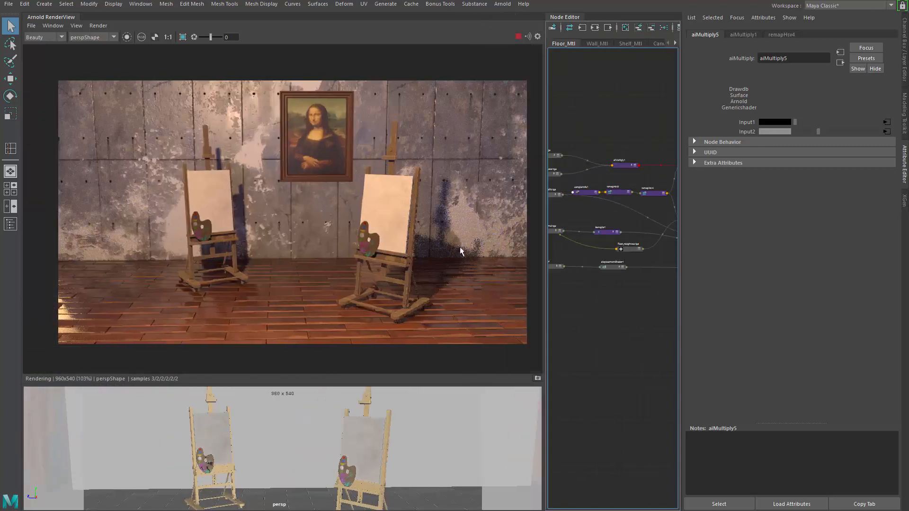
scroll(437, 245, up, 1)
scroll(450, 244, up, 1)
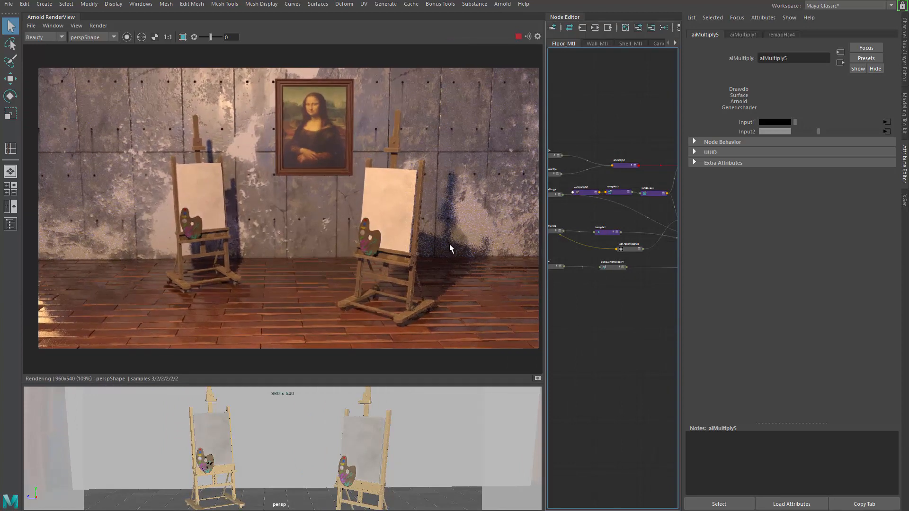